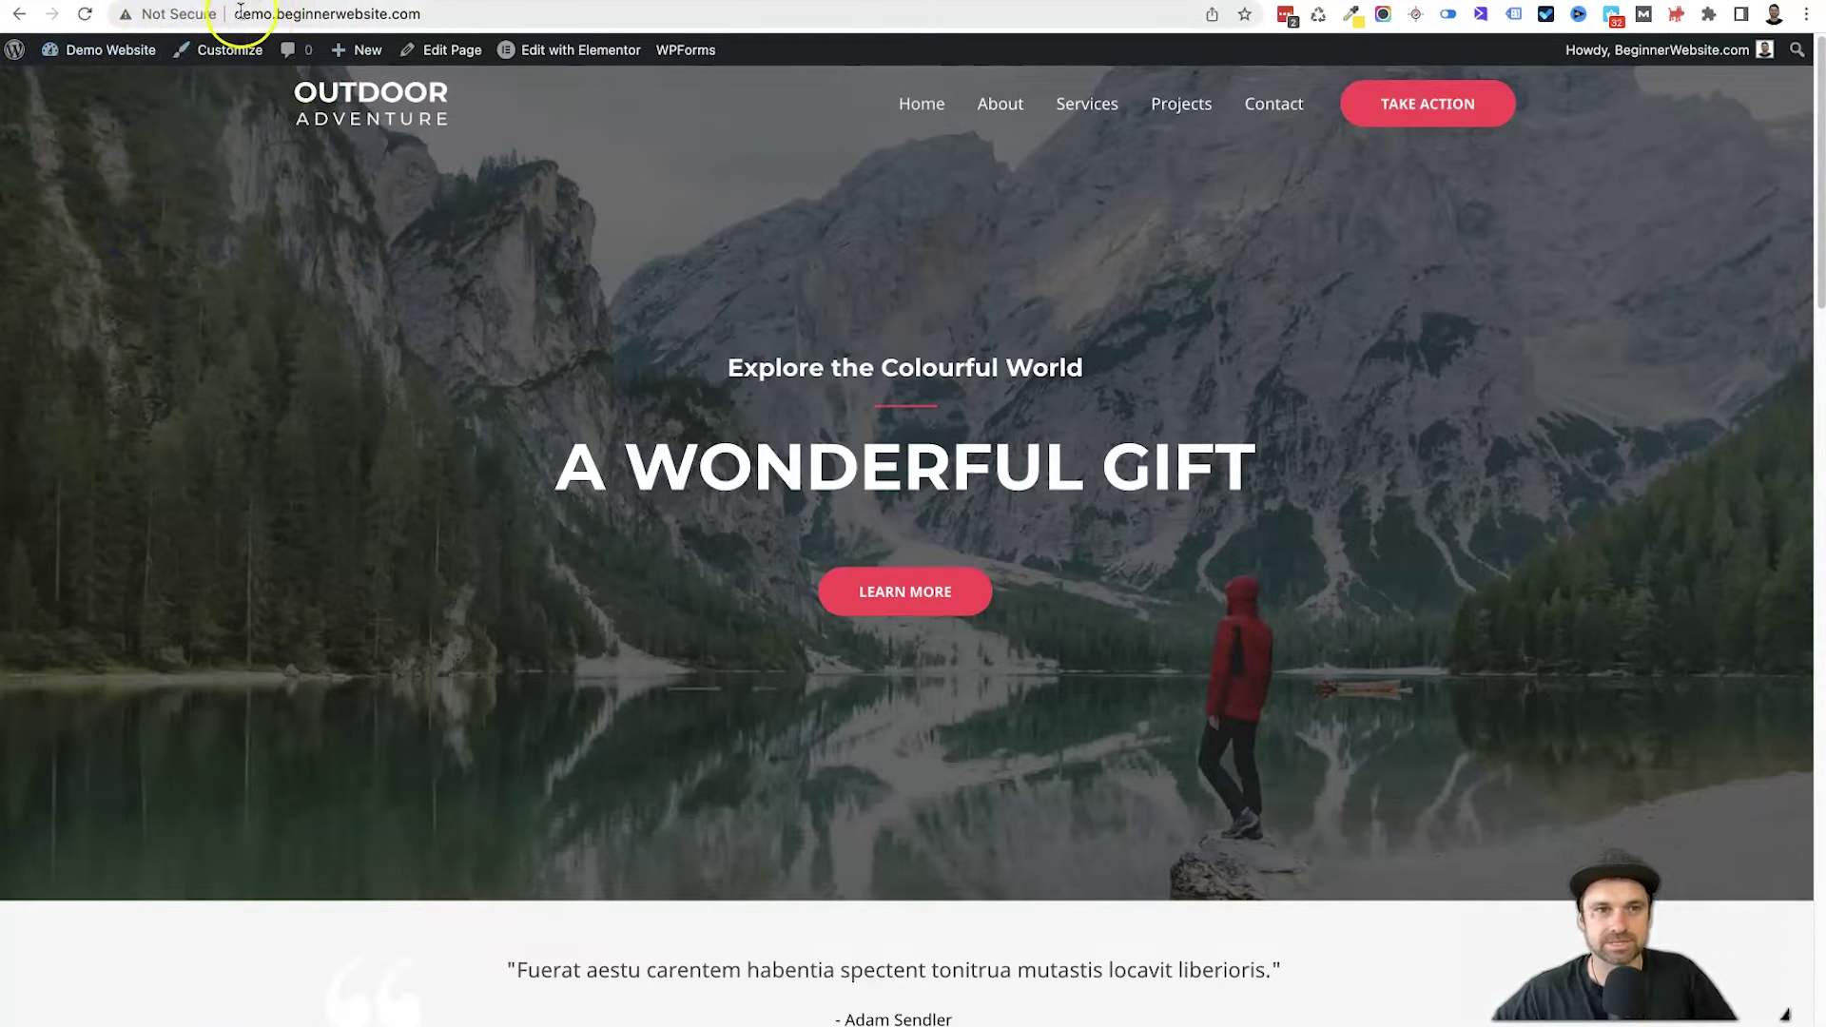
Go from the demo site's address to its WordPress admin Dashboard
{"action": "left_click_drag", "start_coordinate": [238, 14], "coordinate": [401, 14]}
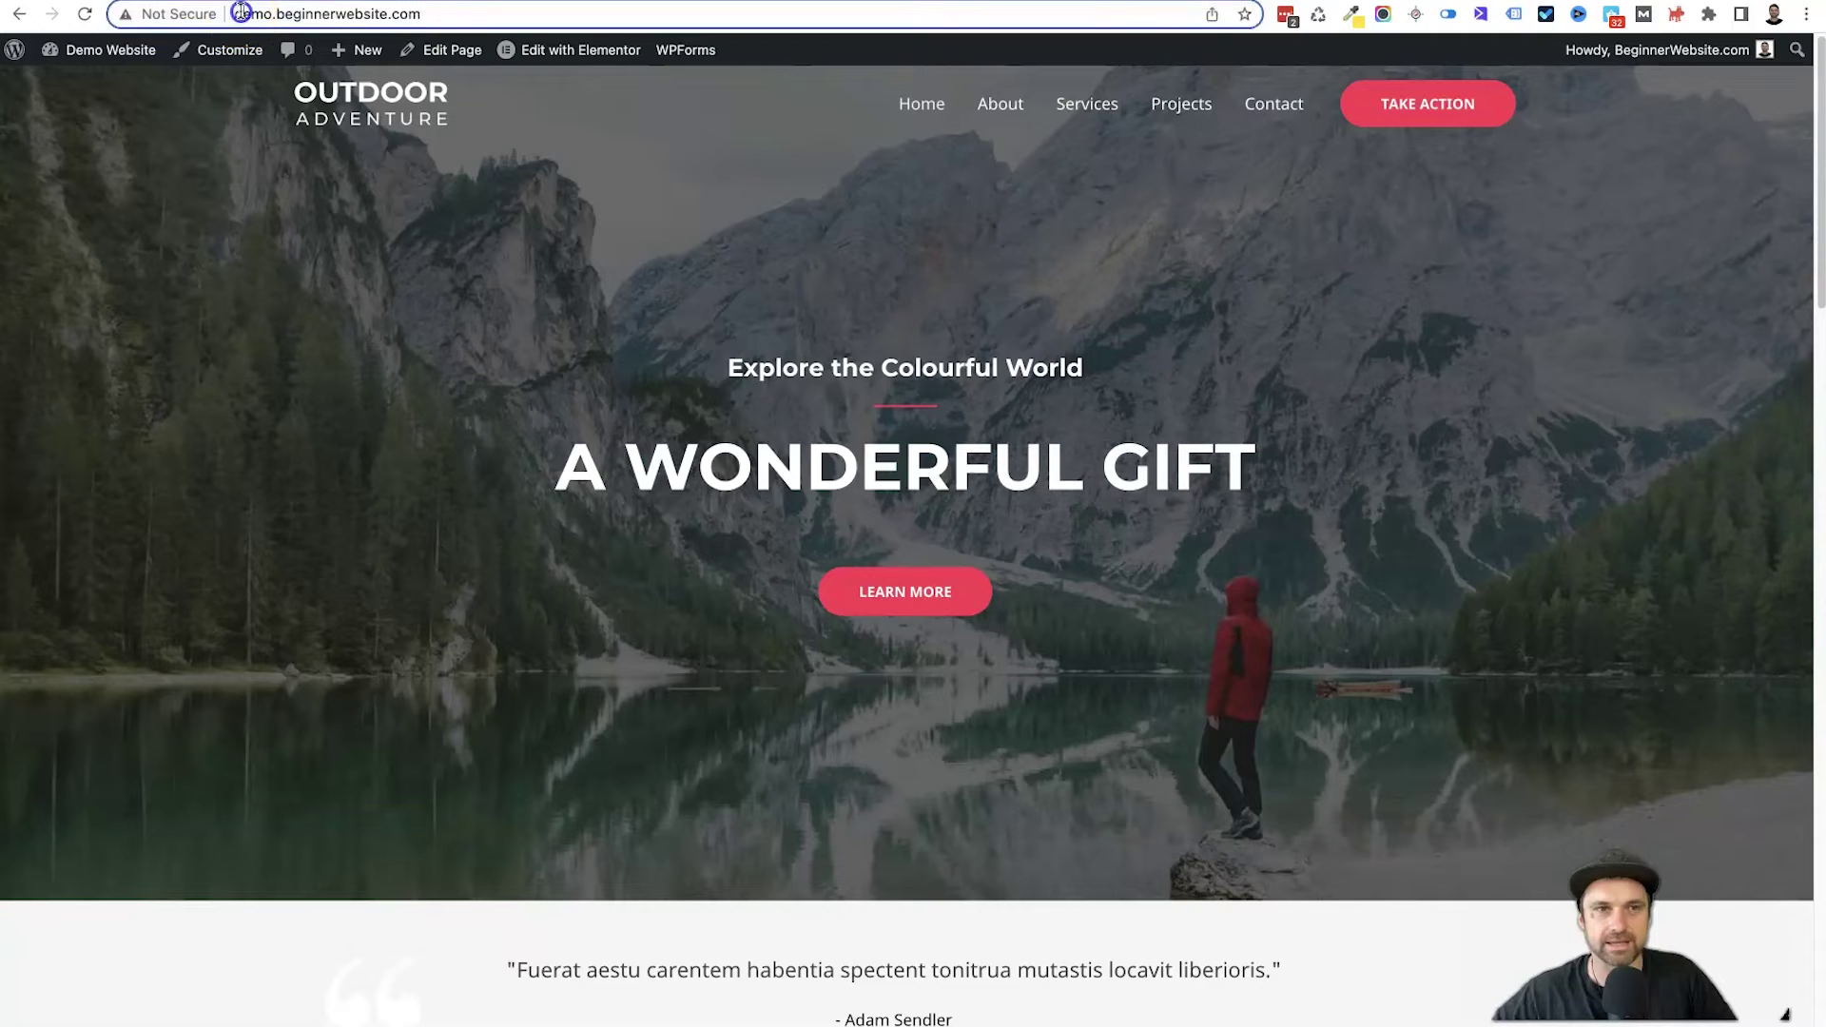
{"action": "left_click", "coordinate": [437, 13]}
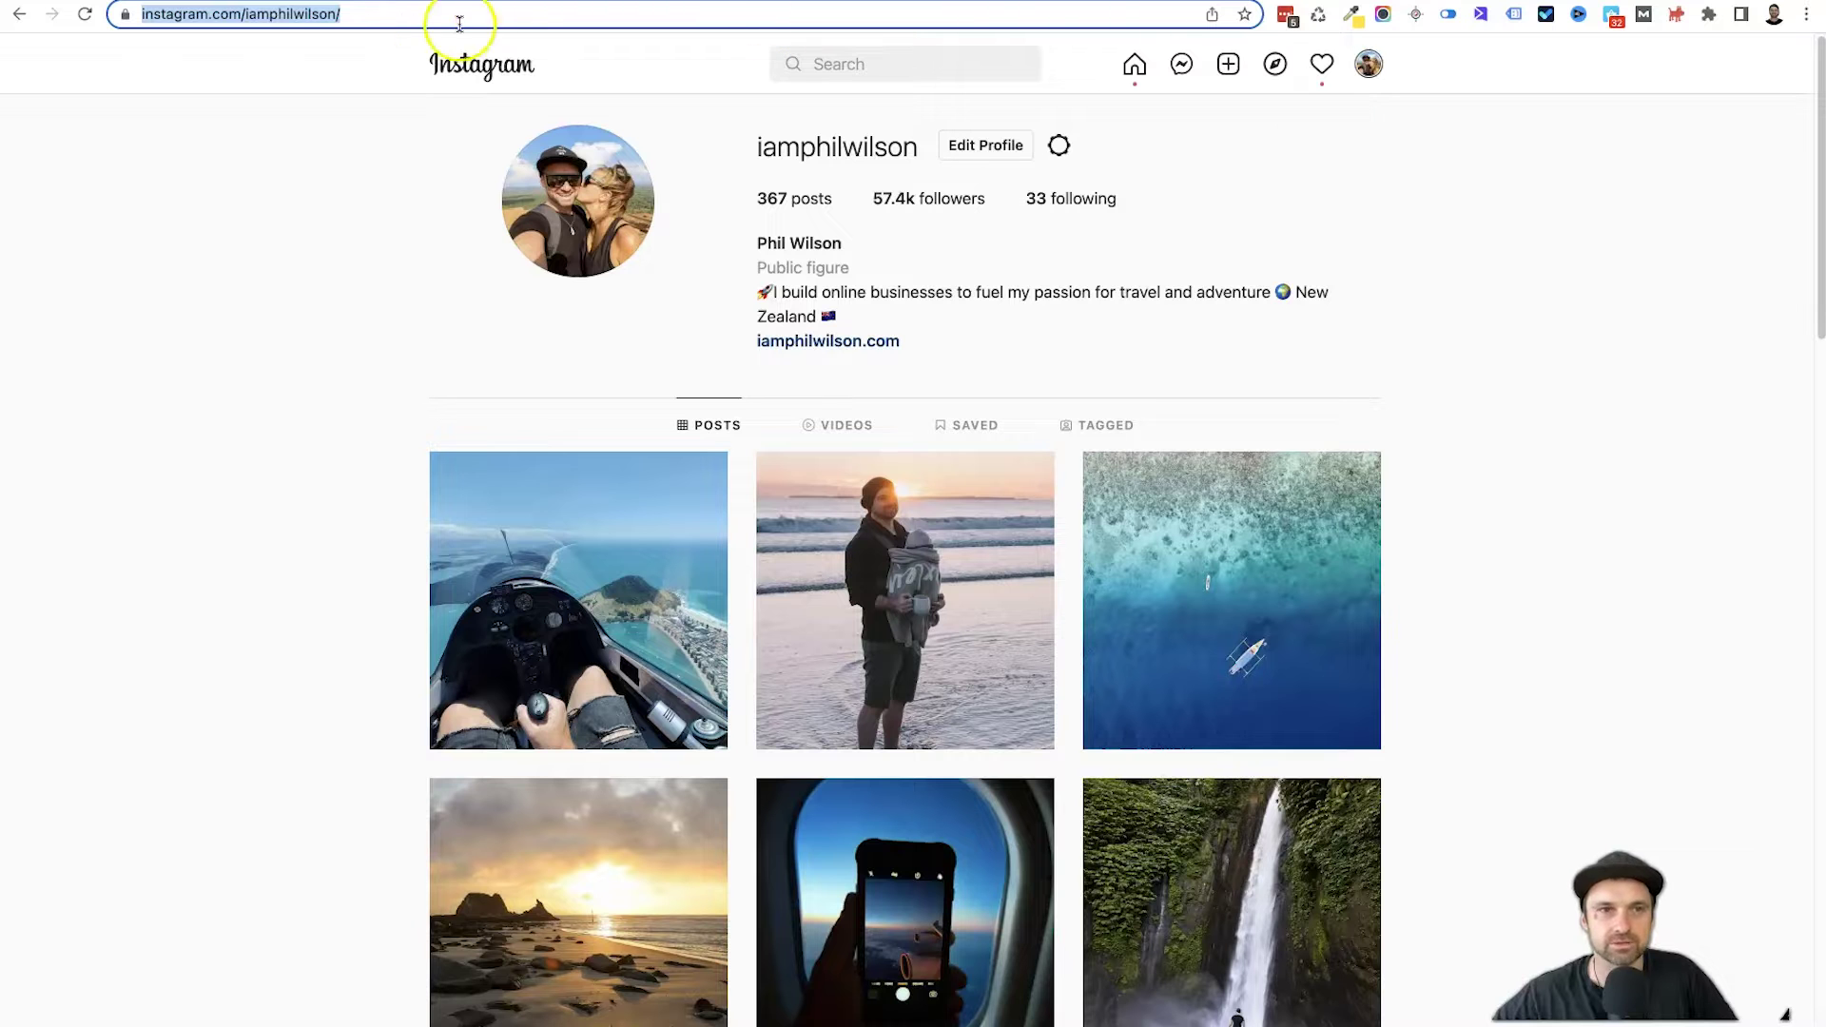
{"action": "left_click", "coordinate": [423, 13]}
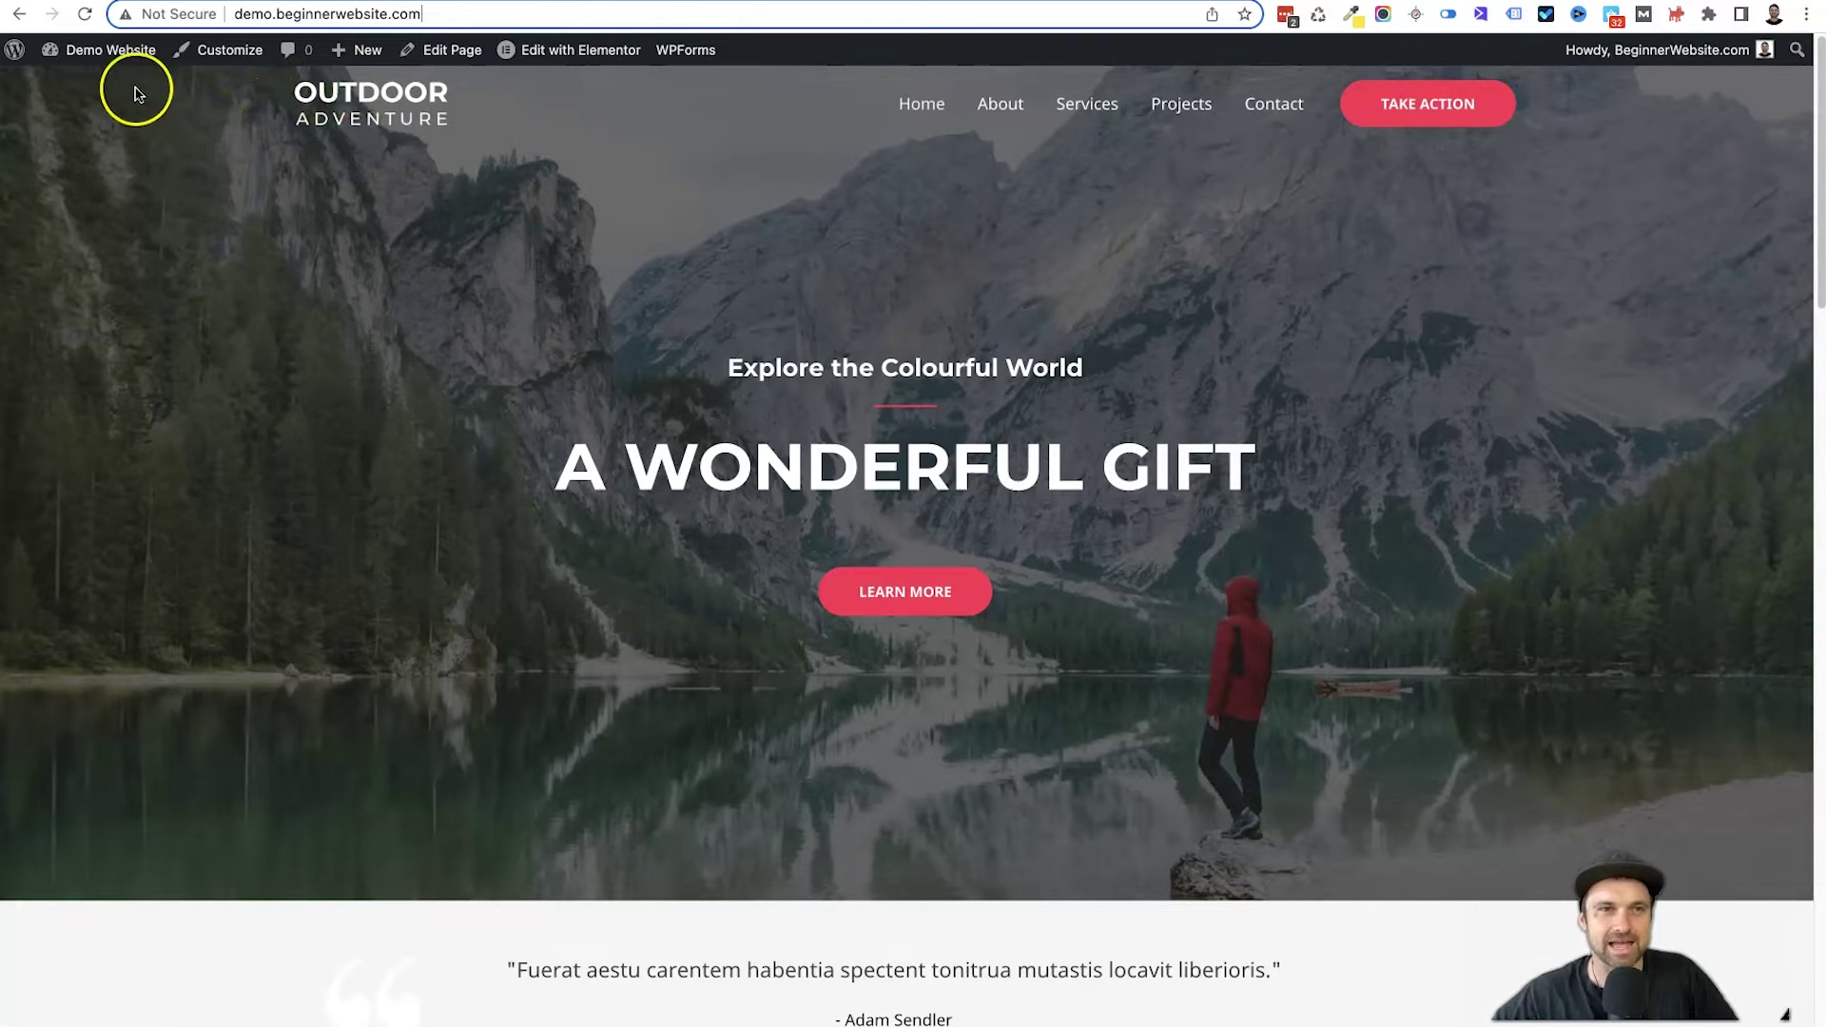
{"action": "mouse_move", "coordinate": [103, 49]}
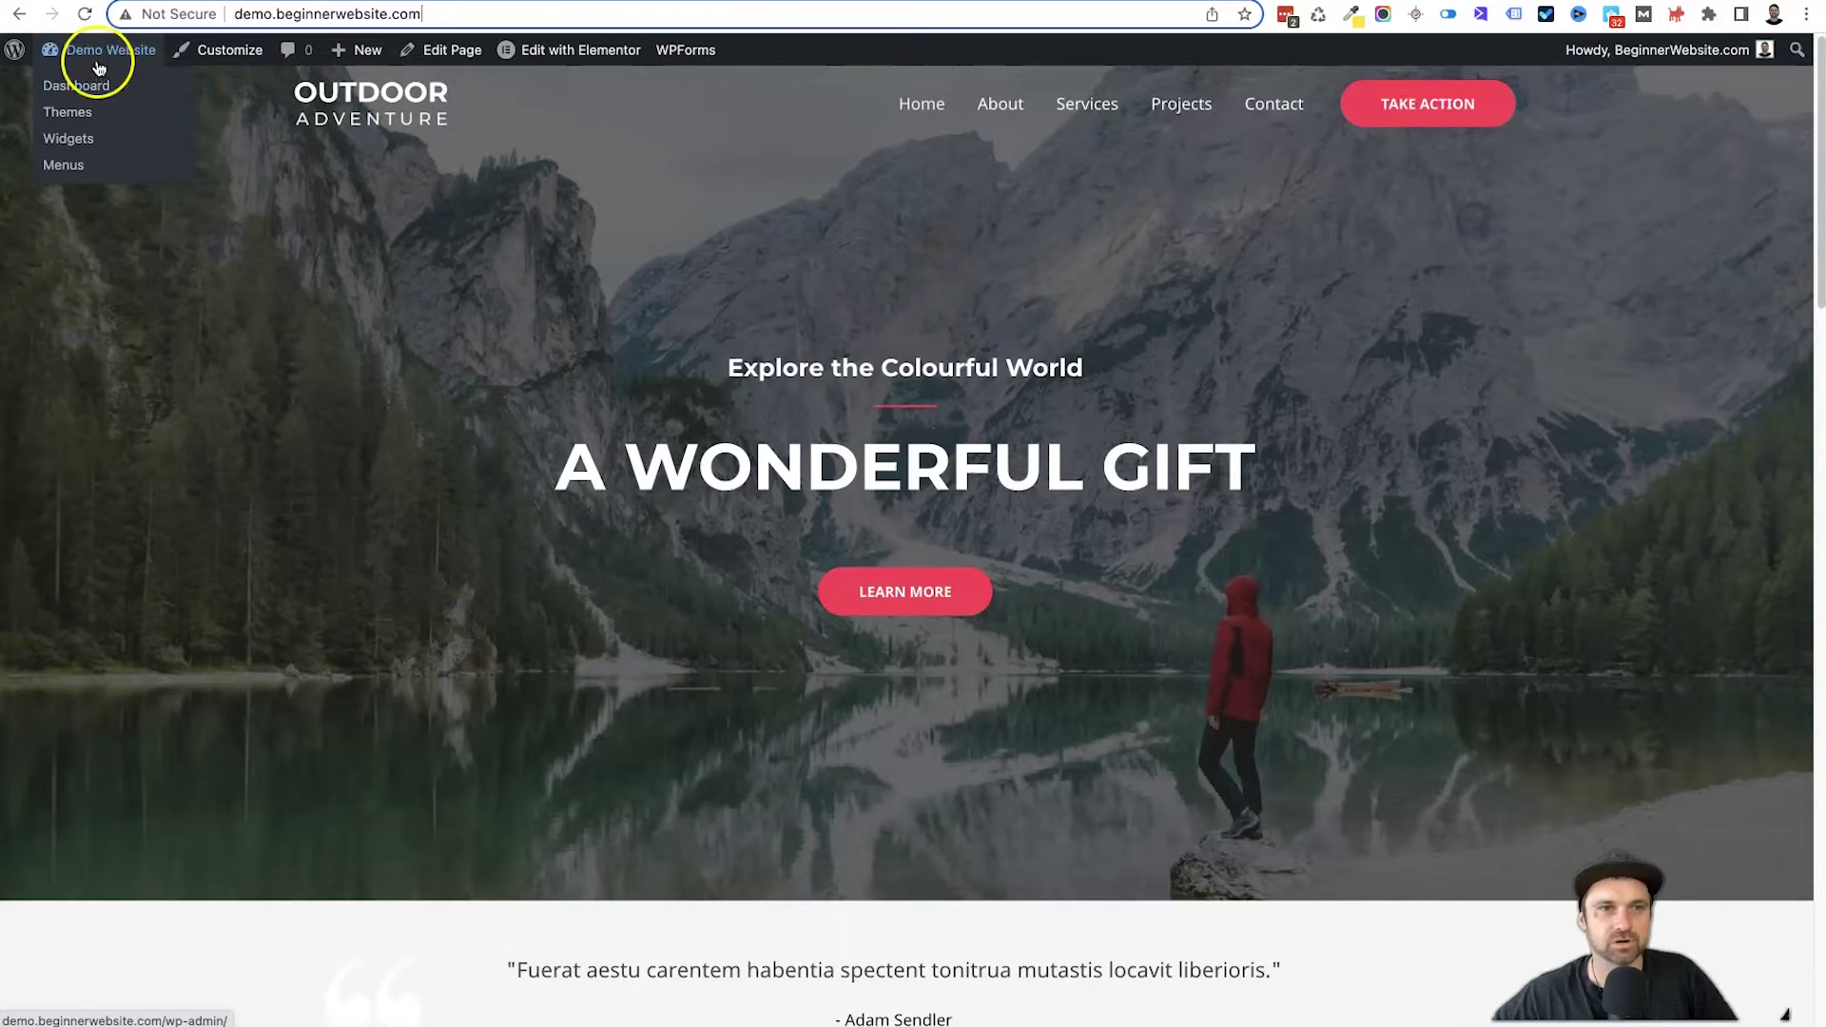
{"action": "left_click", "coordinate": [87, 88]}
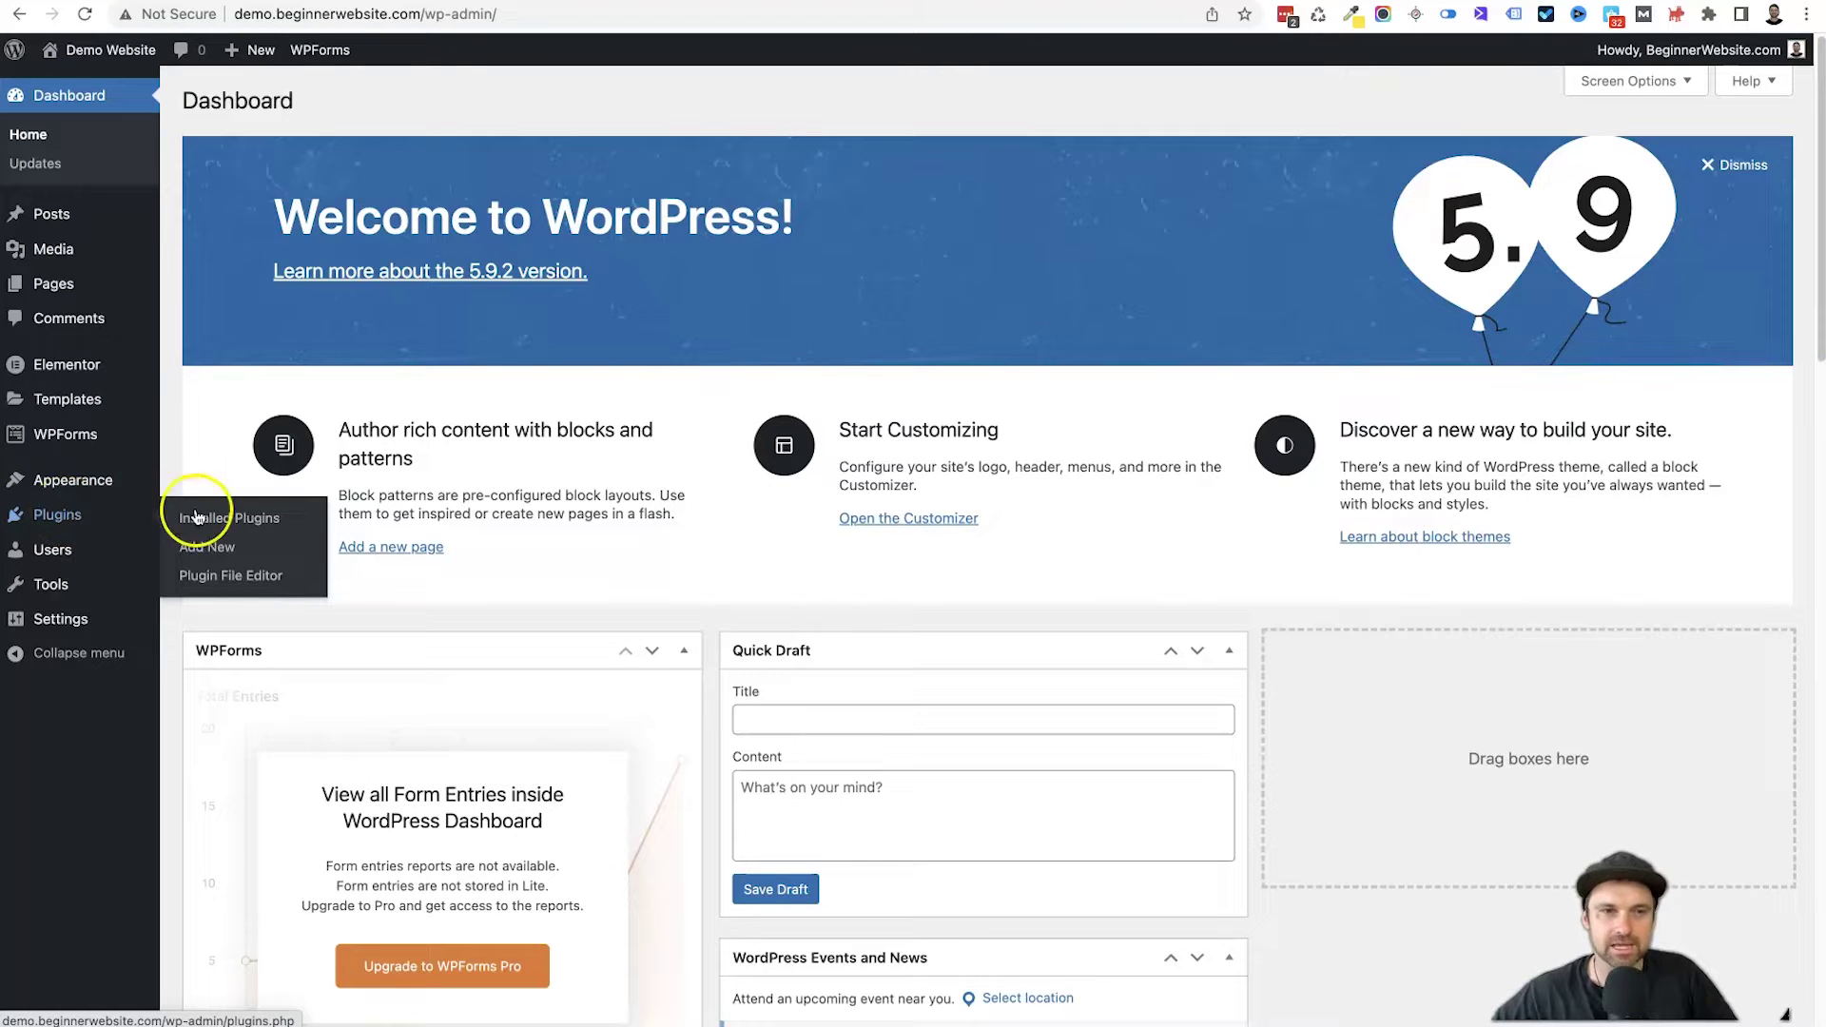
Search the plugin directory for Pretty Links, then install and activate it
{"action": "left_click", "coordinate": [205, 545]}
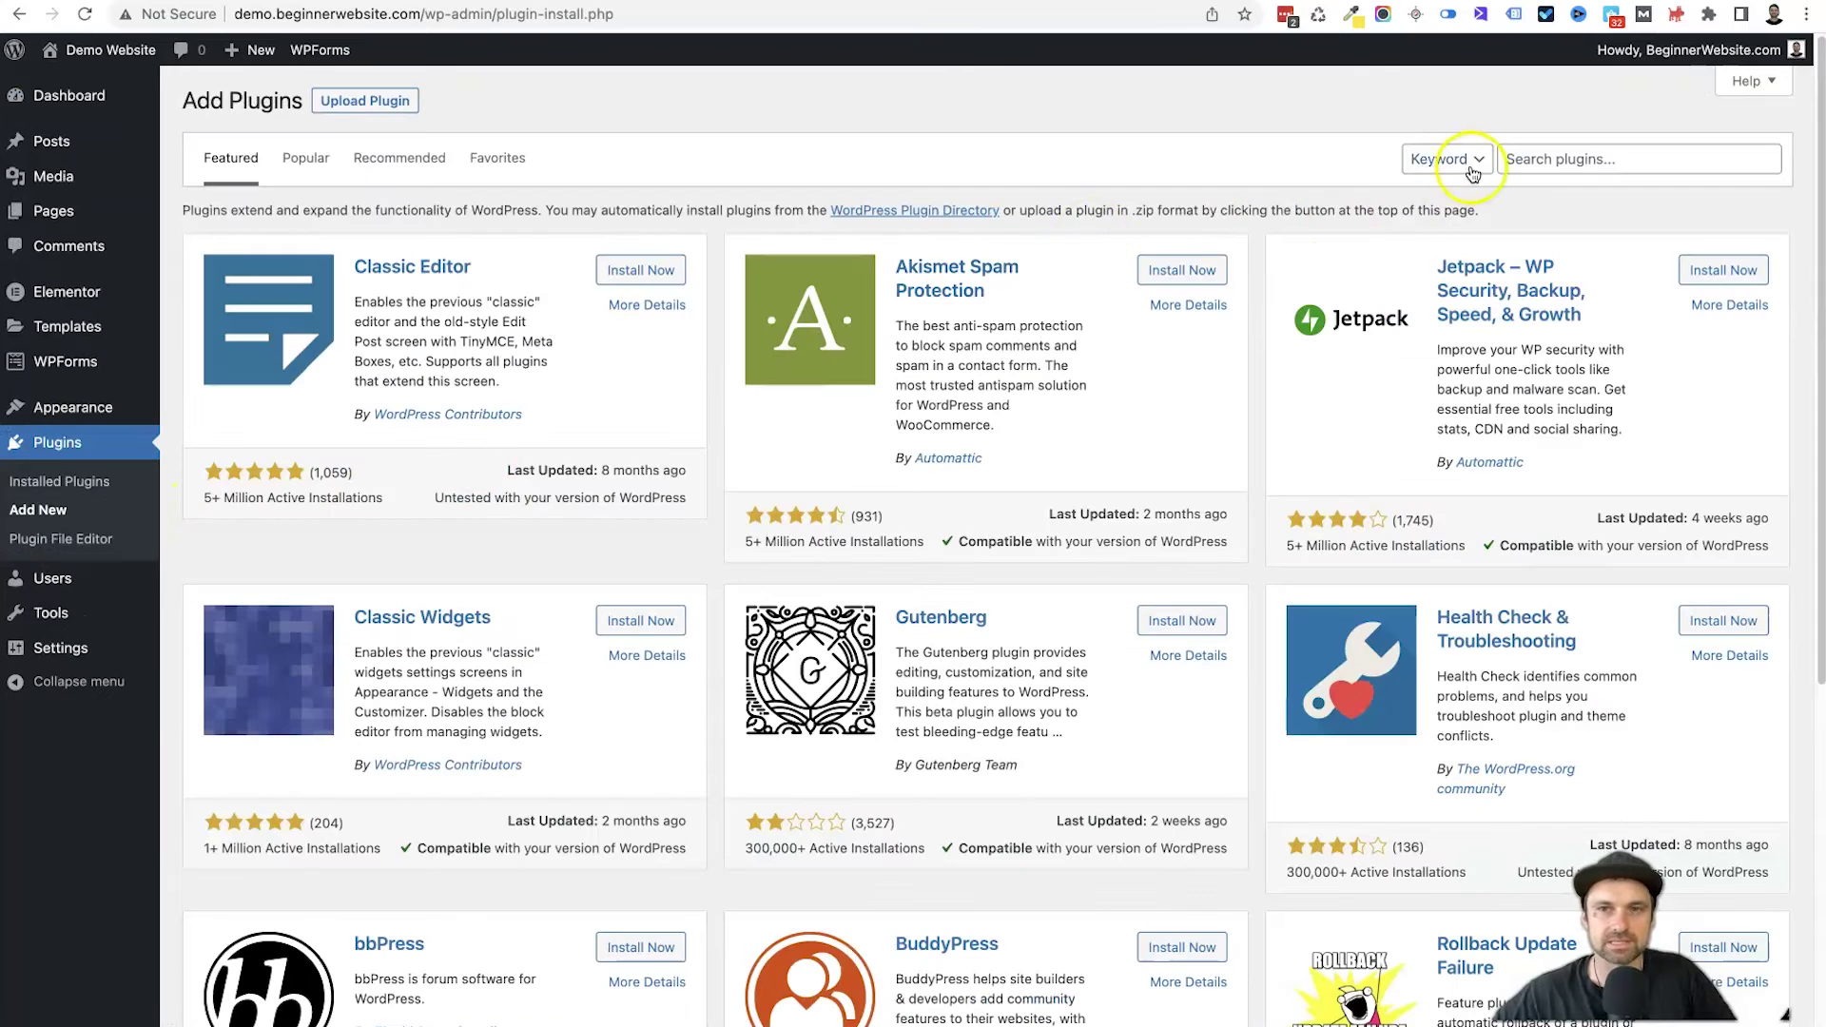
{"action": "left_click", "coordinate": [1527, 162]}
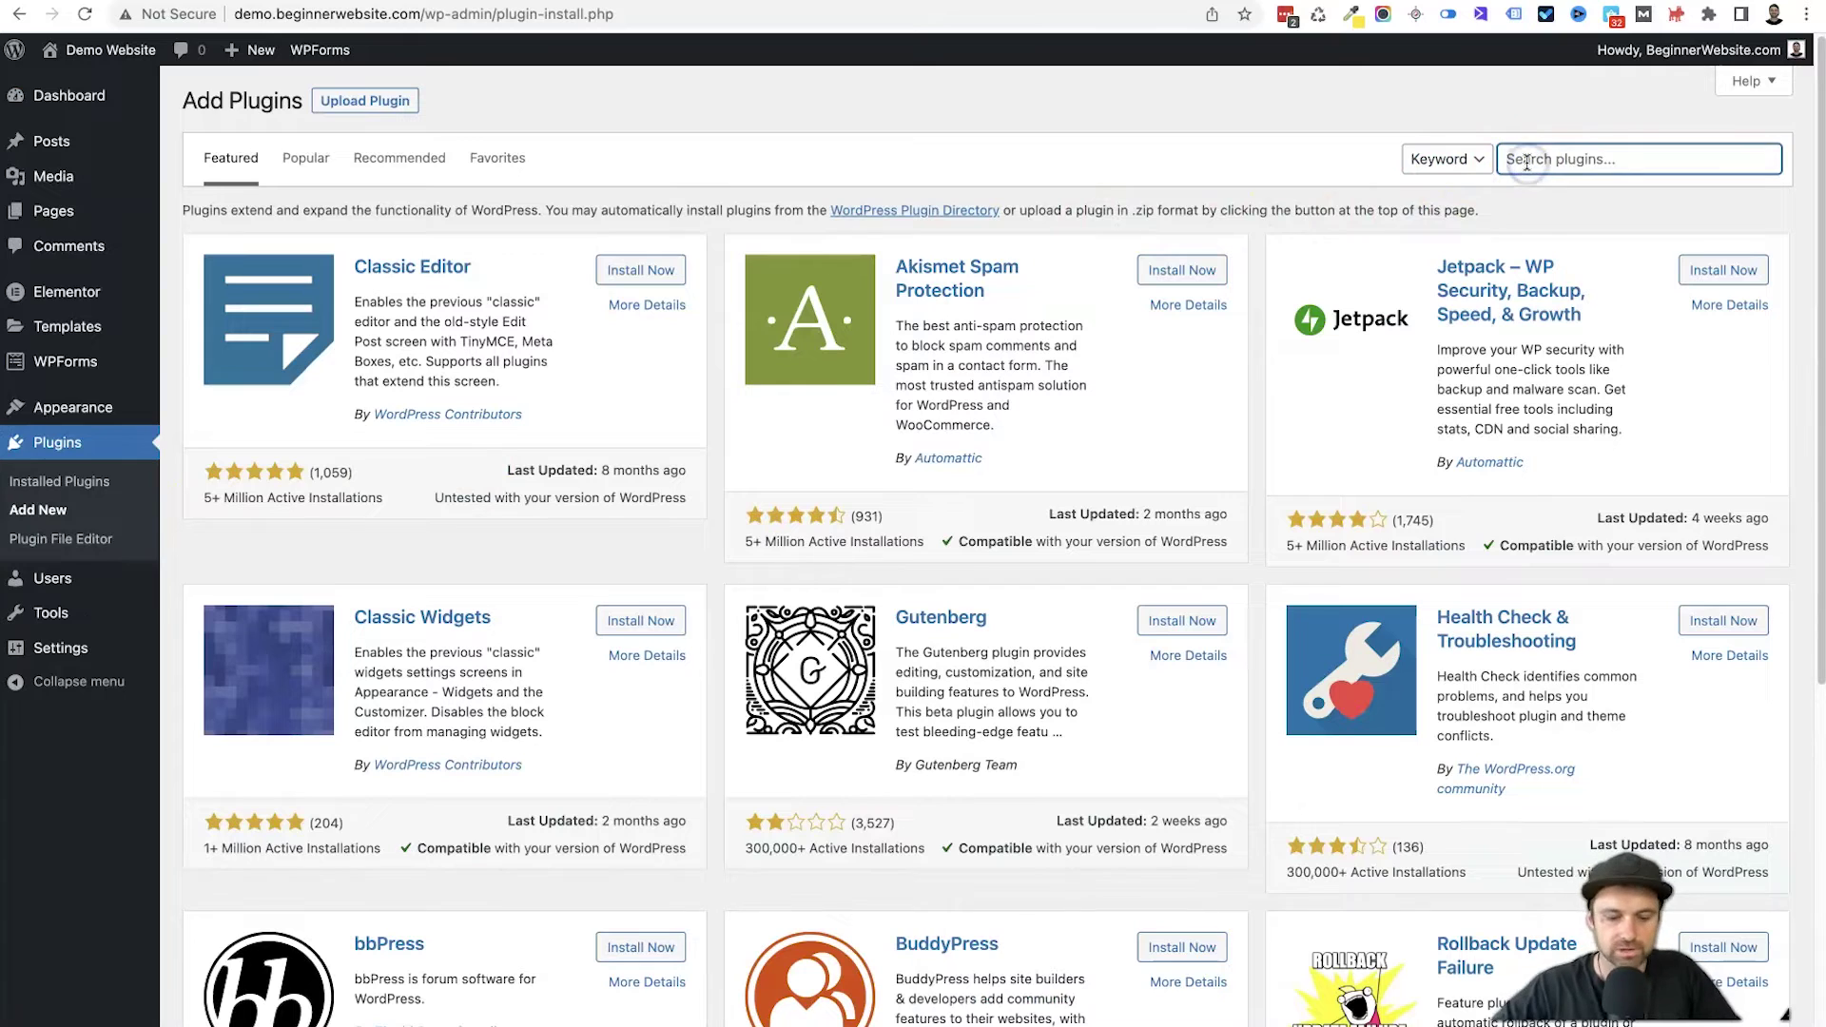
{"action": "type", "text": "pretty link"}
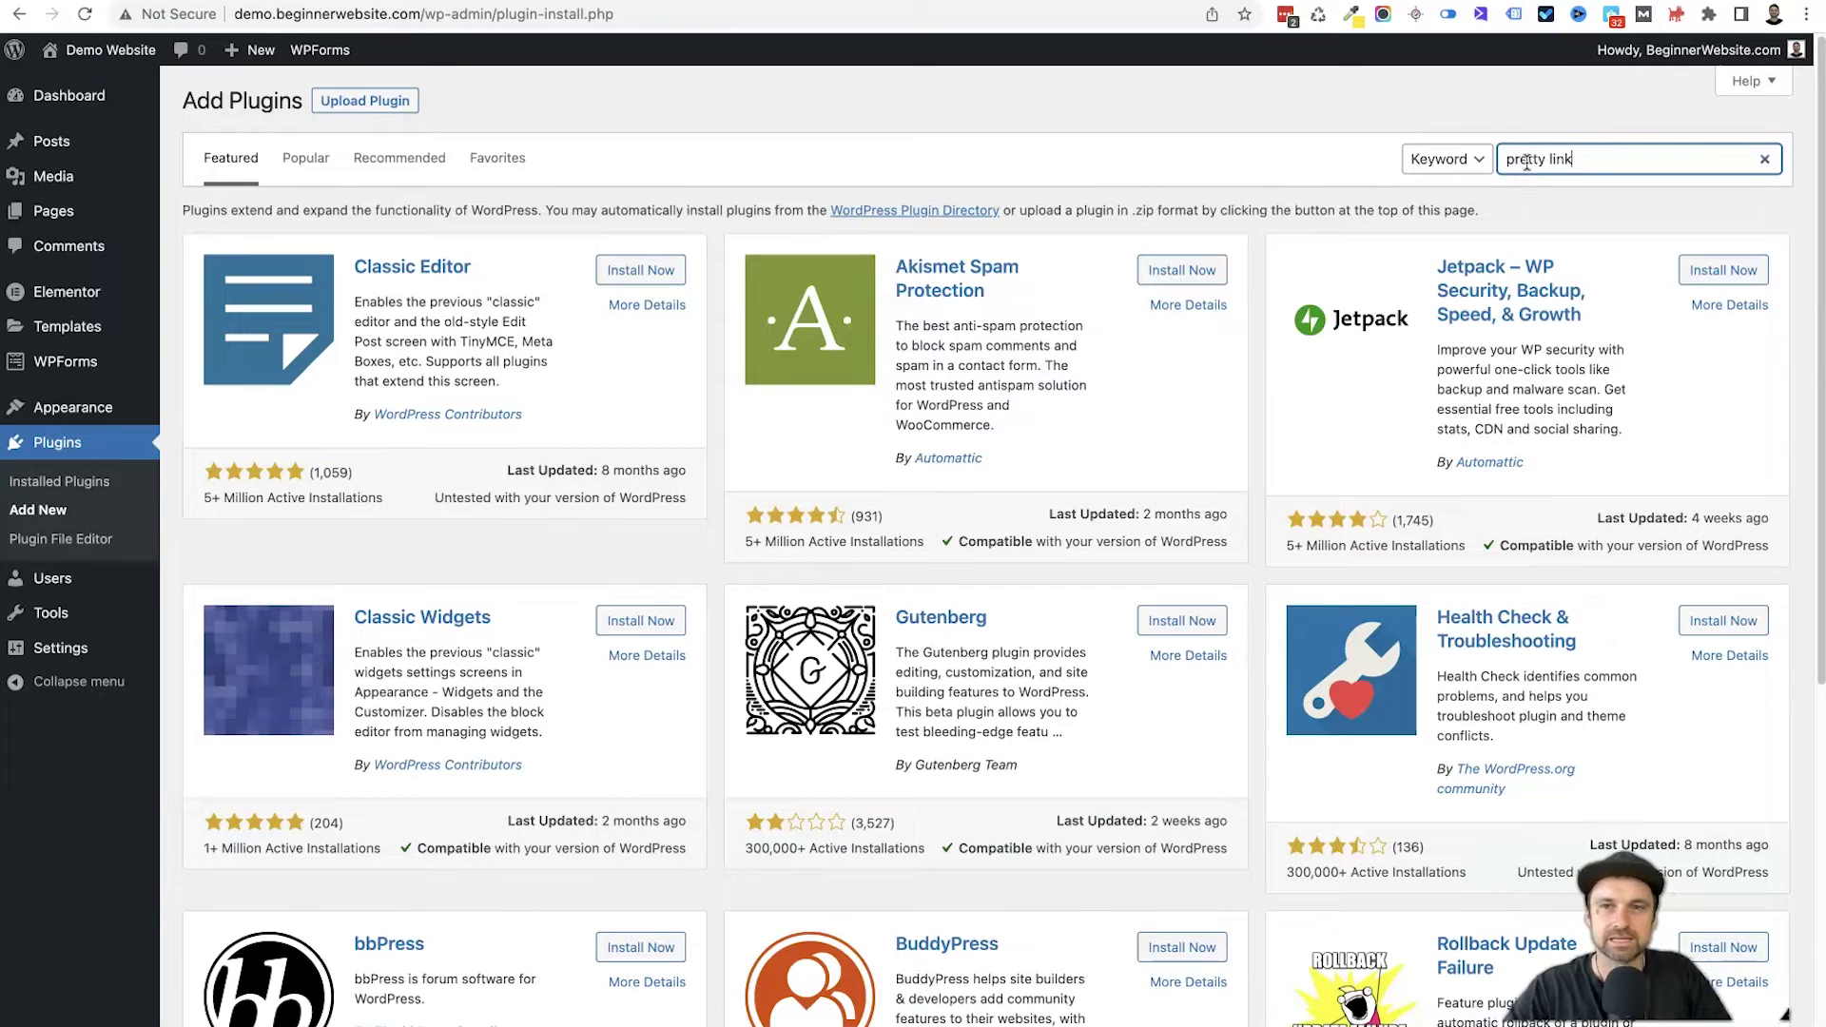
{"action": "type", "text": "s"}
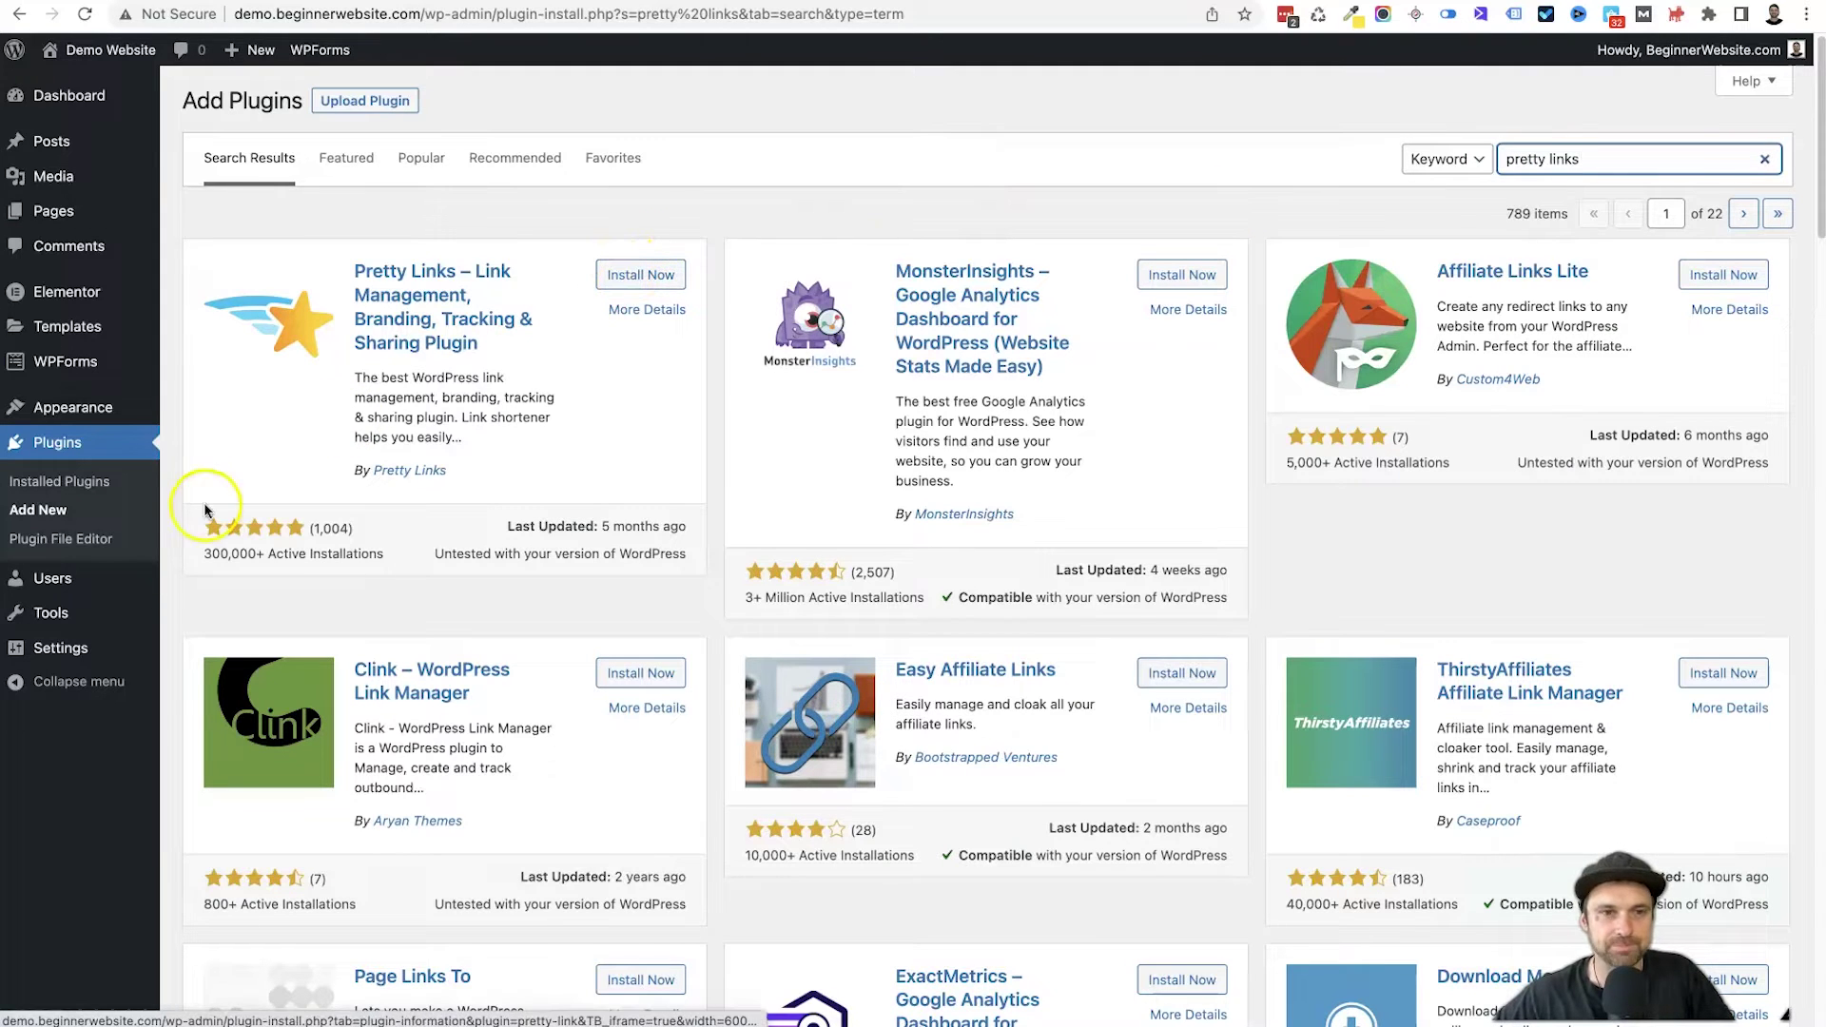
{"action": "left_click", "coordinate": [201, 556]}
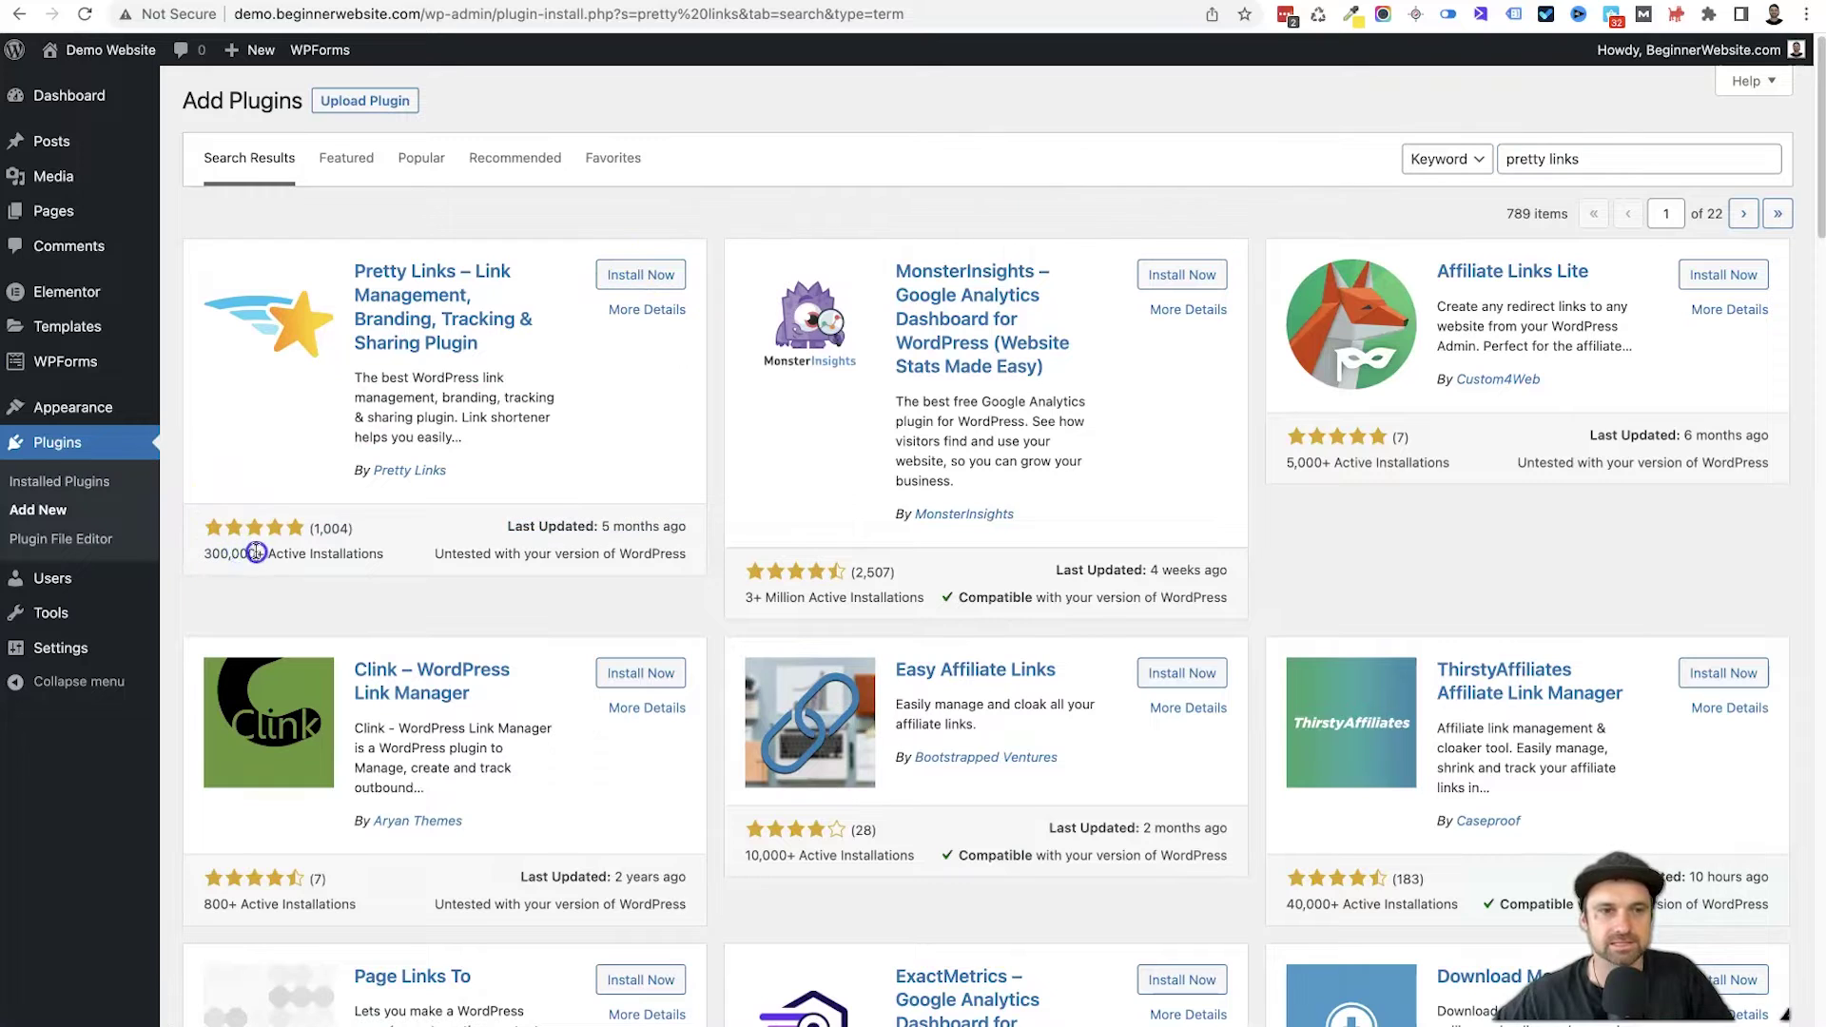
{"action": "left_click", "coordinate": [373, 571]}
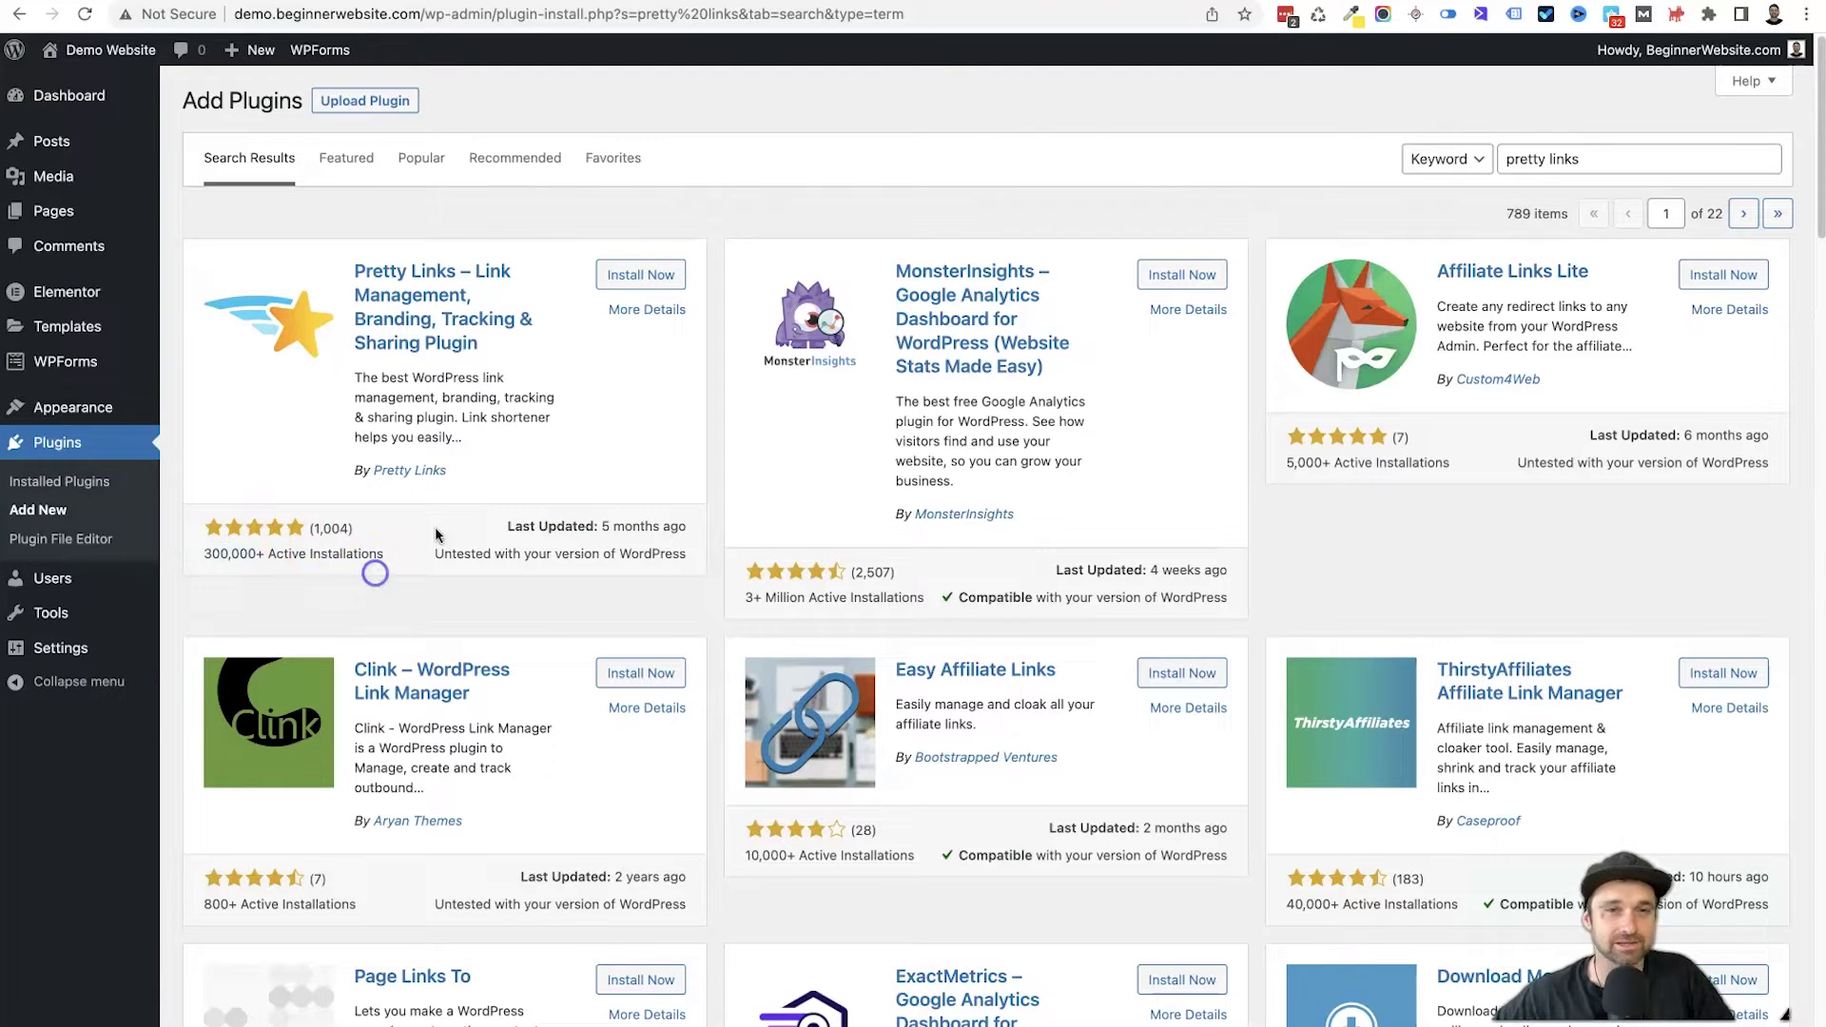
{"action": "left_click", "coordinate": [622, 272]}
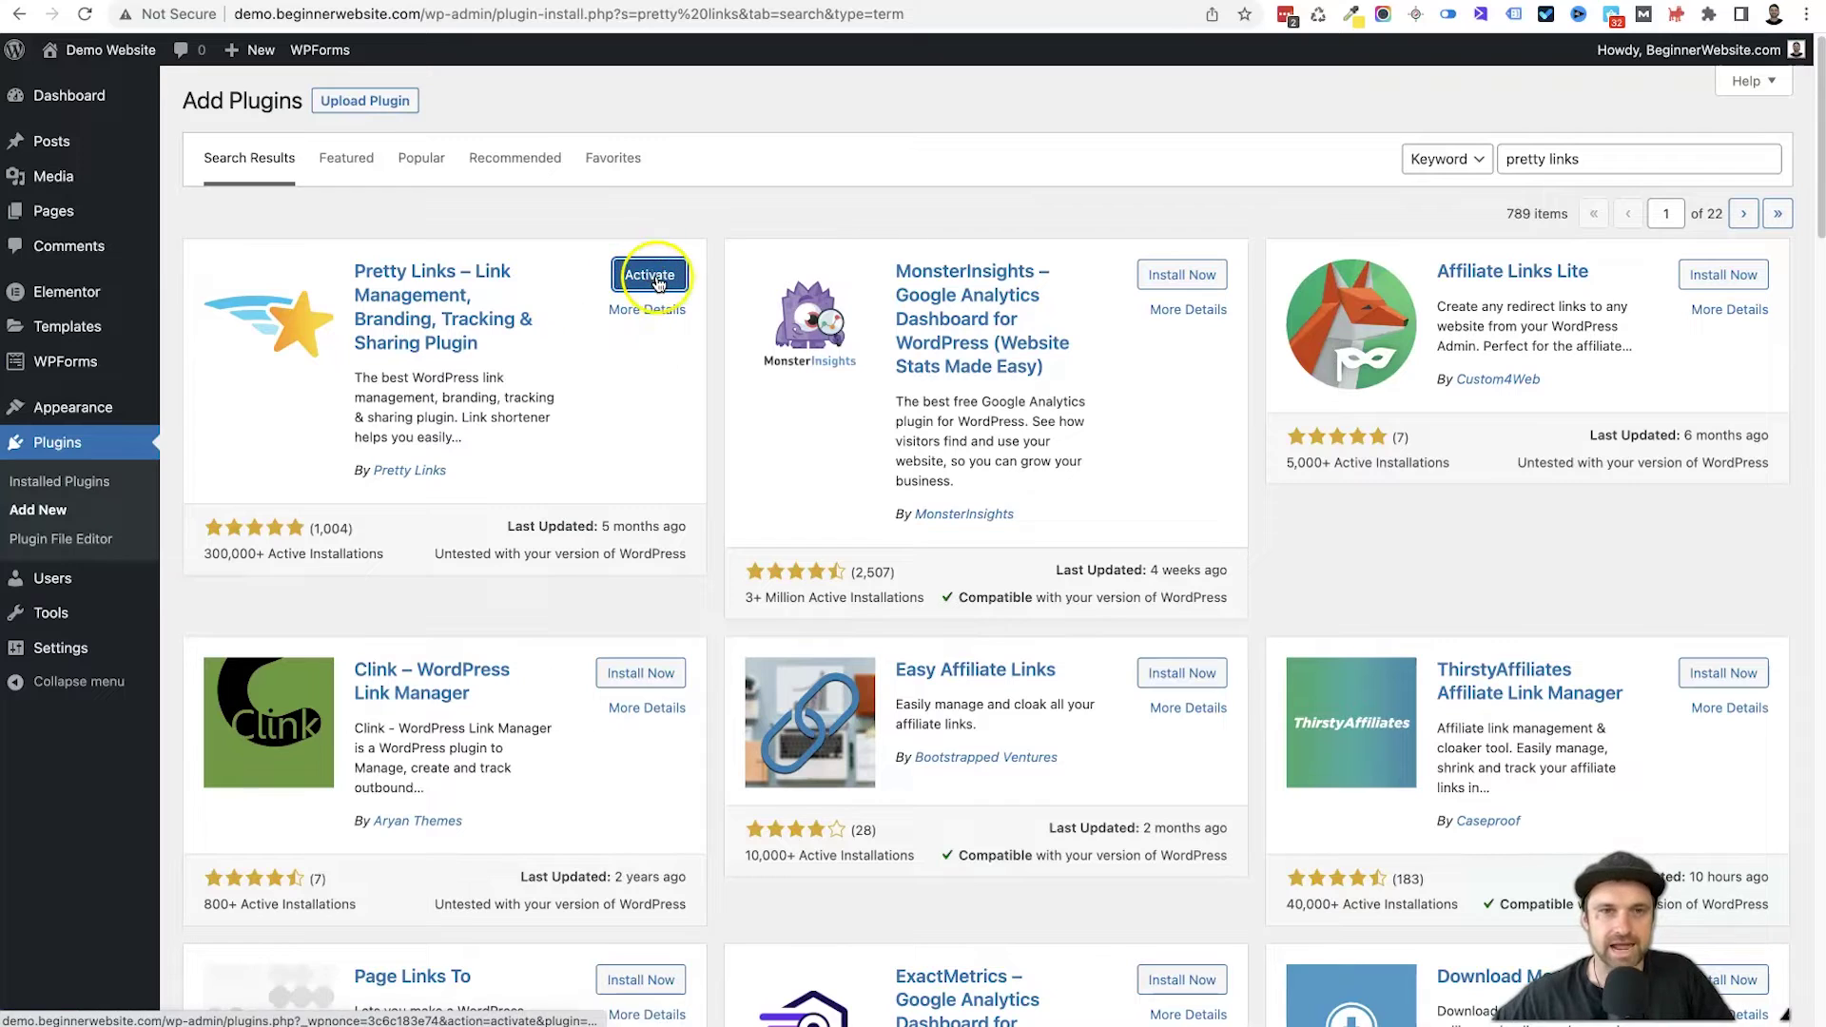
{"action": "left_click", "coordinate": [656, 282]}
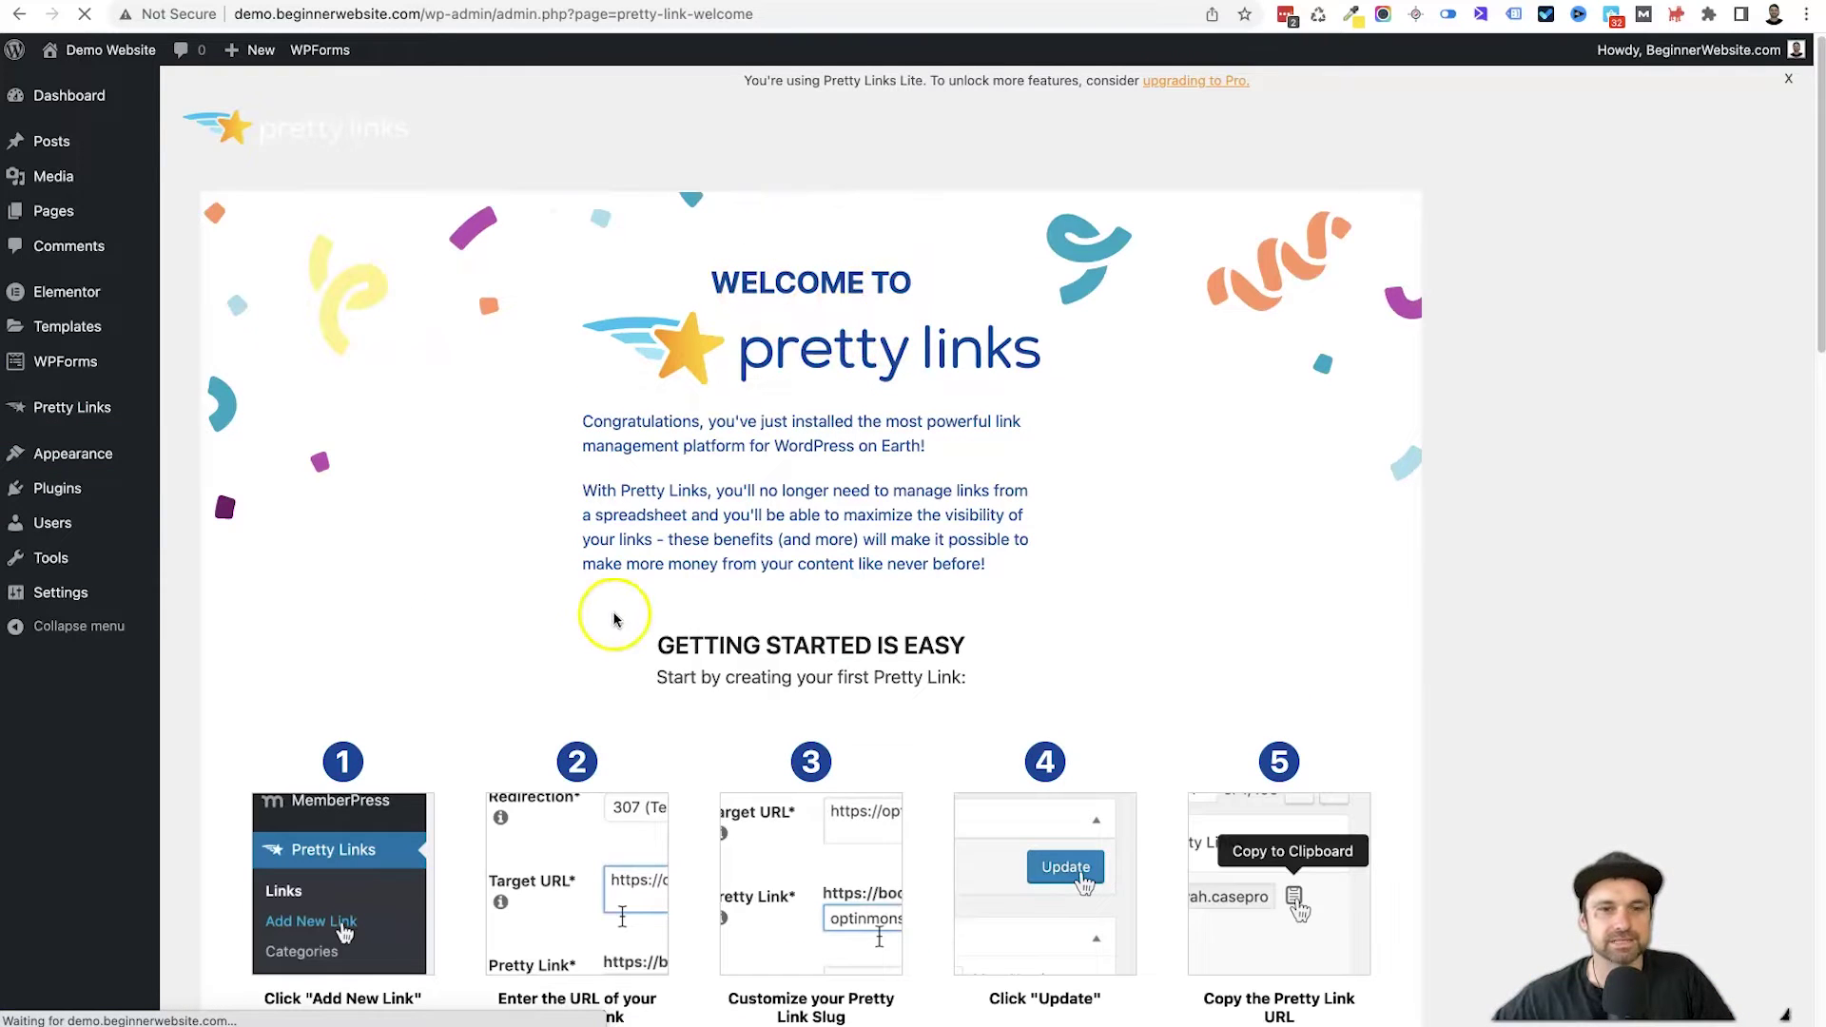
{"action": "scroll", "coordinate": [980, 722], "scroll_direction": "down", "scroll_amount": 3}
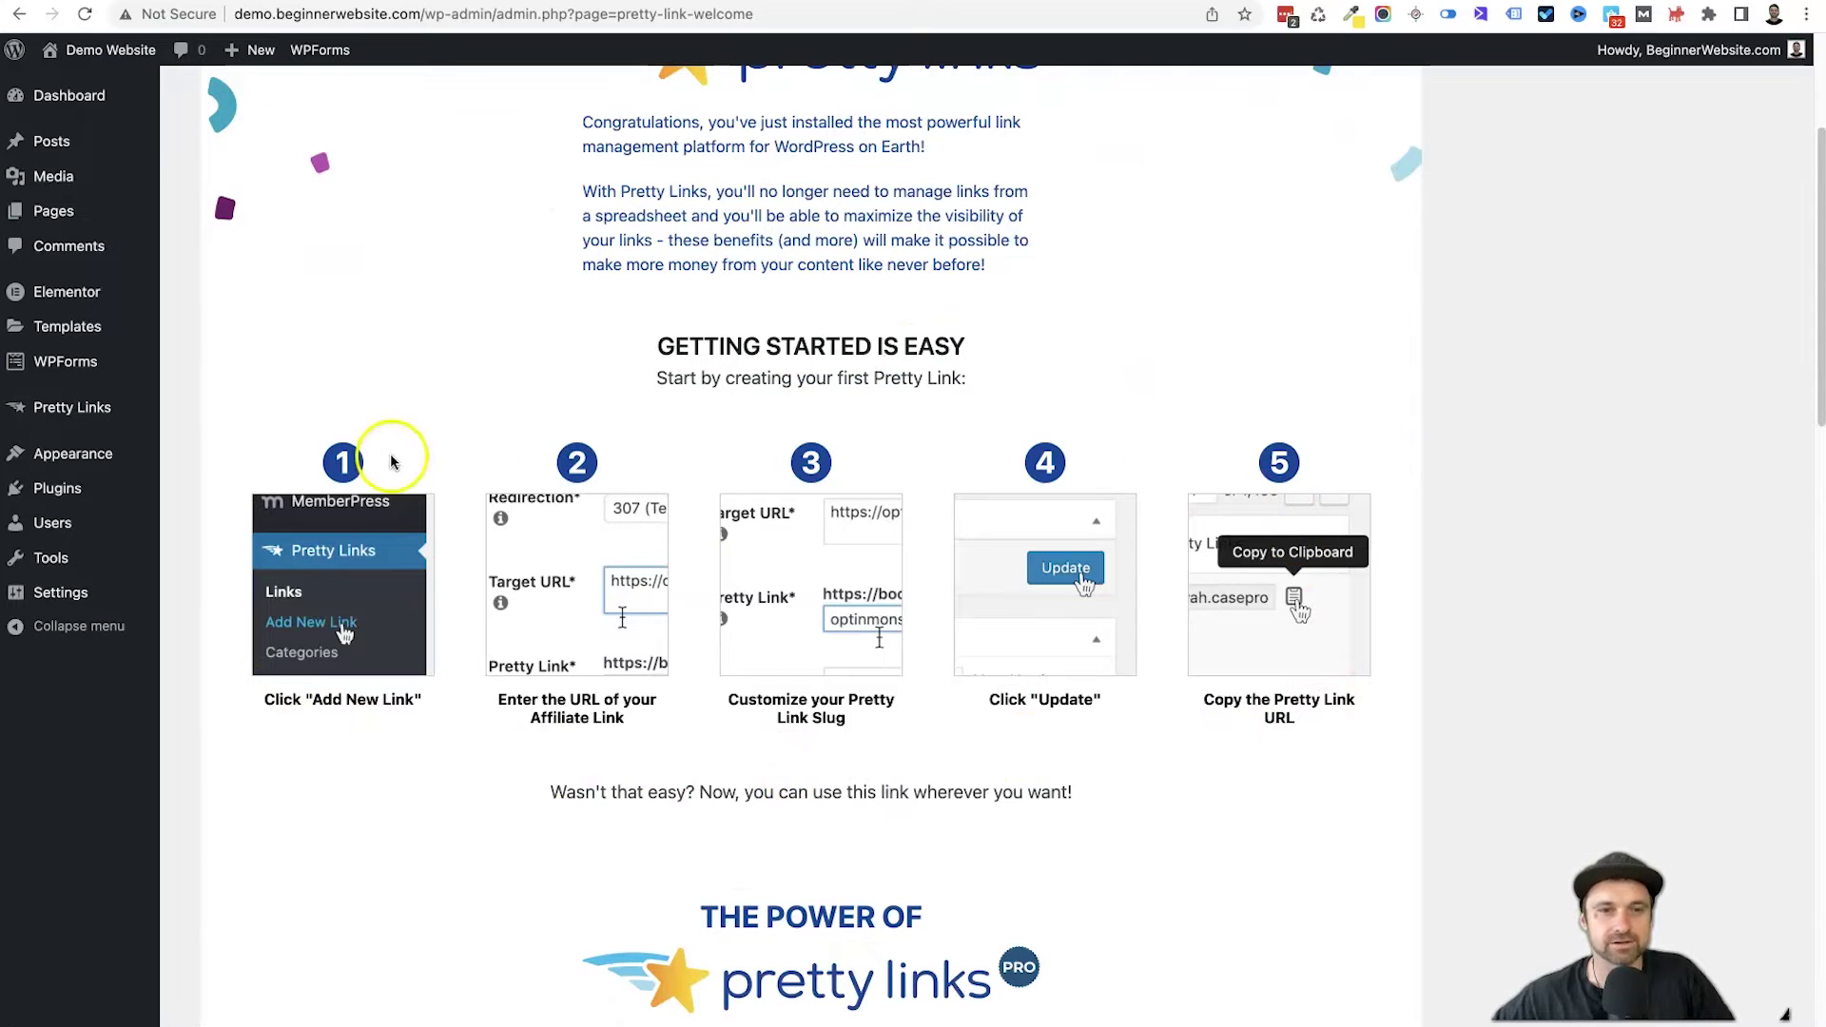
{"action": "scroll", "coordinate": [388, 547], "scroll_direction": "down", "scroll_amount": 5}
{"action": "scroll", "coordinate": [385, 557], "scroll_direction": "down", "scroll_amount": 6}
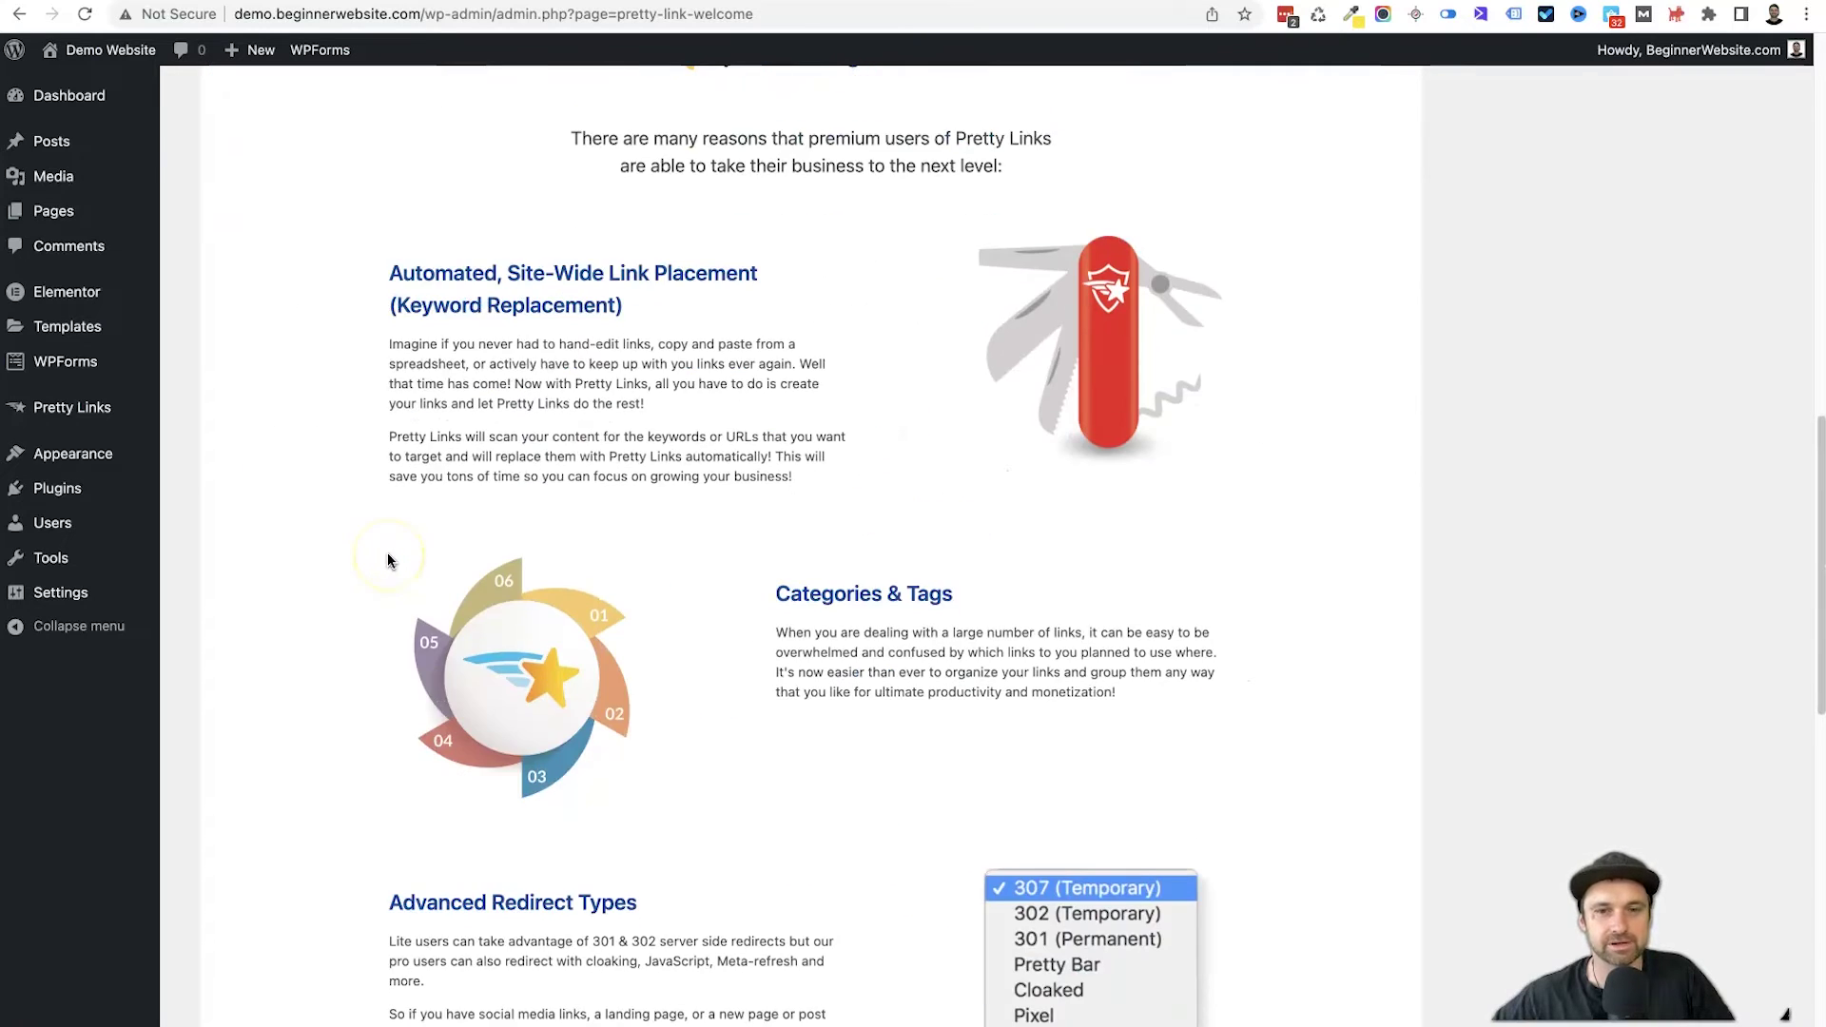
{"action": "scroll", "coordinate": [387, 557], "scroll_direction": "up", "scroll_amount": 15}
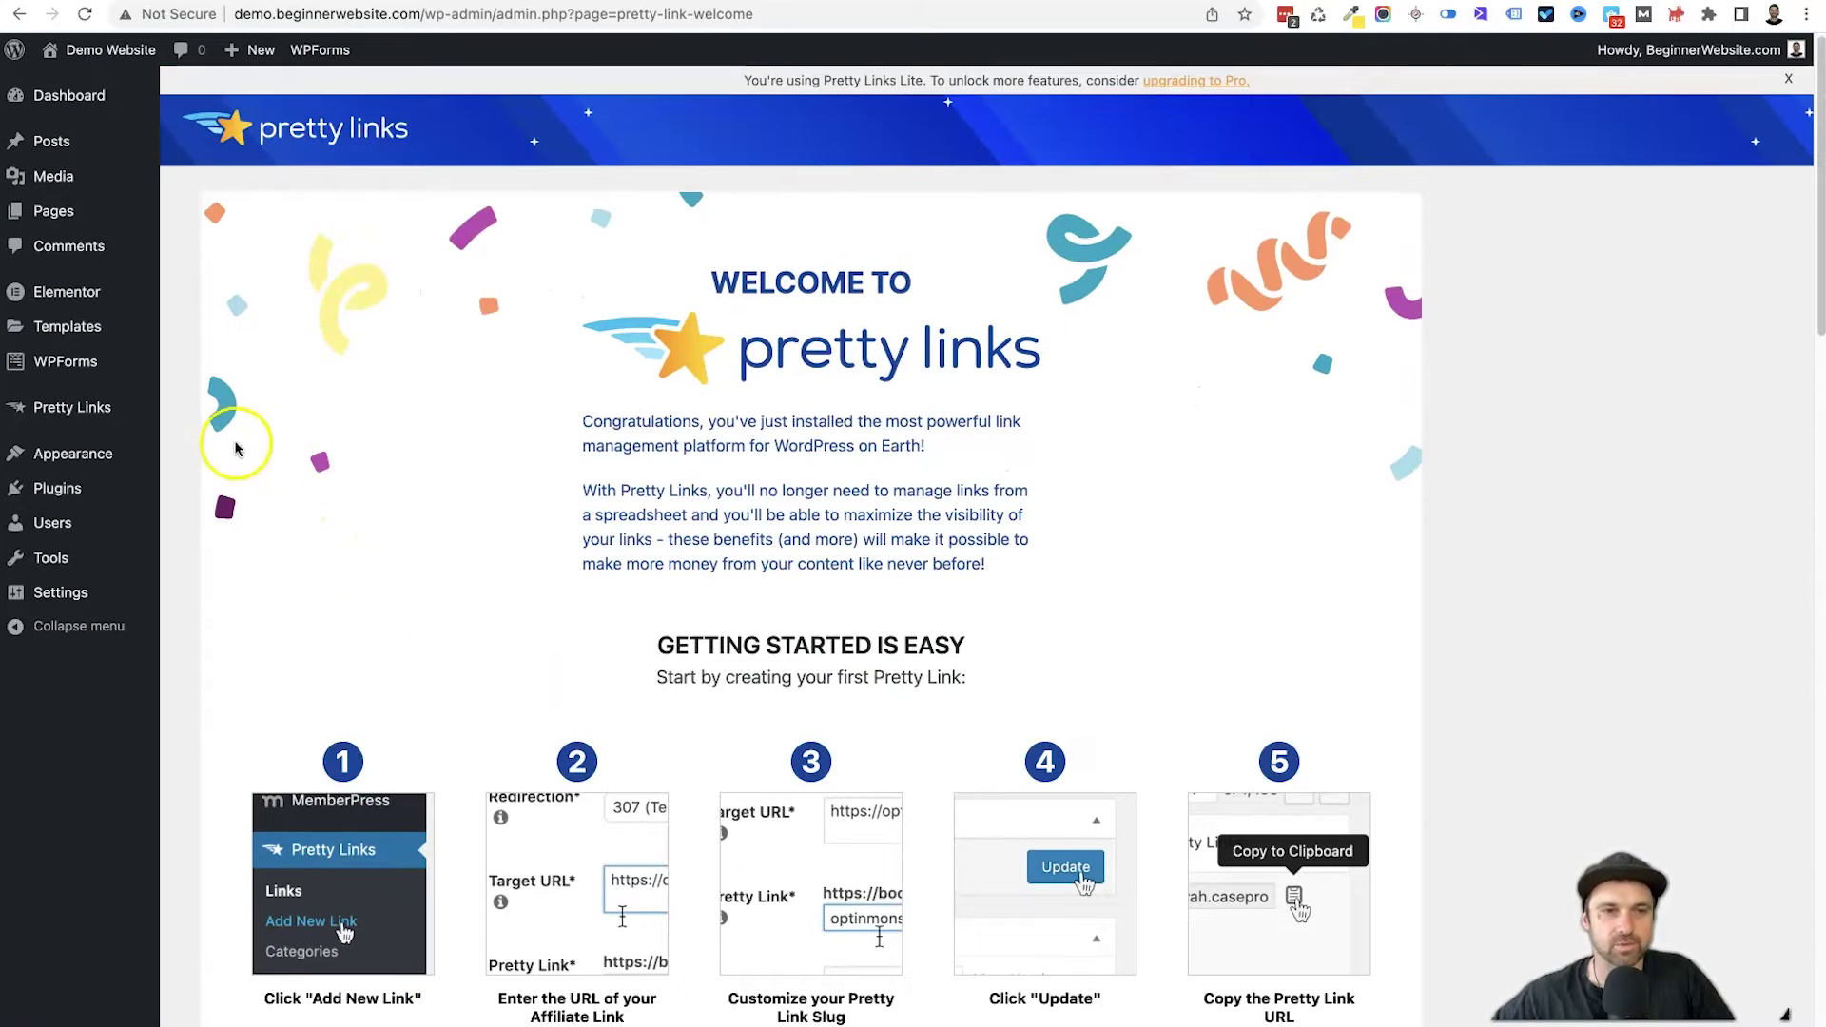
{"action": "mouse_move", "coordinate": [71, 407]}
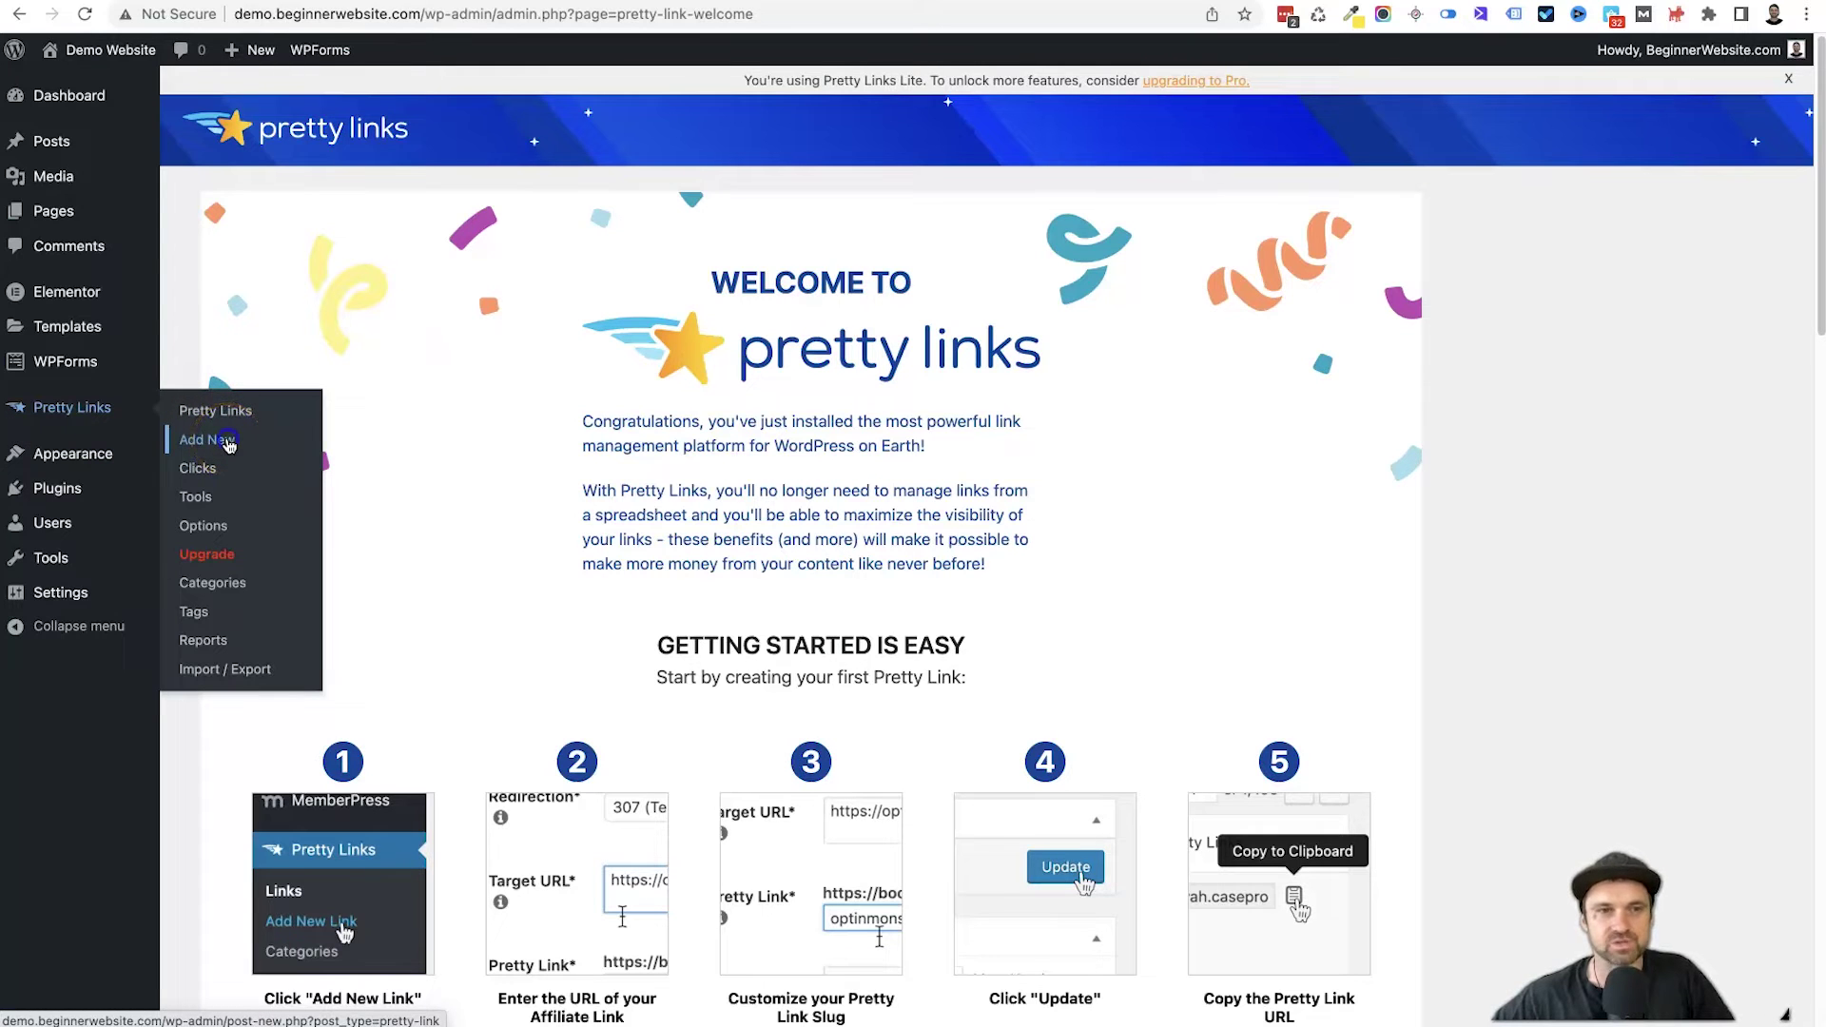
Start a new pretty link titled 'Instagram'
{"action": "left_click", "coordinate": [253, 433]}
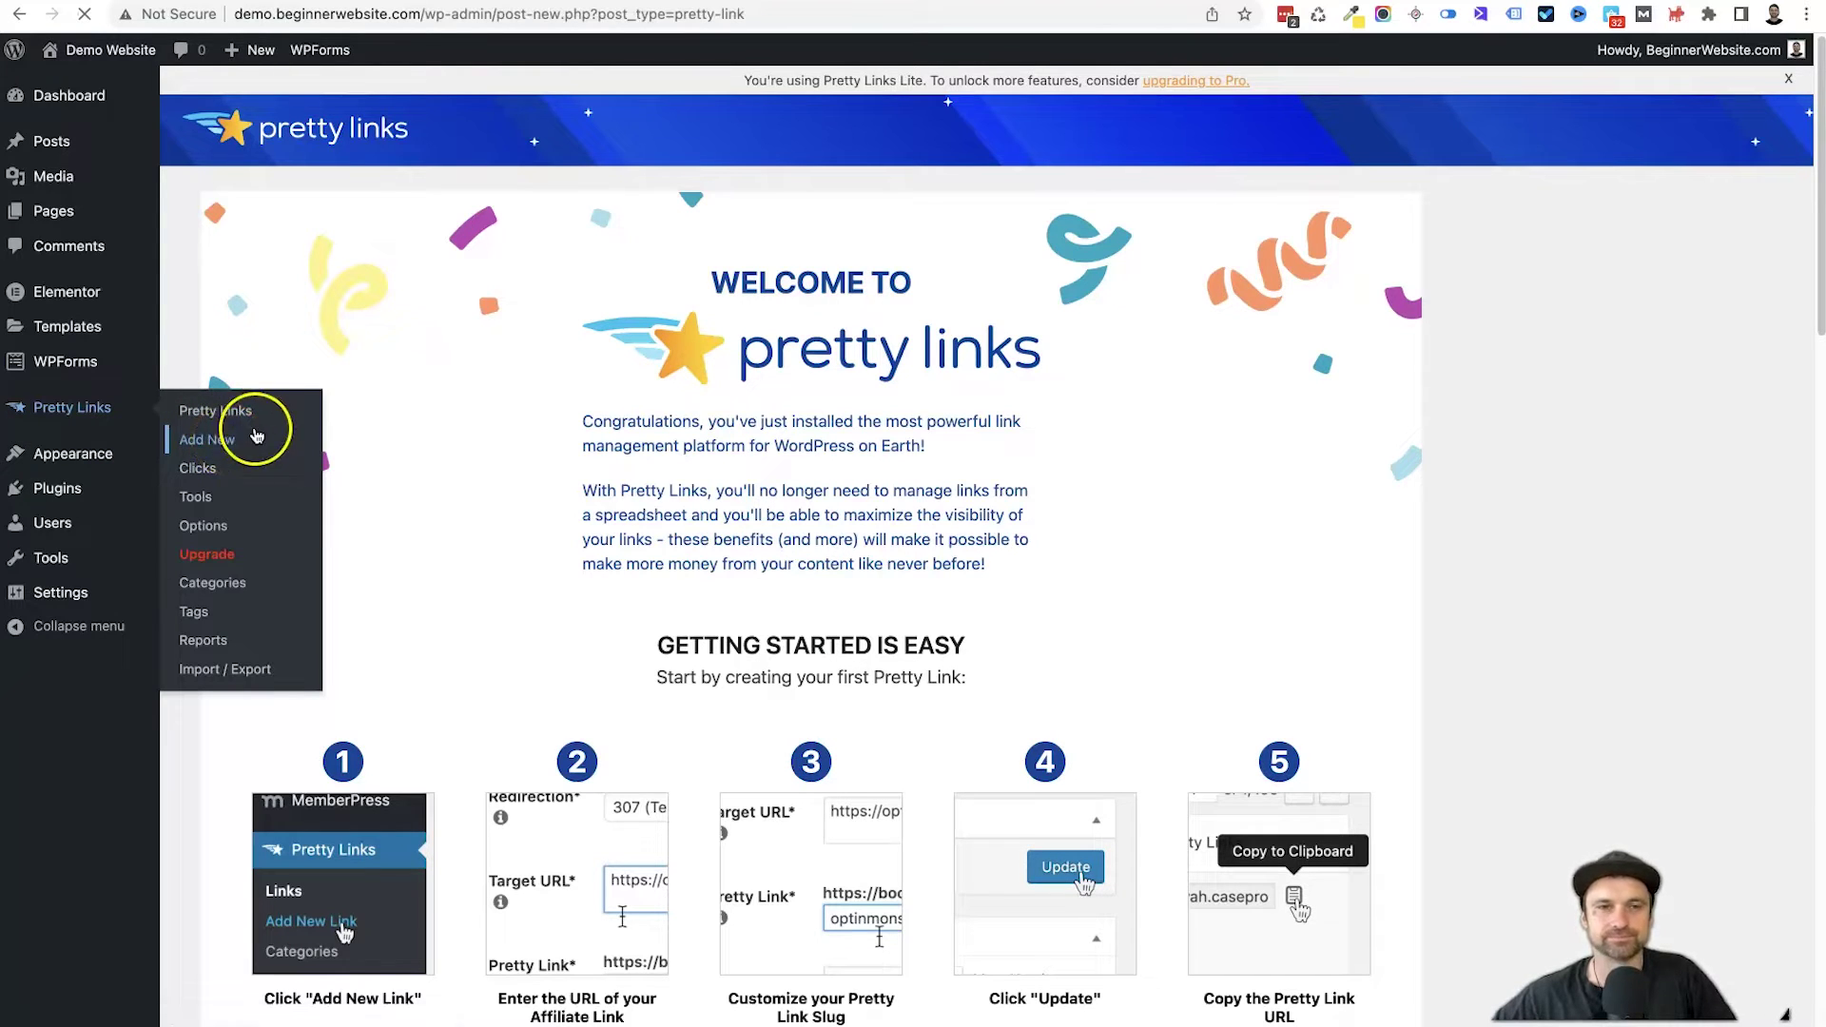
{"action": "left_click", "coordinate": [326, 252]}
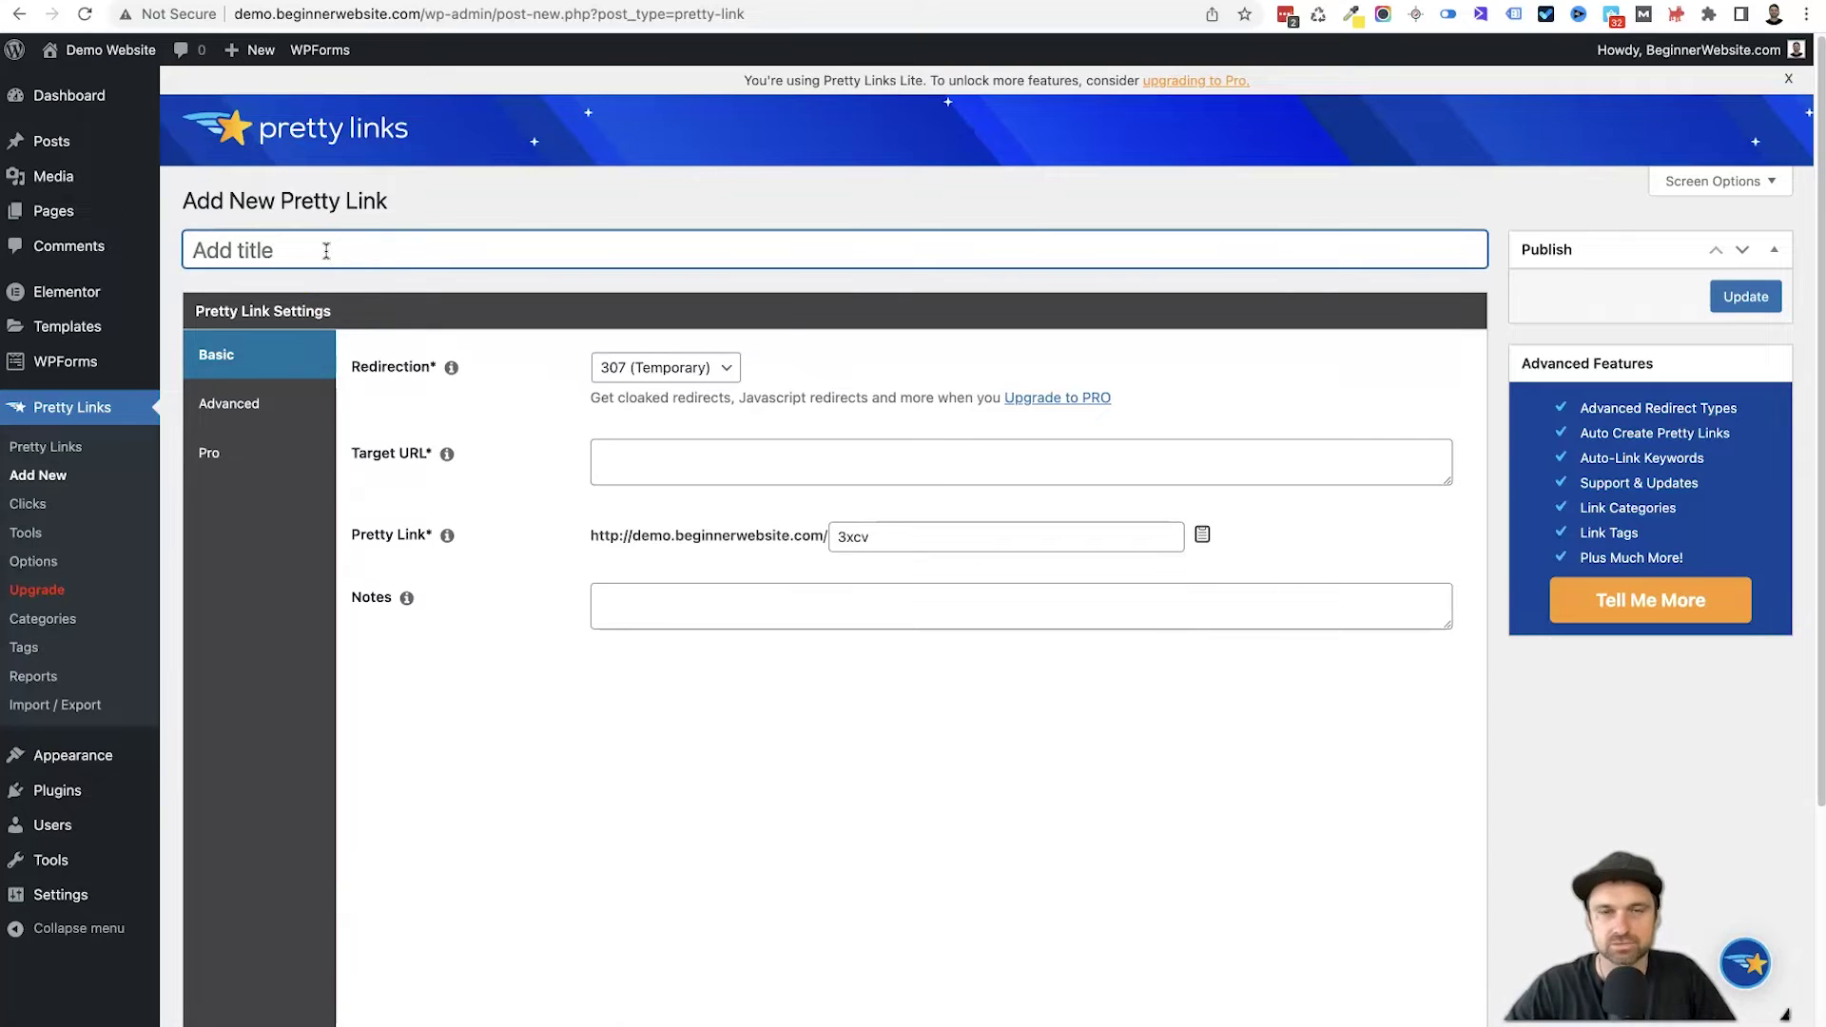
{"action": "type", "text": "Instagram"}
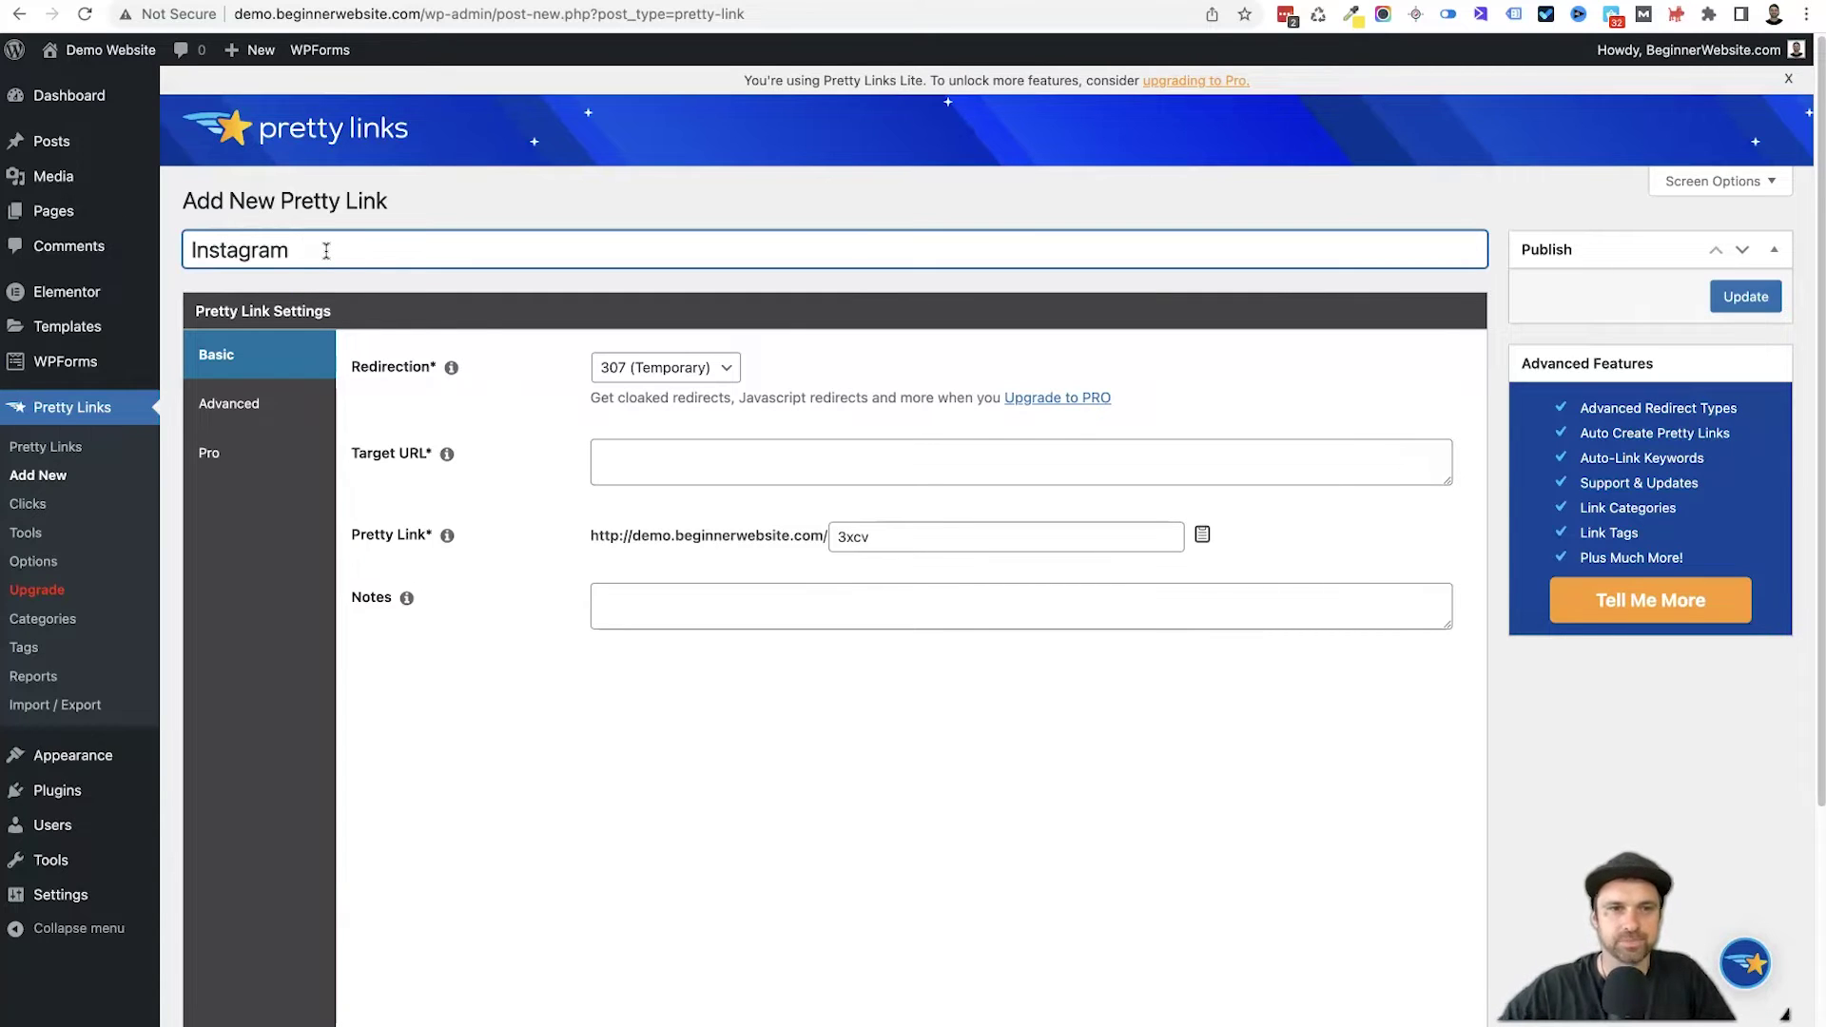
{"action": "left_click", "coordinate": [546, 383]}
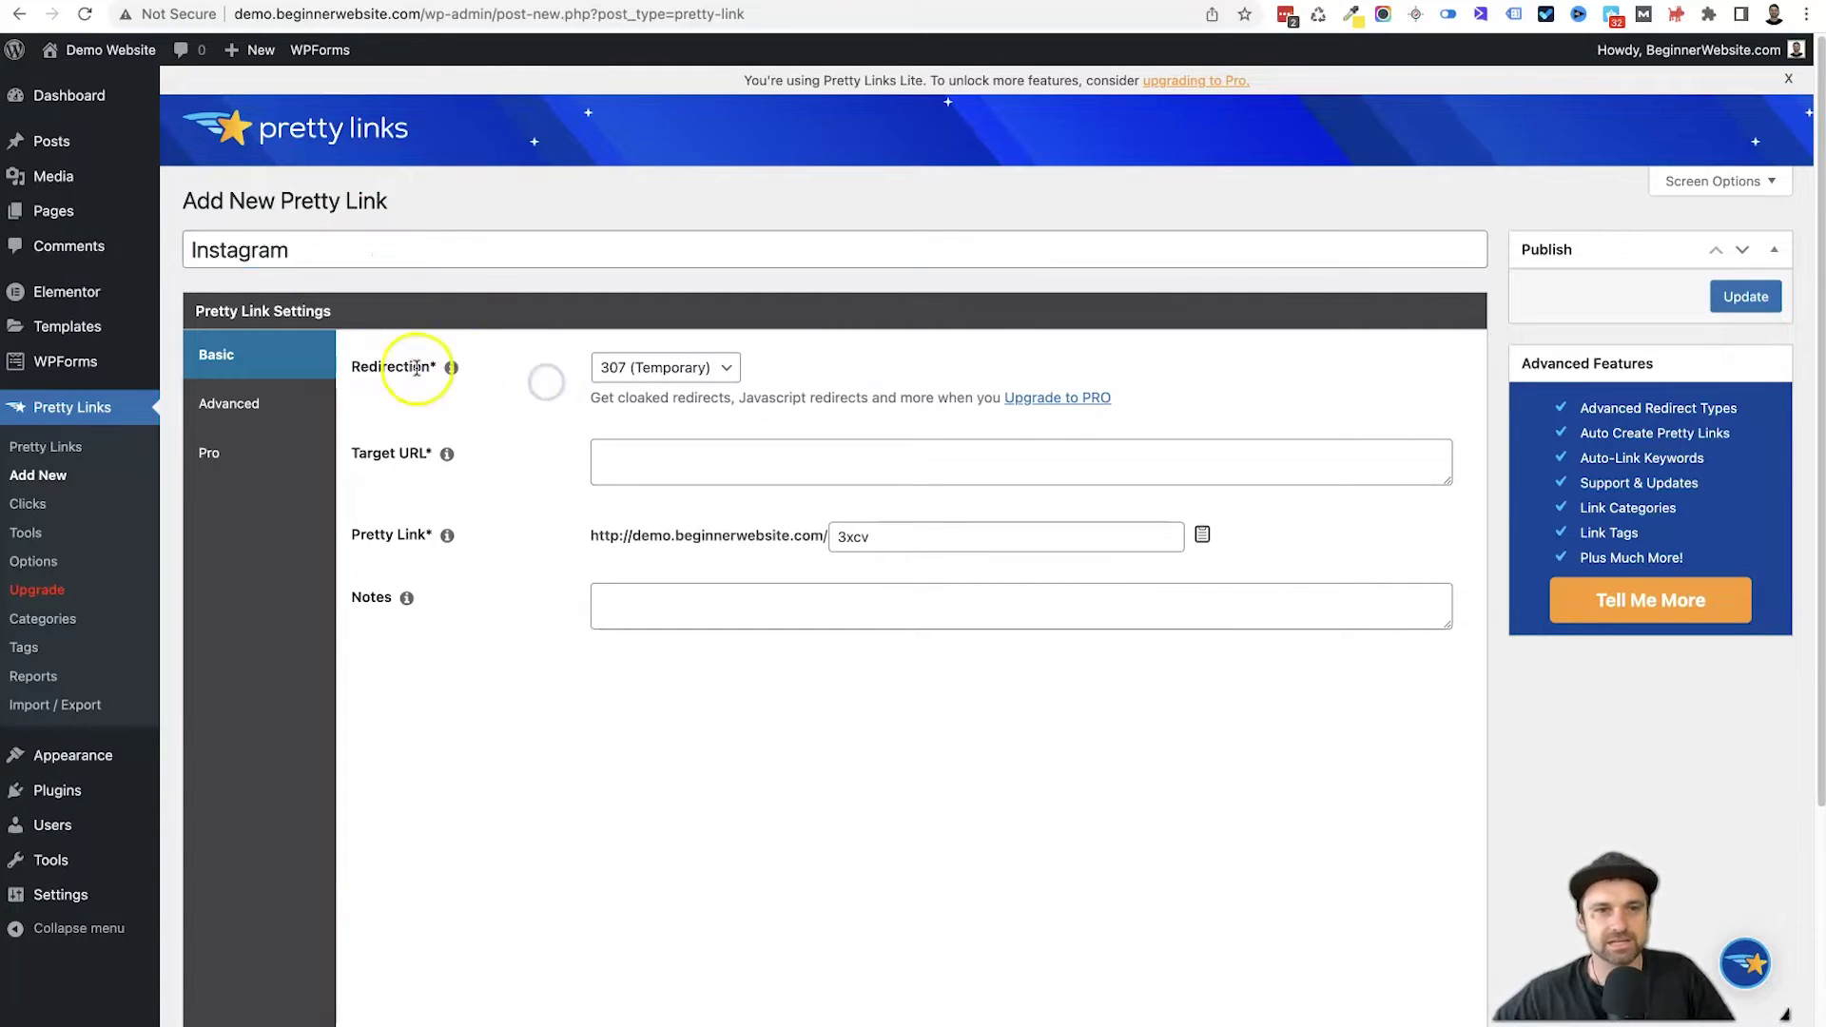
Review the redirection help and keep 307 (Temporary) as the redirect type
{"action": "left_click", "coordinate": [452, 371]}
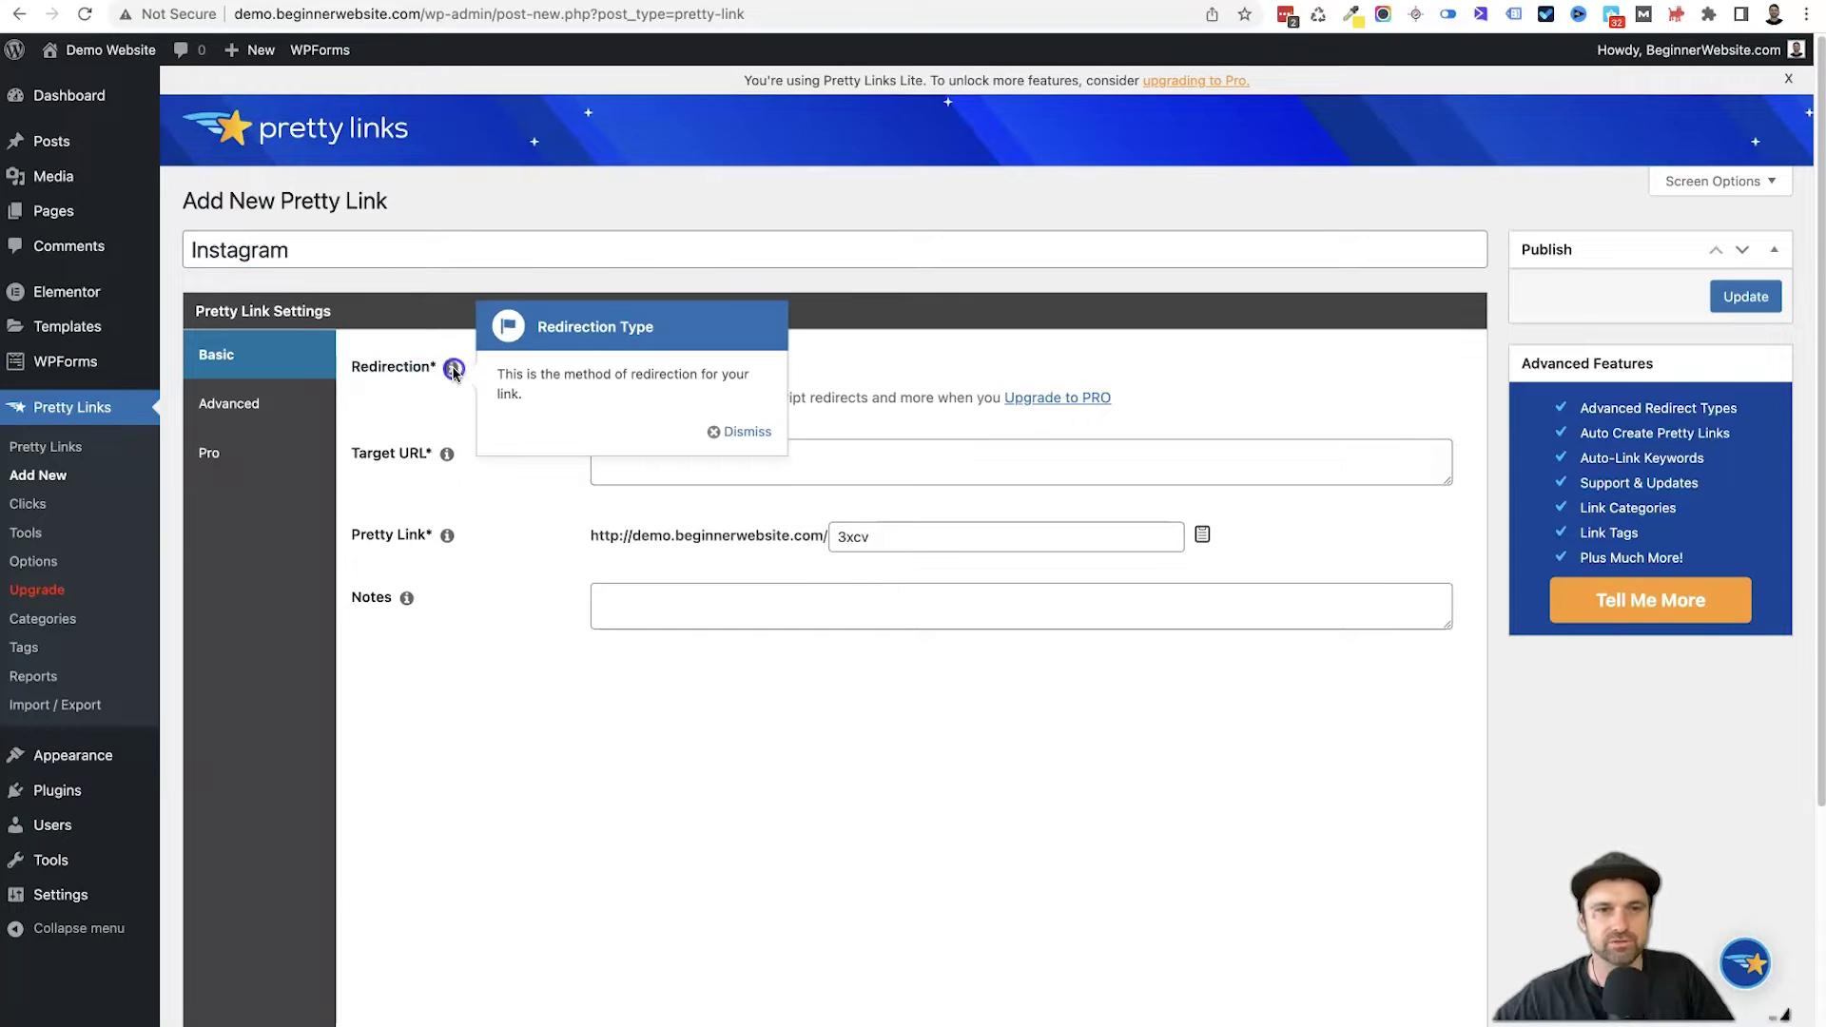
{"action": "left_click_drag", "start_coordinate": [497, 373], "coordinate": [604, 396]}
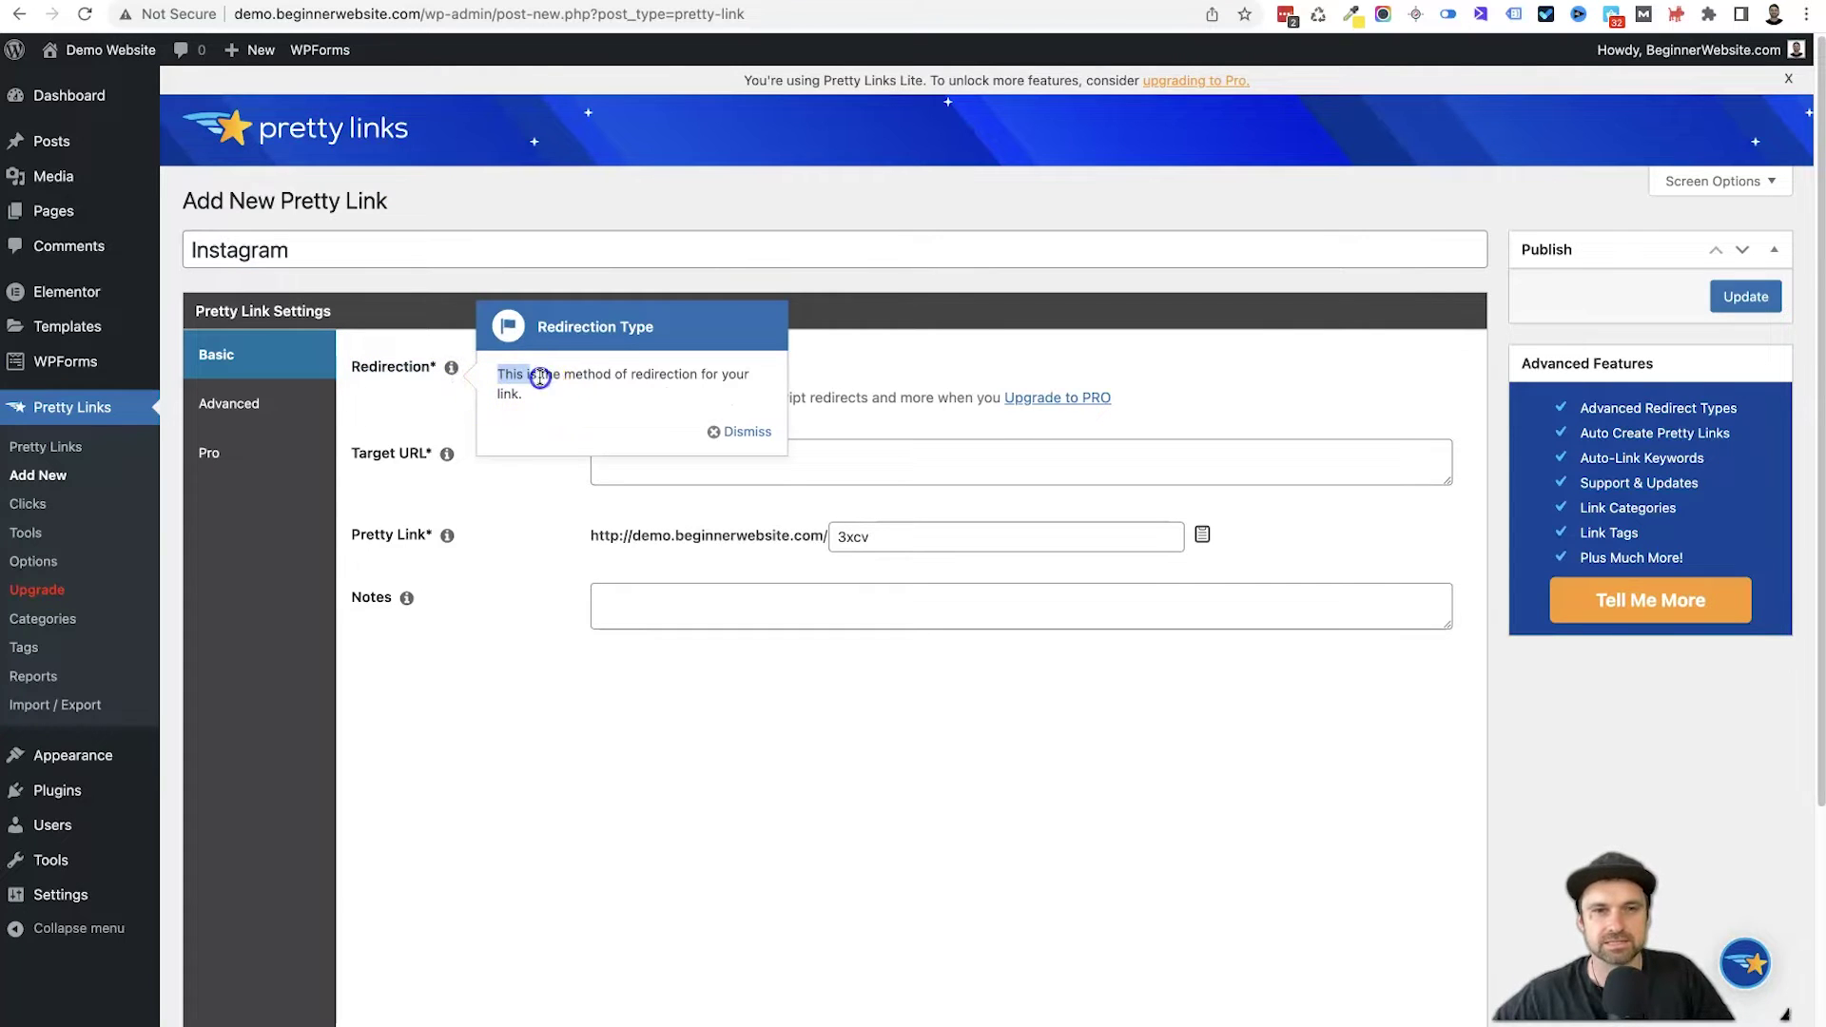
{"action": "left_click", "coordinate": [485, 425]}
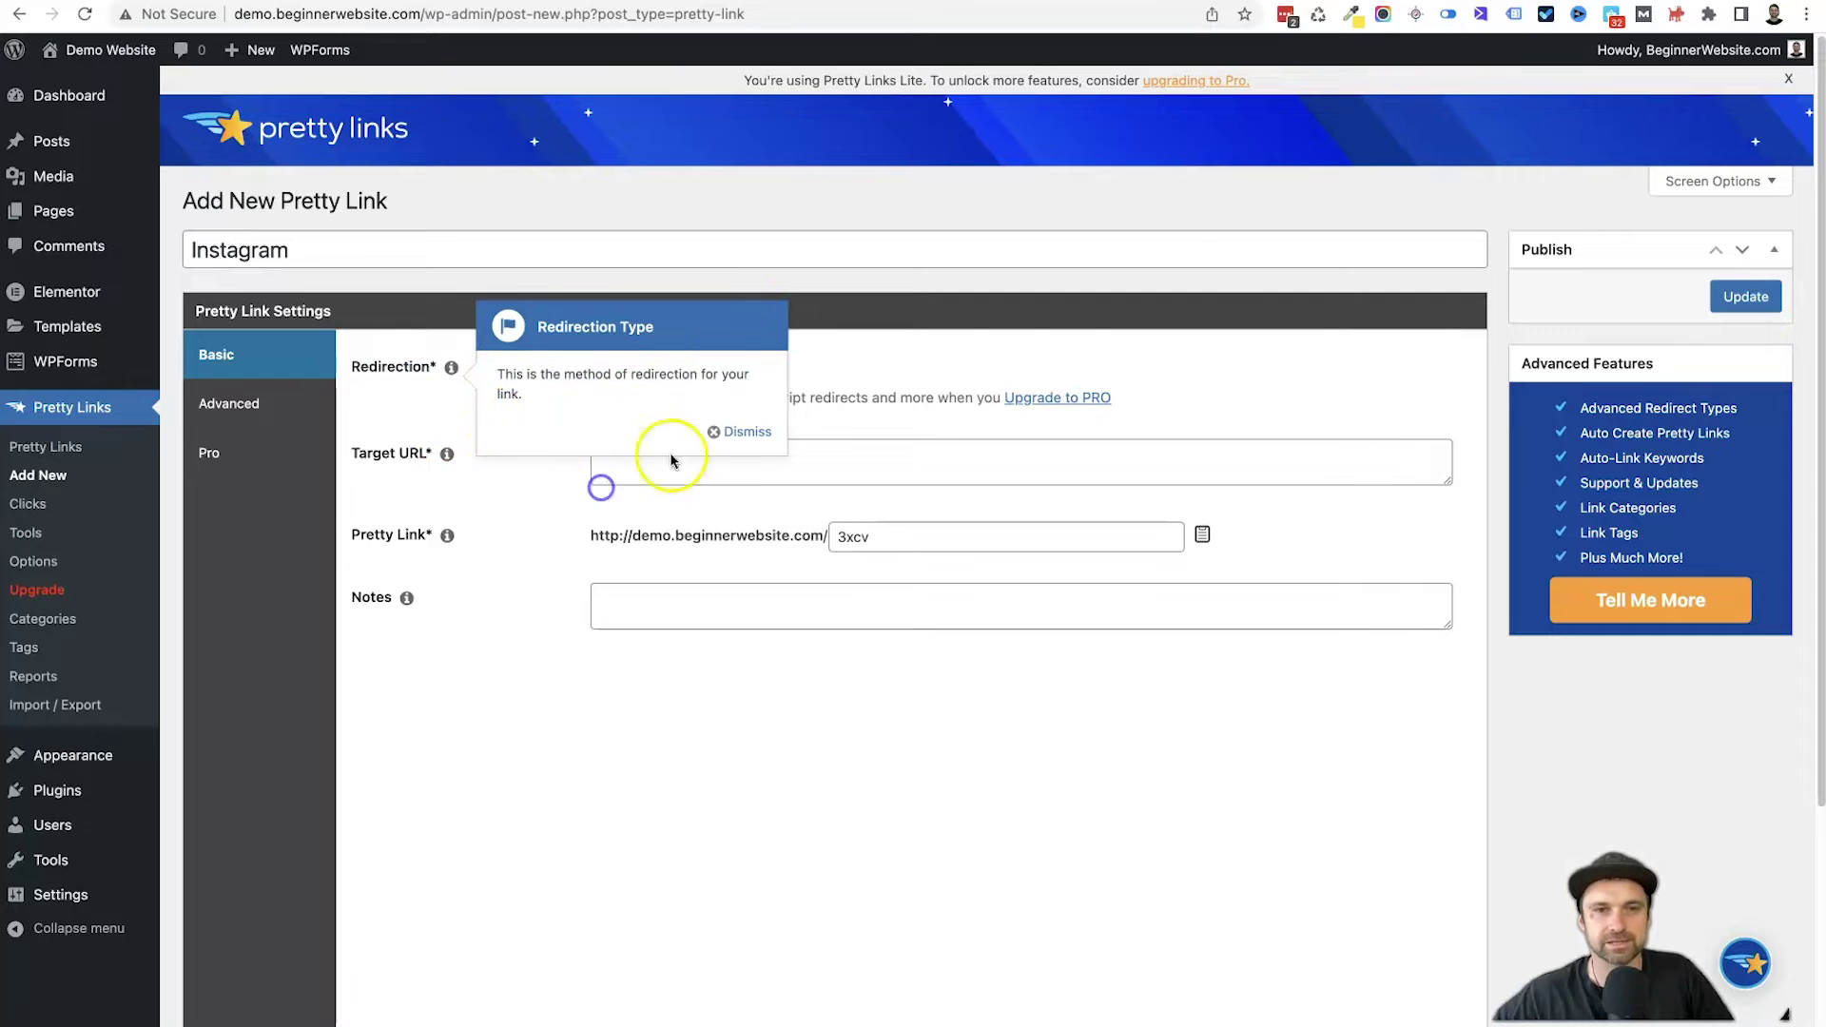
{"action": "left_click", "coordinate": [741, 433]}
{"action": "left_click", "coordinate": [726, 367]}
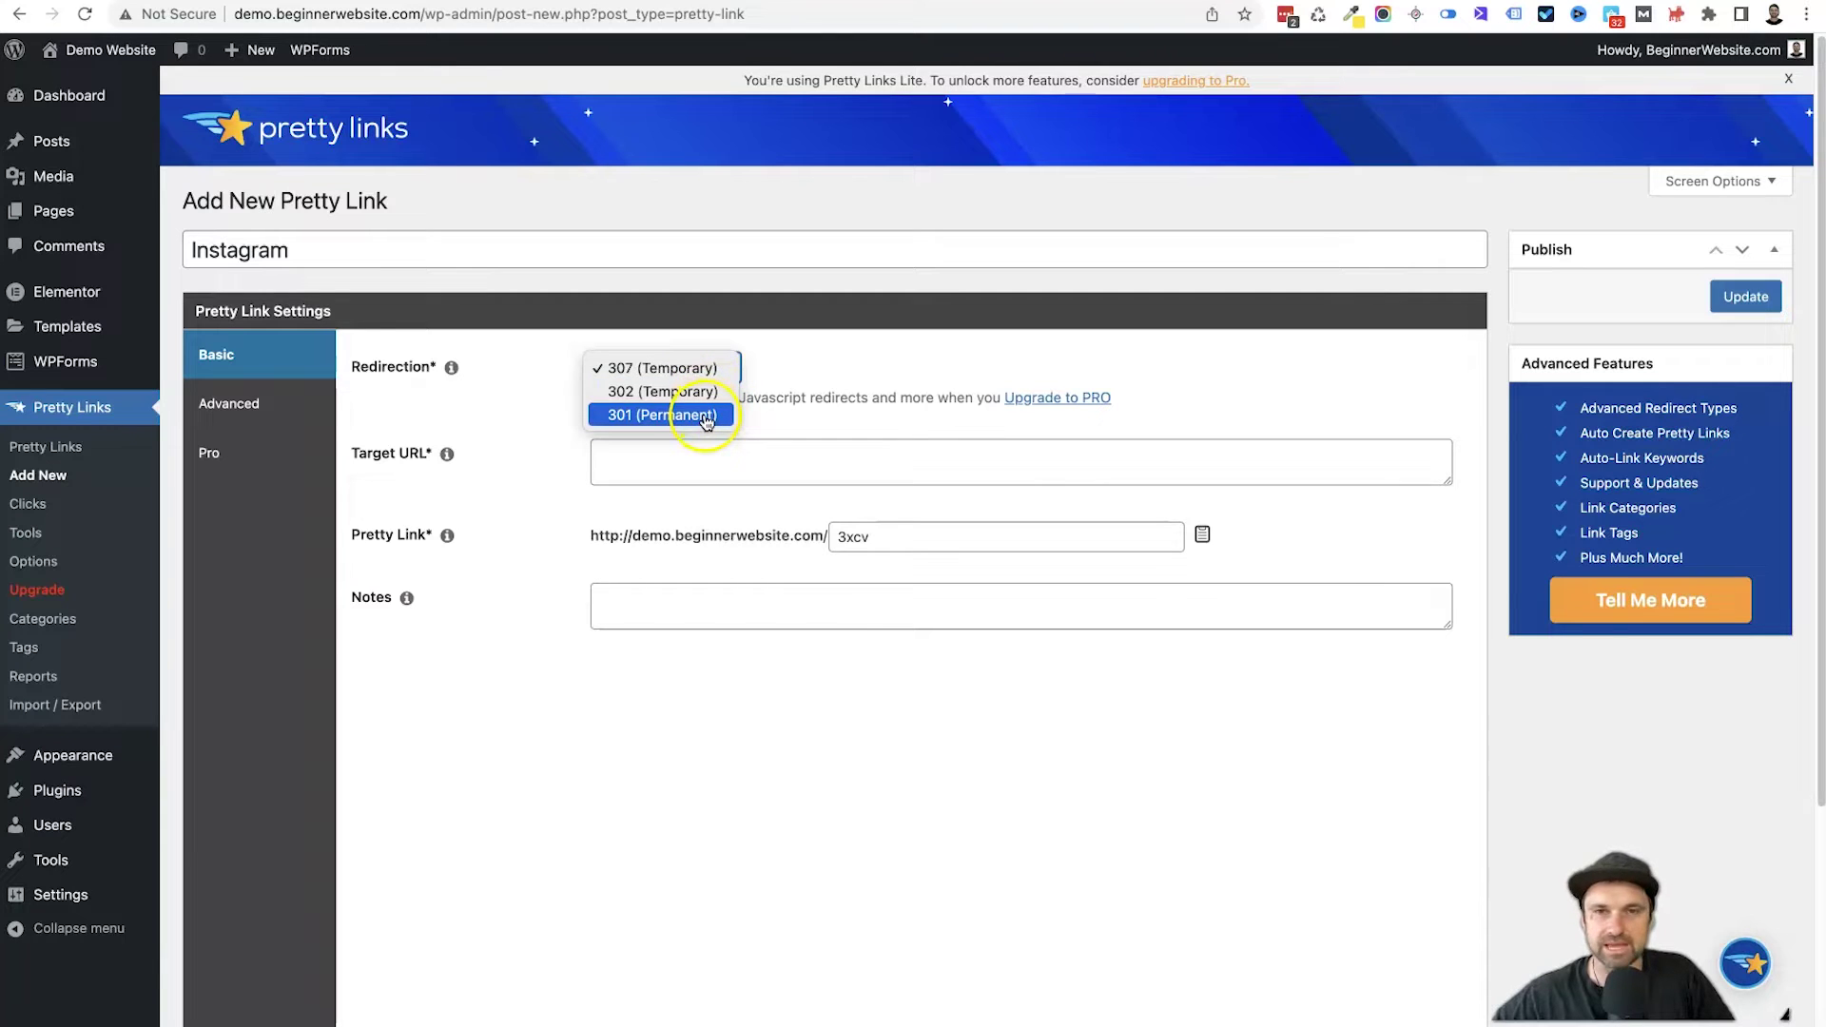
{"action": "left_click", "coordinate": [694, 369]}
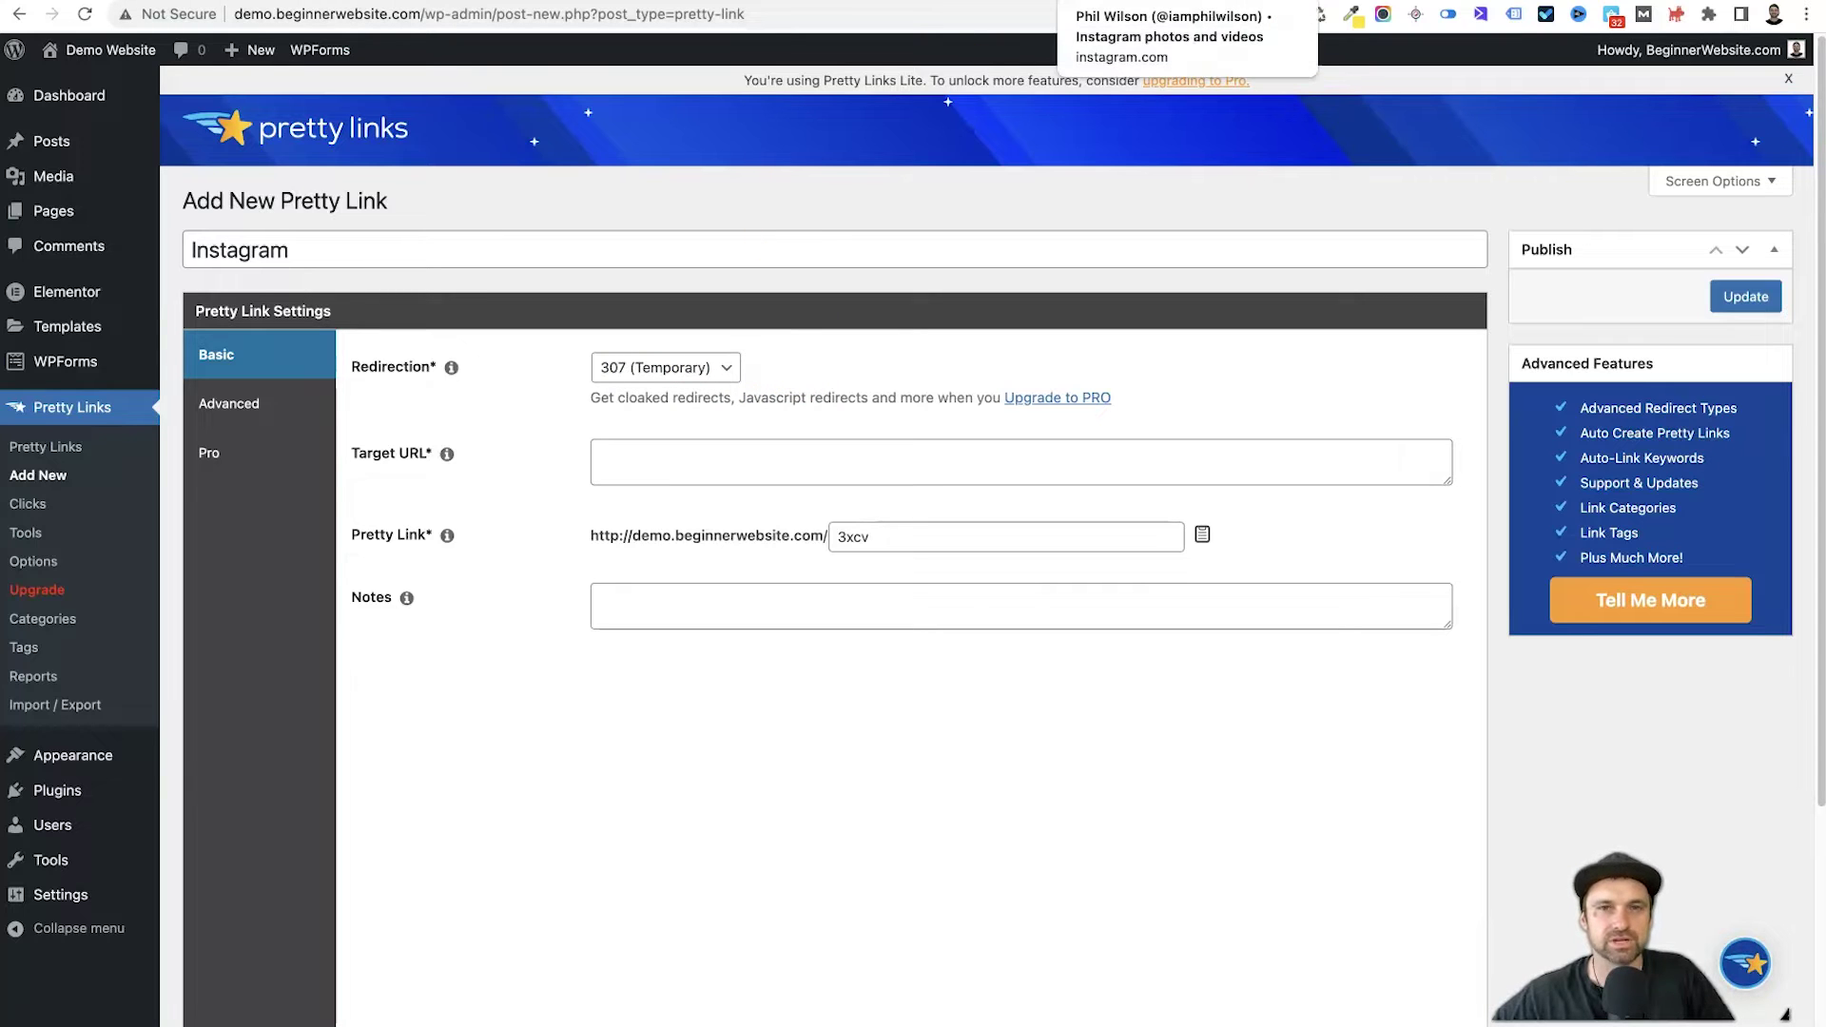
Copy the Instagram profile's URL from the browser address bar
{"action": "left_click", "coordinate": [1189, 2]}
{"action": "left_click", "coordinate": [425, 15]}
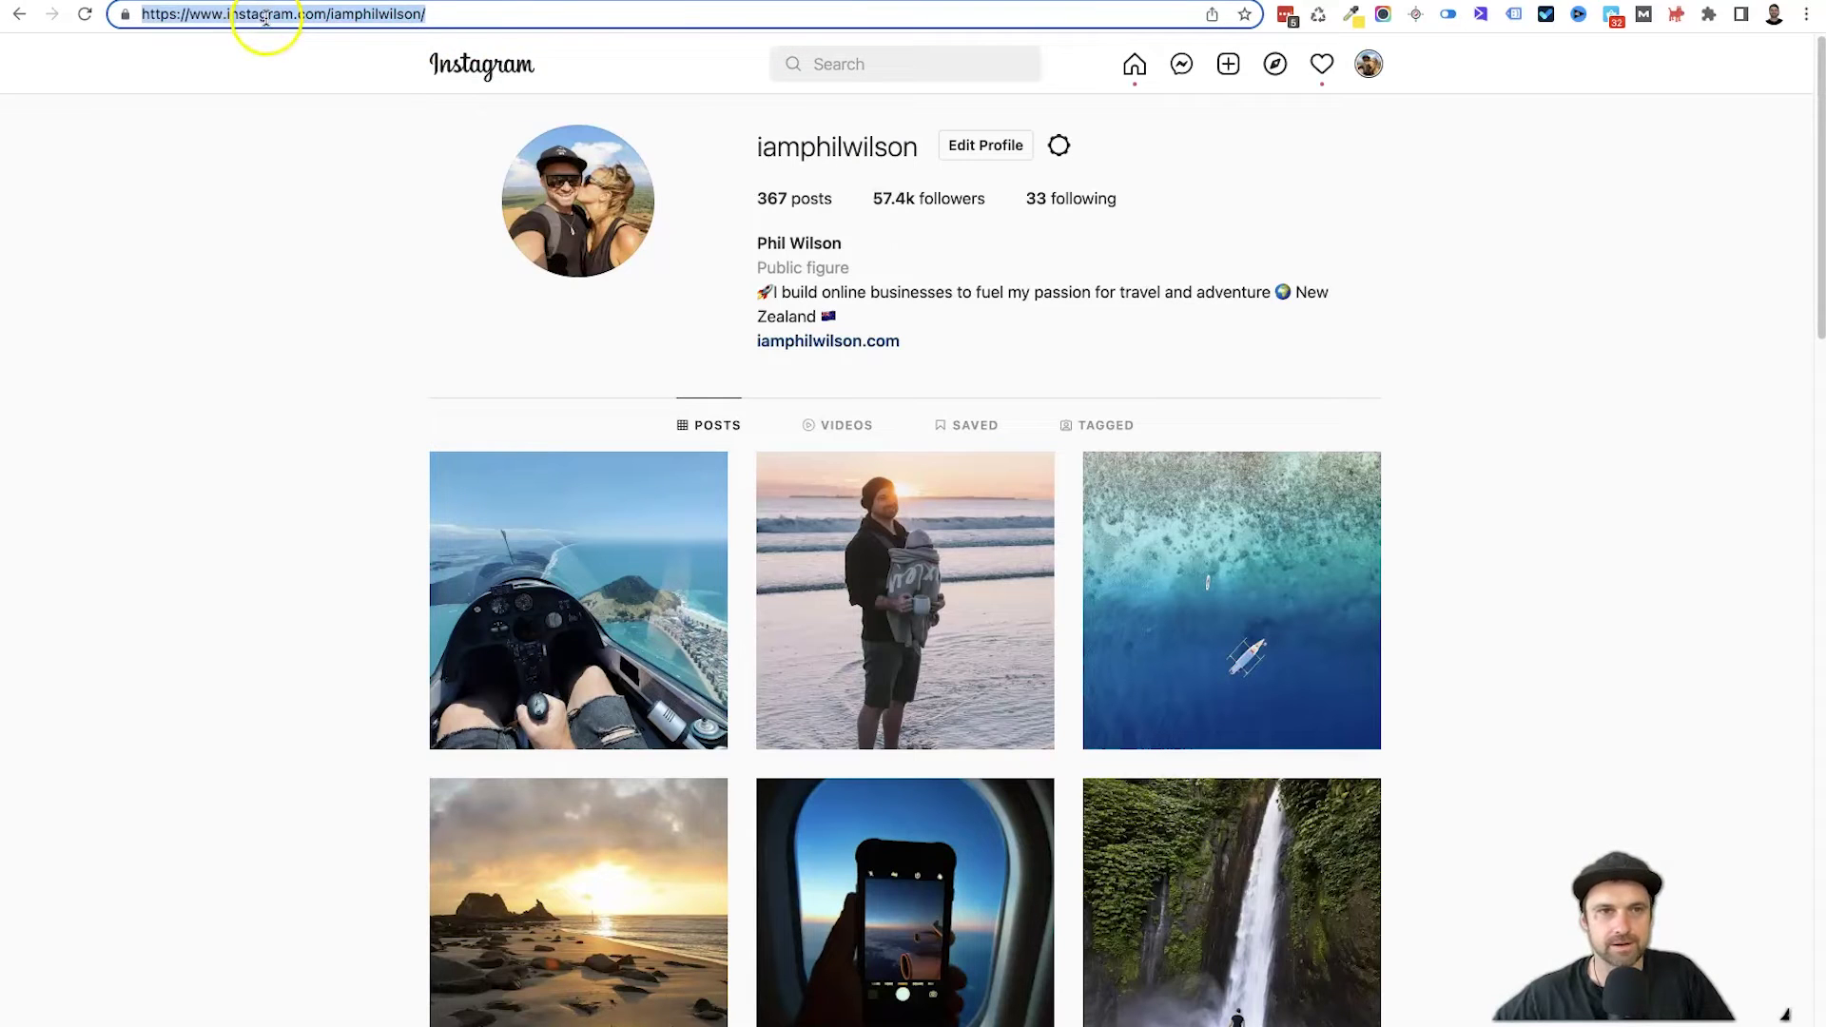
{"action": "right_click", "coordinate": [265, 16]}
{"action": "left_click", "coordinate": [310, 150]}
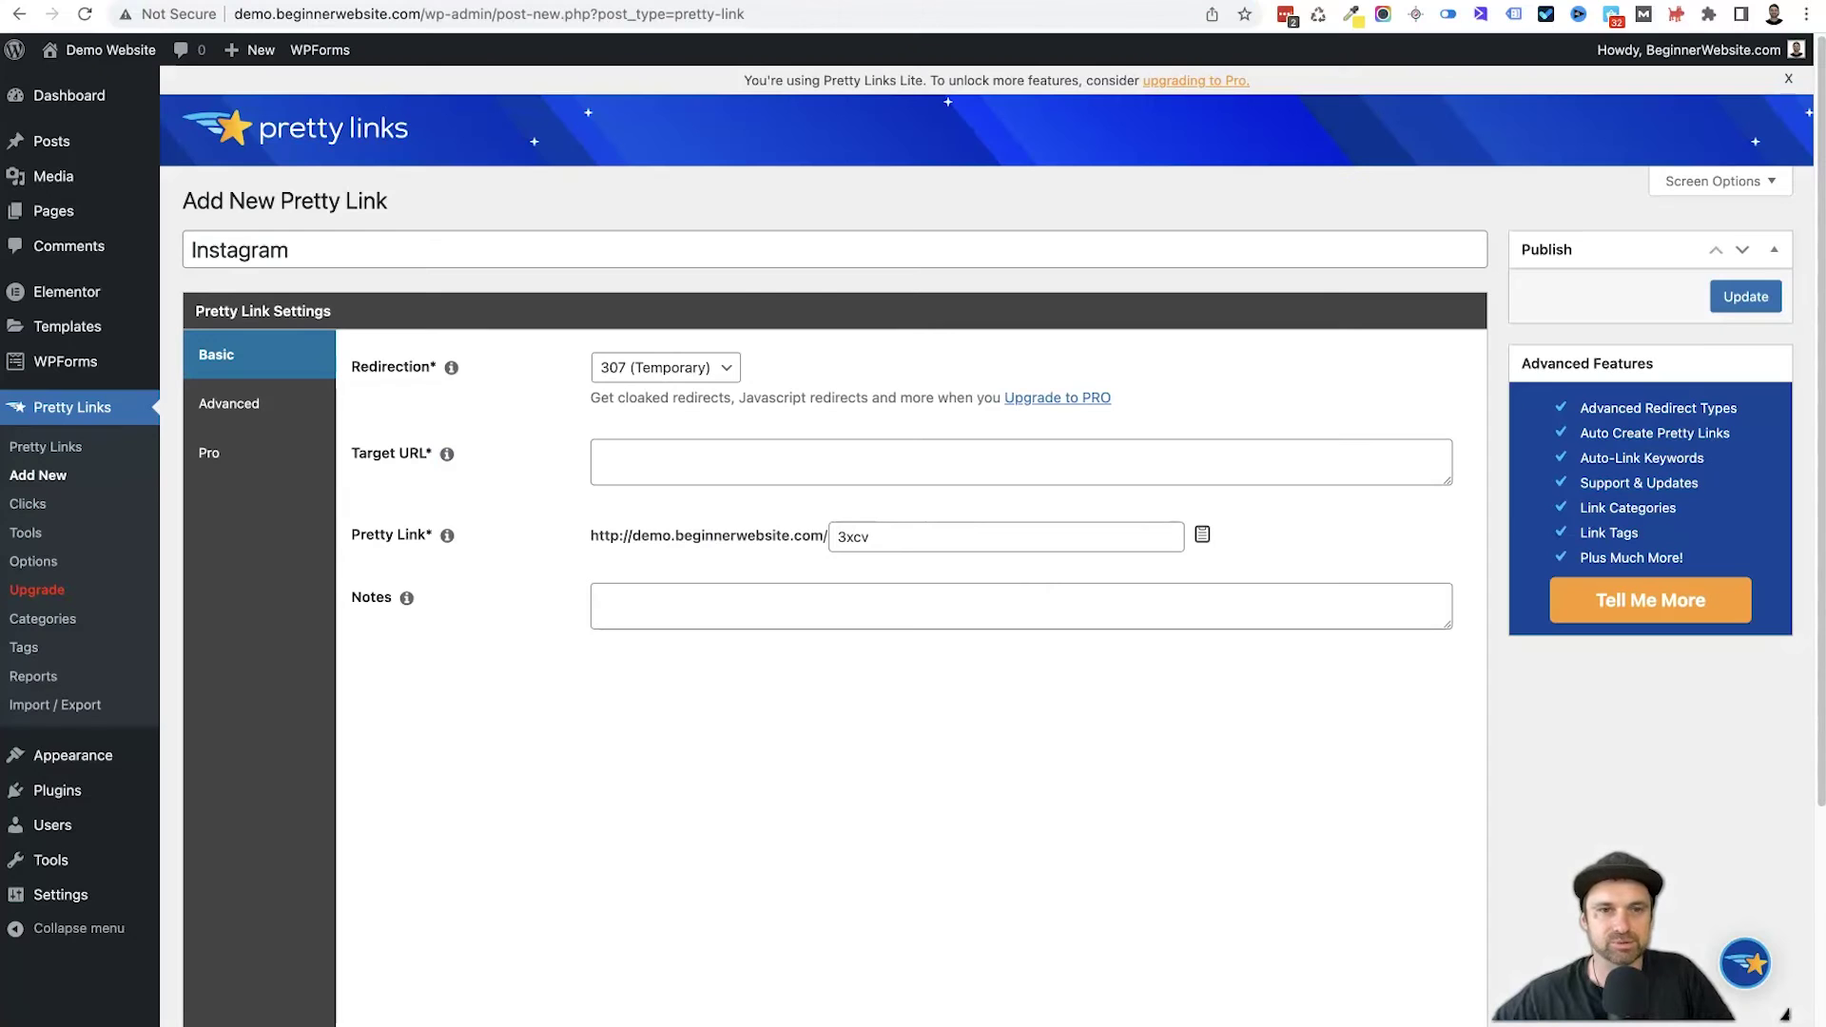
Paste the Instagram profile address as the link's target URL
{"action": "left_click", "coordinate": [639, 465]}
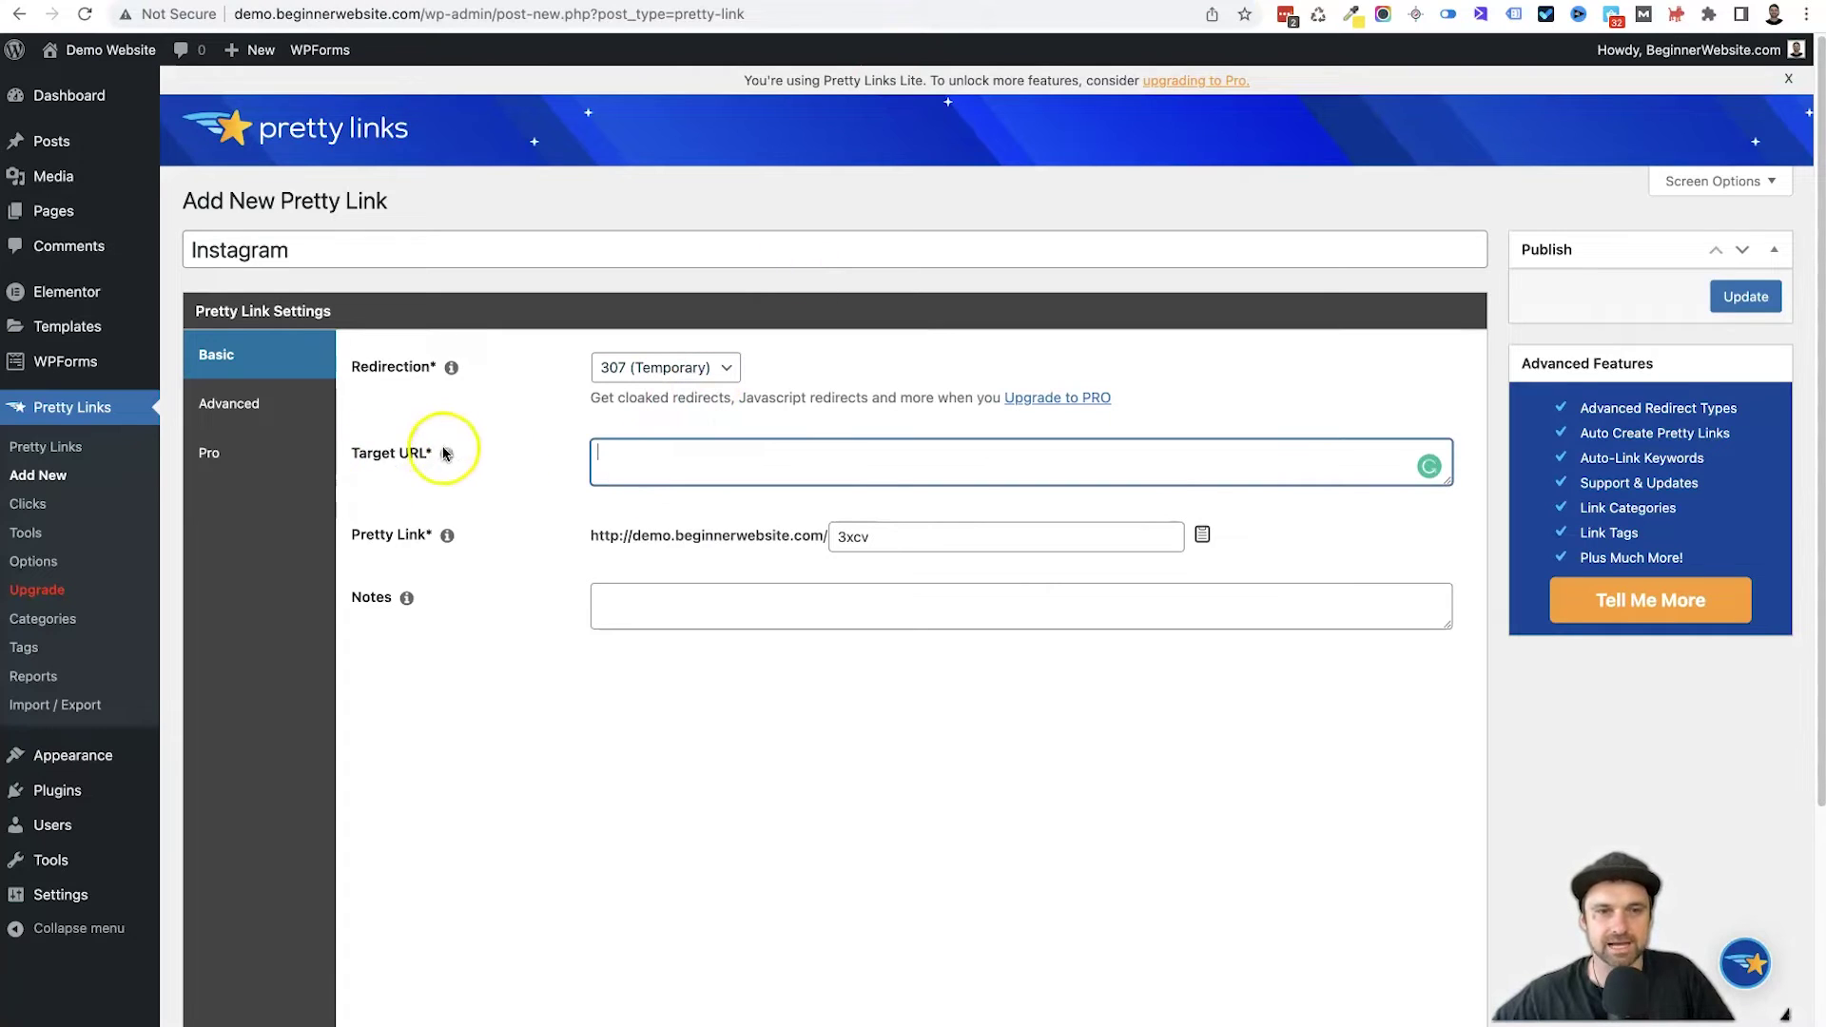
{"action": "right_click", "coordinate": [641, 454]}
{"action": "left_click", "coordinate": [687, 601]}
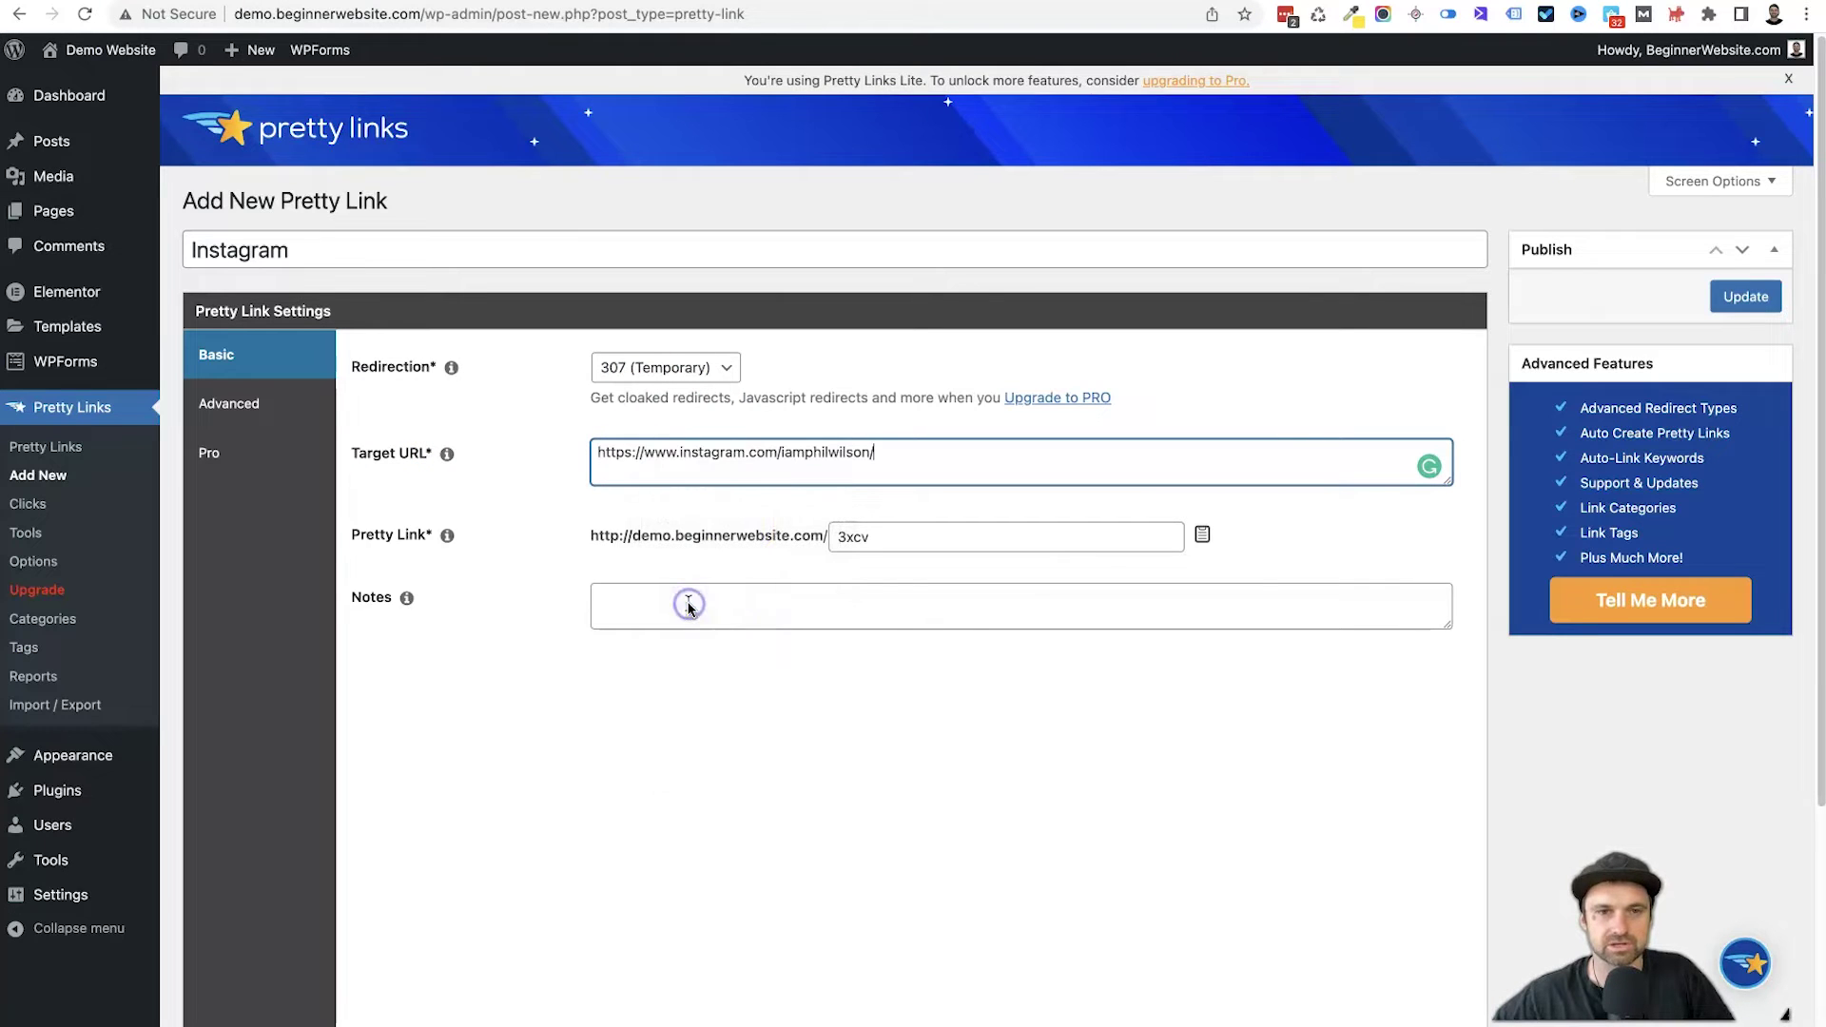
{"action": "left_click", "coordinate": [550, 505]}
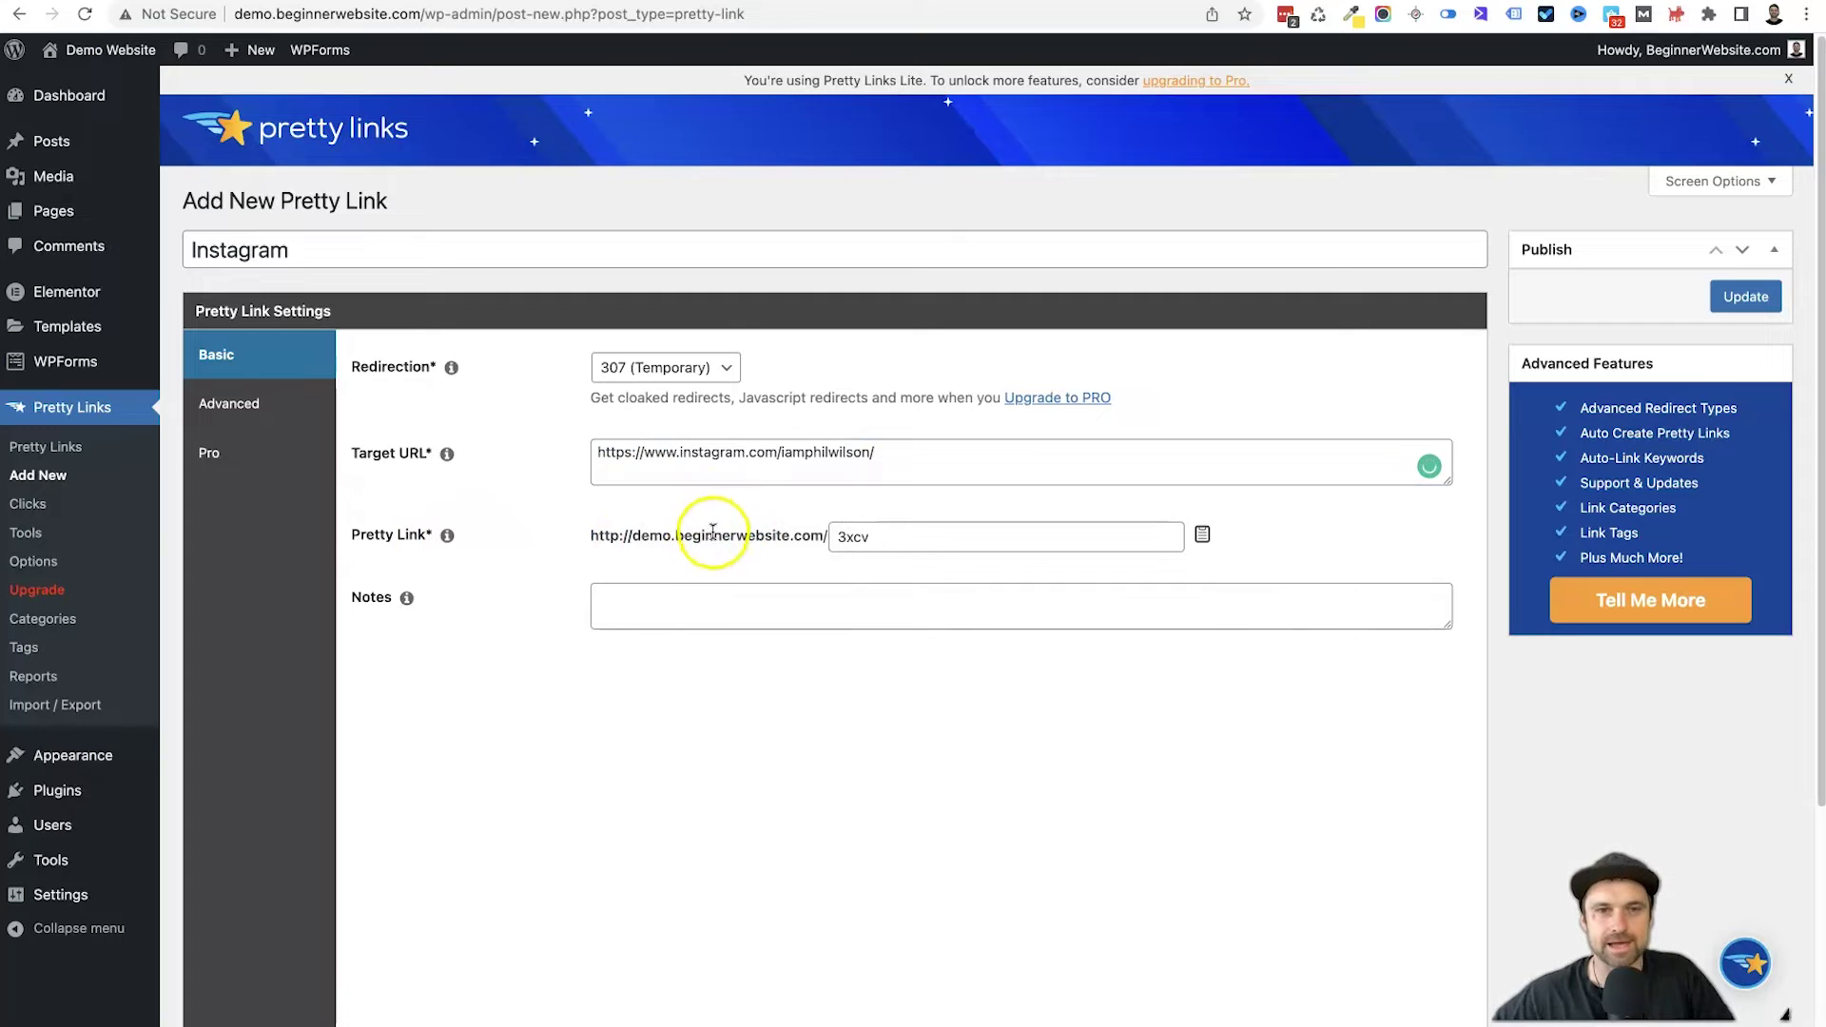
Replace the random slug with 'instagram', add a note, and save the link
{"action": "left_click", "coordinate": [589, 536]}
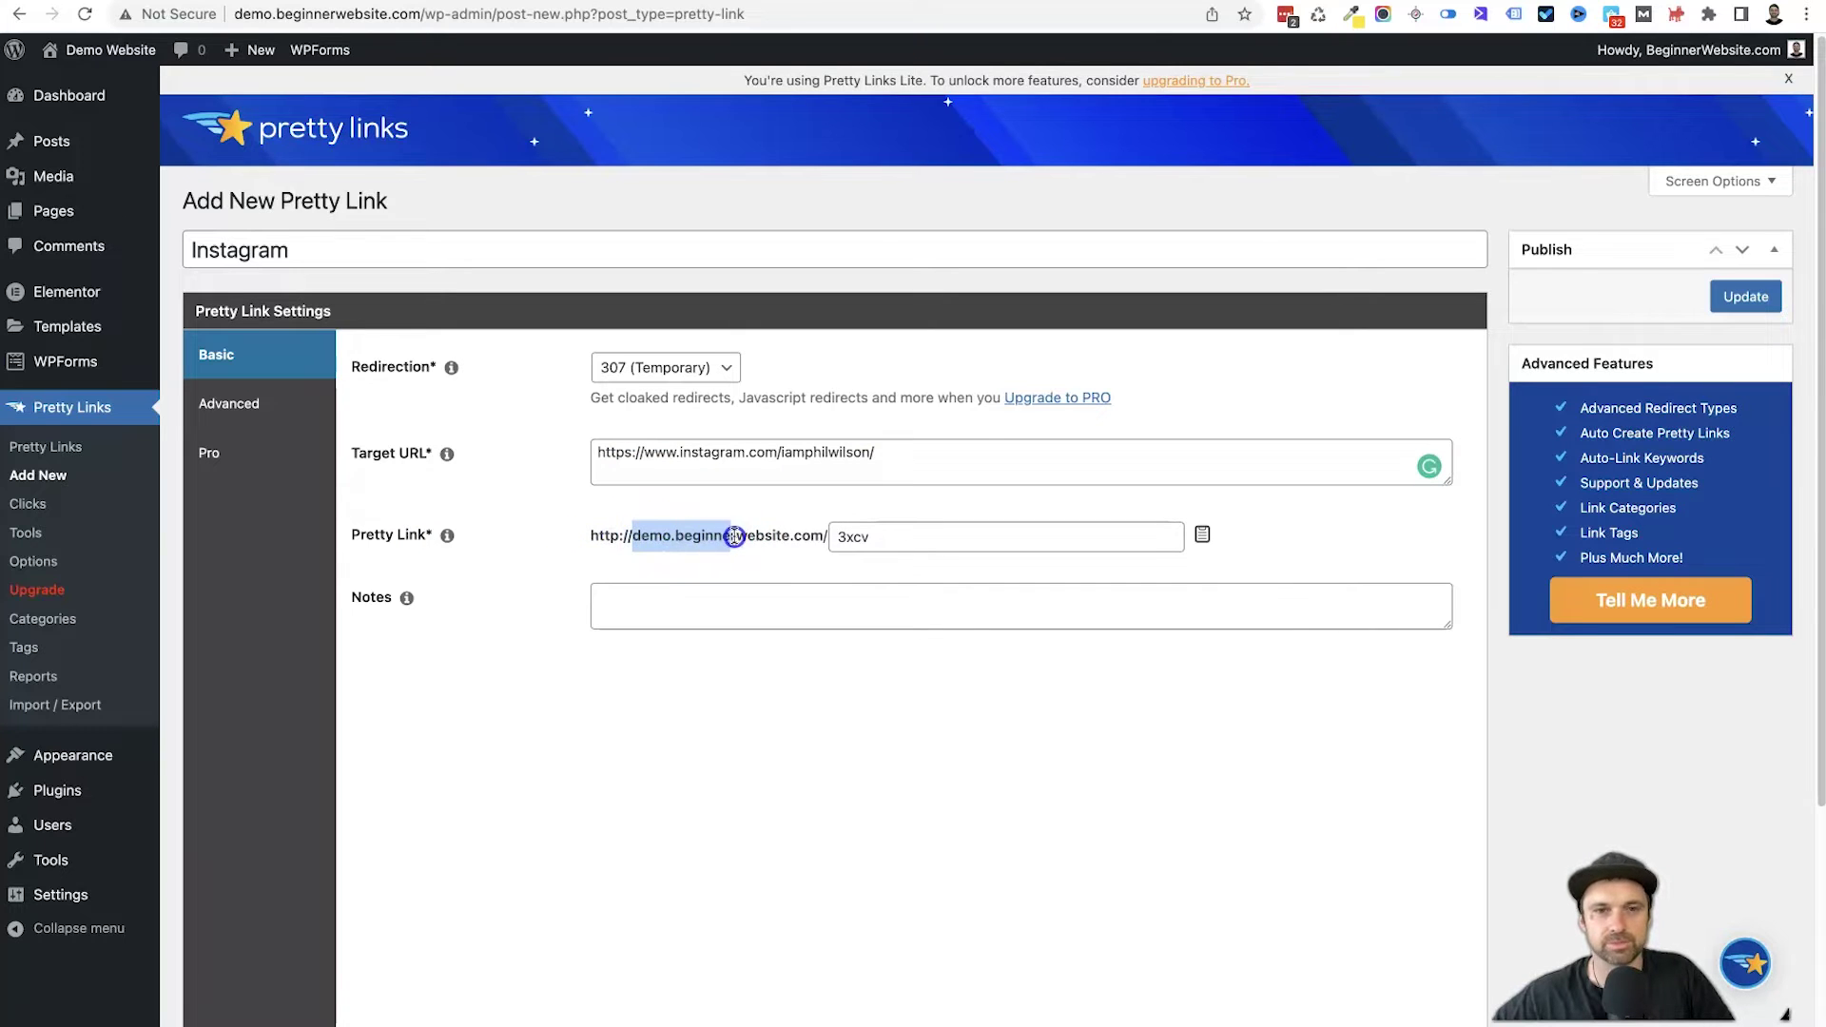
{"action": "left_click_drag", "start_coordinate": [635, 535], "coordinate": [794, 535]}
{"action": "double_click", "coordinate": [854, 536]}
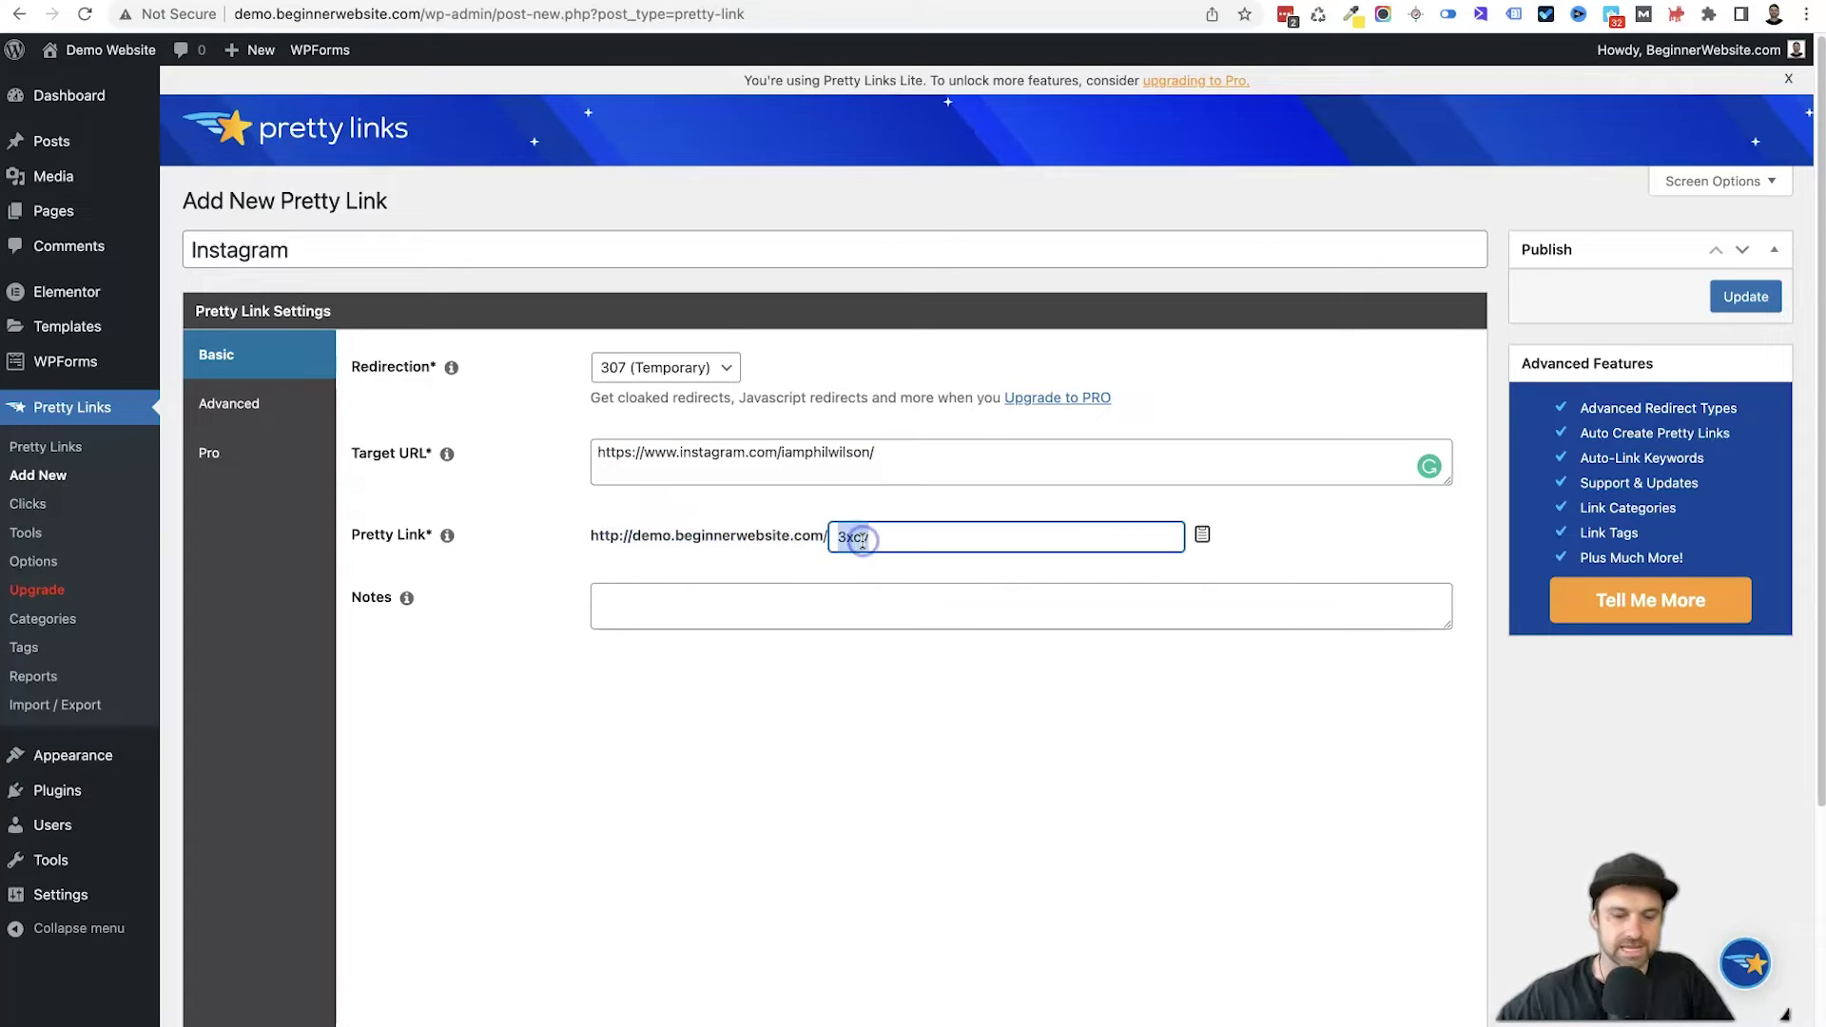
{"action": "type", "text": "instagra"}
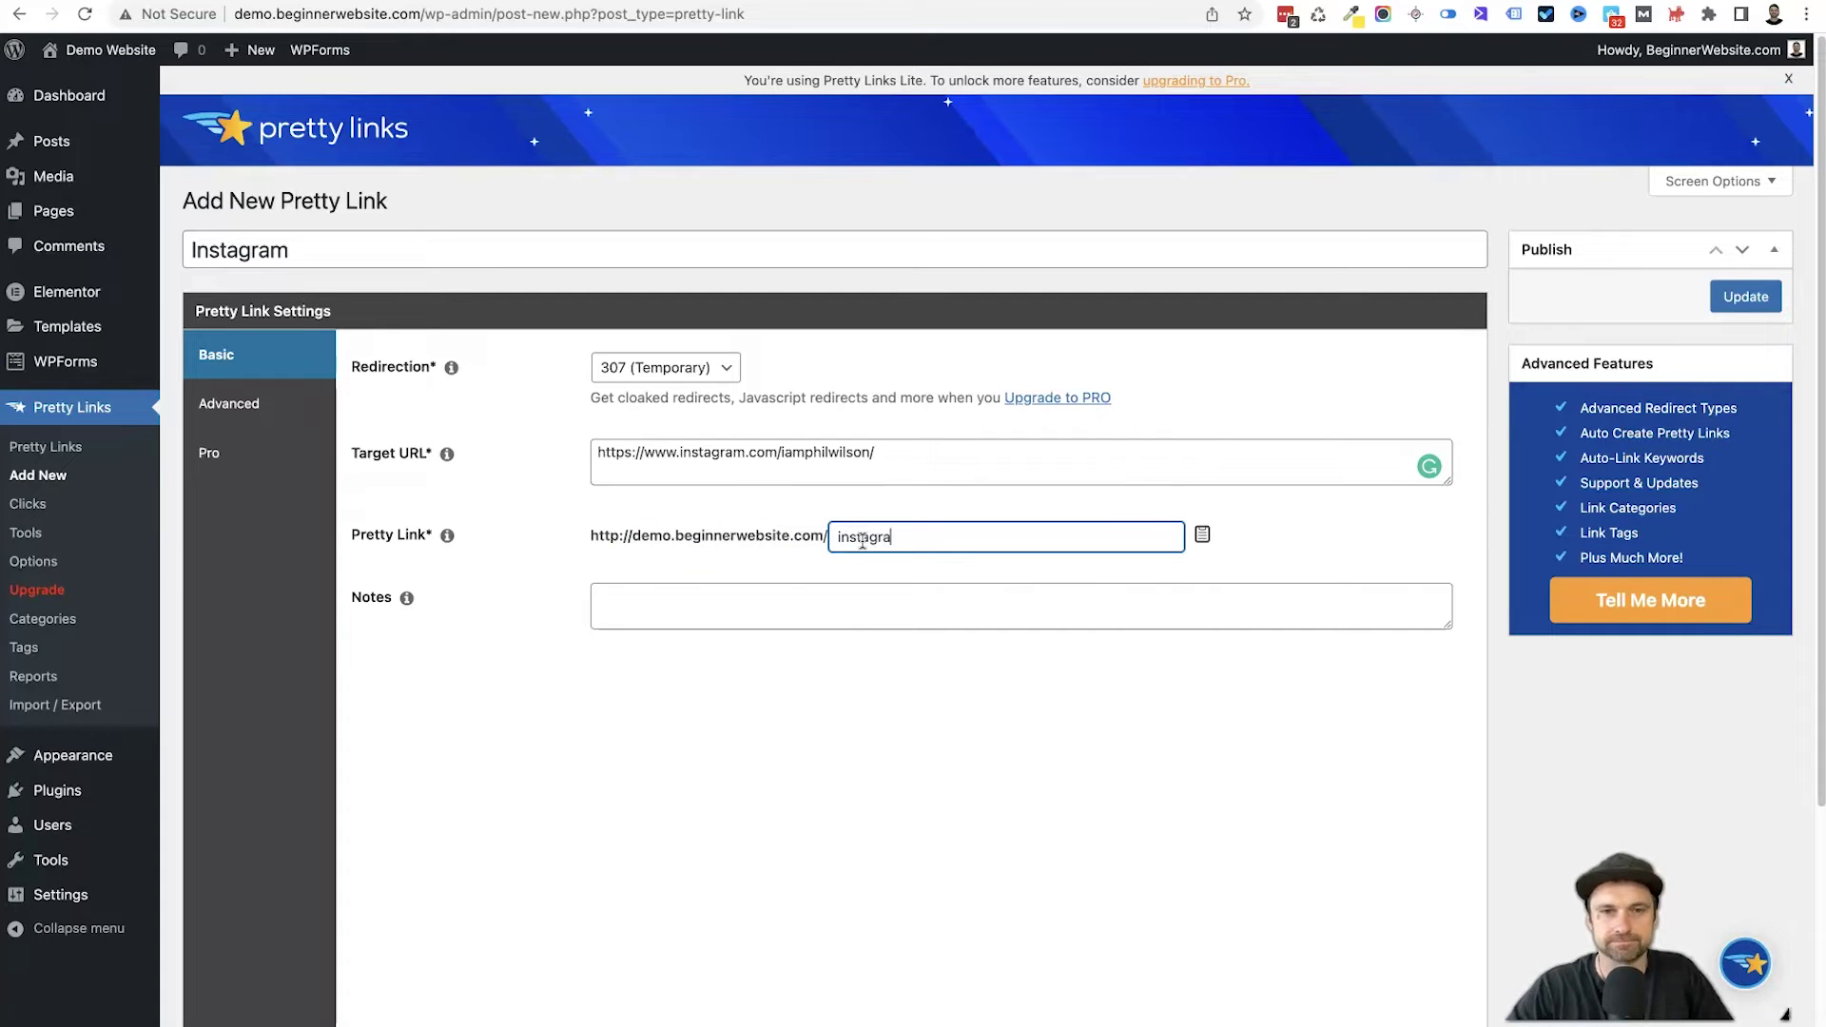
{"action": "type", "text": "m"}
{"action": "left_click", "coordinate": [768, 615]}
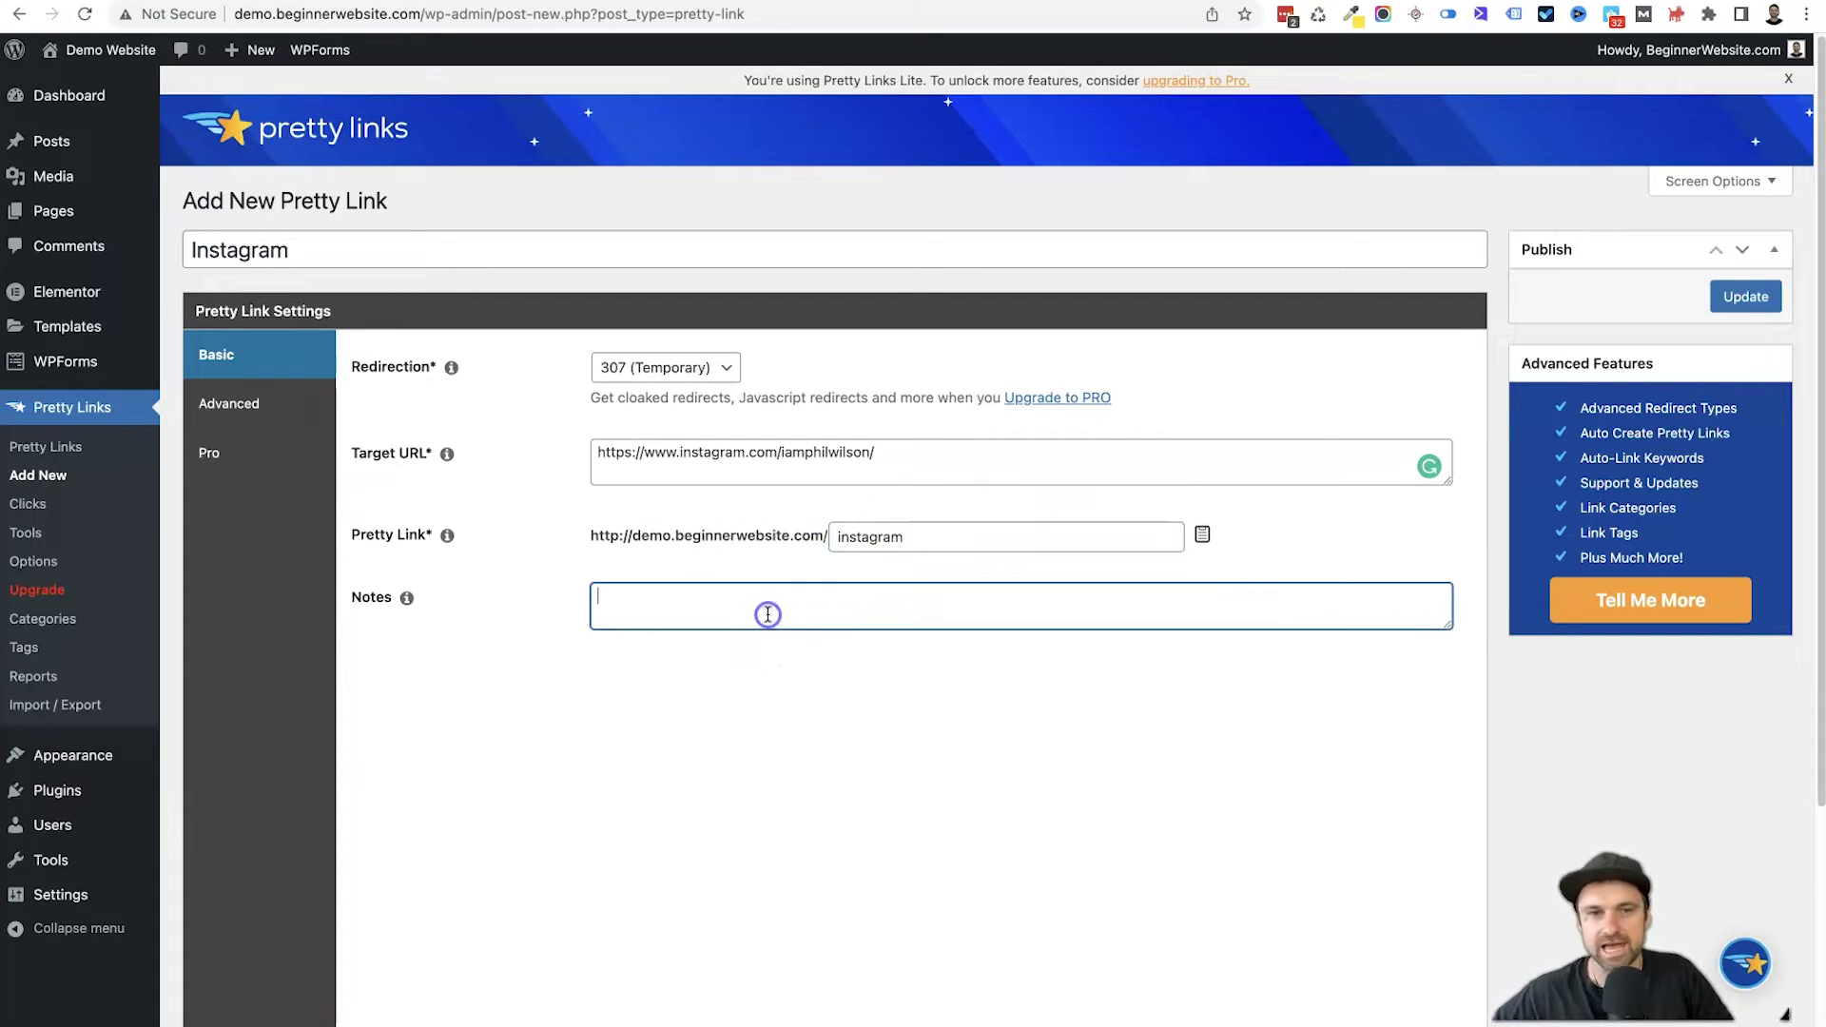
{"action": "type", "text": "Phil instagram"}
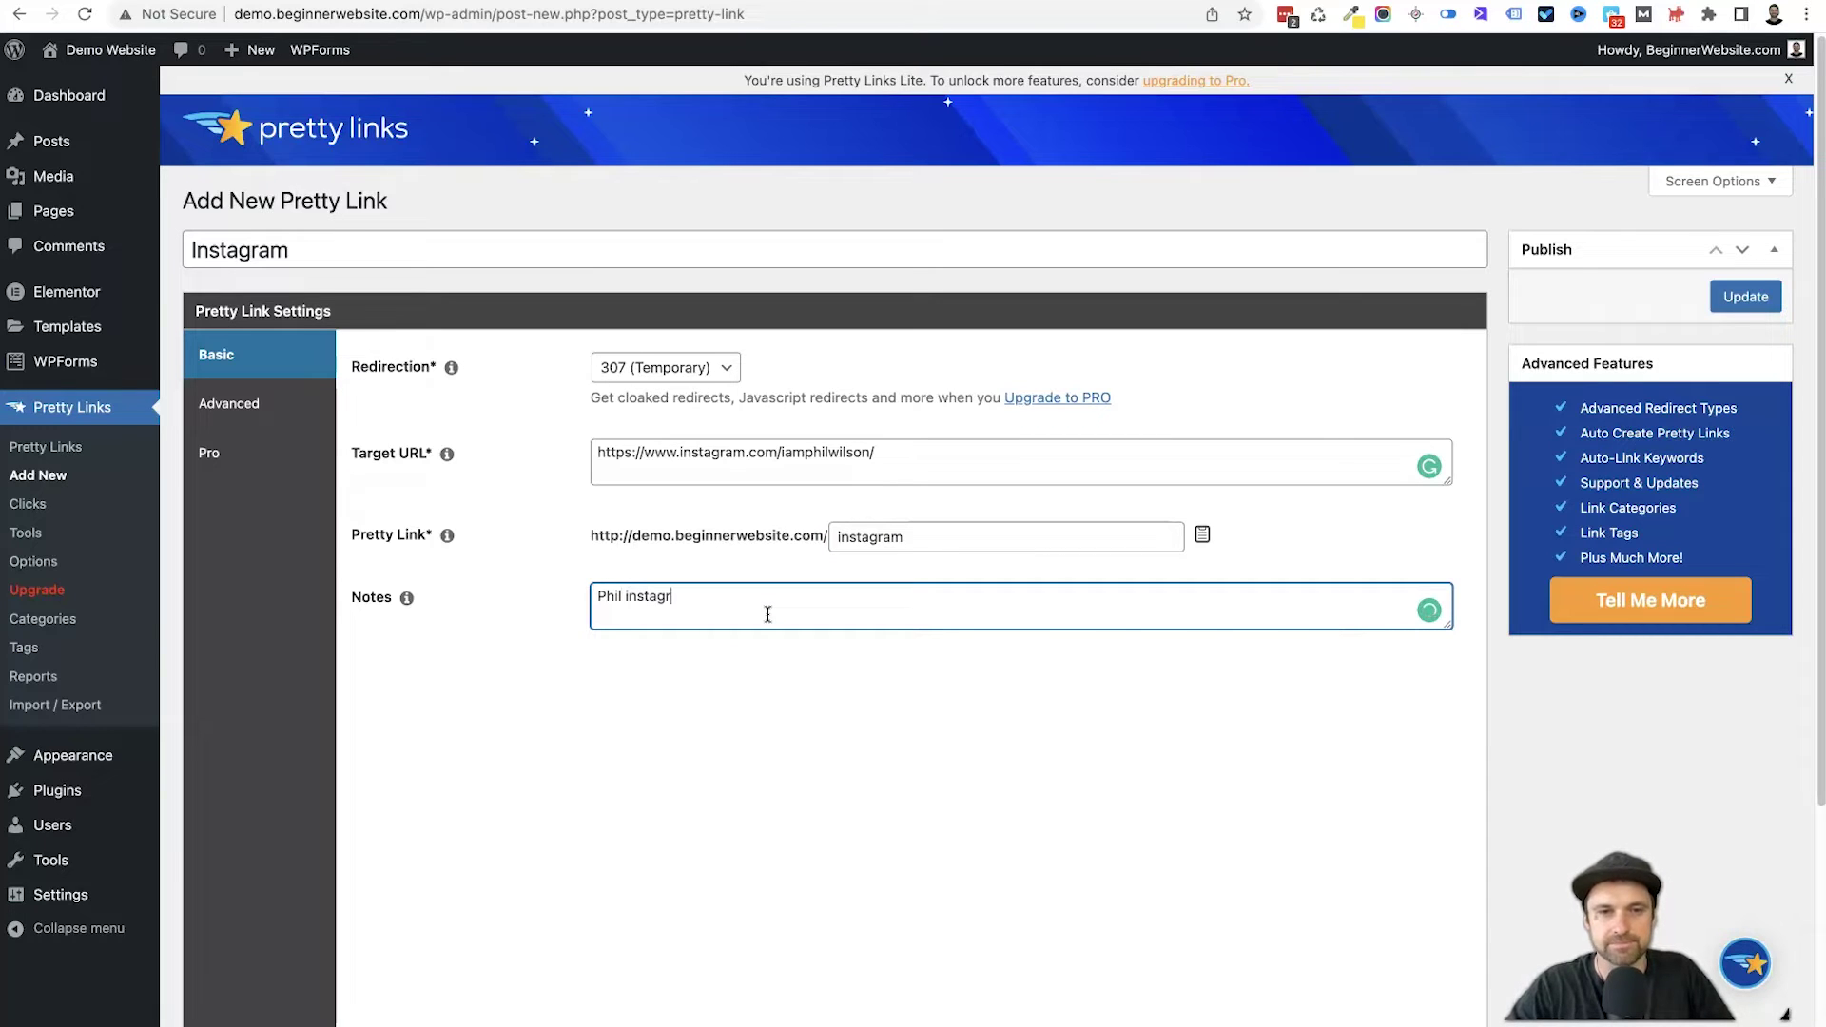
{"action": "left_click", "coordinate": [1747, 298]}
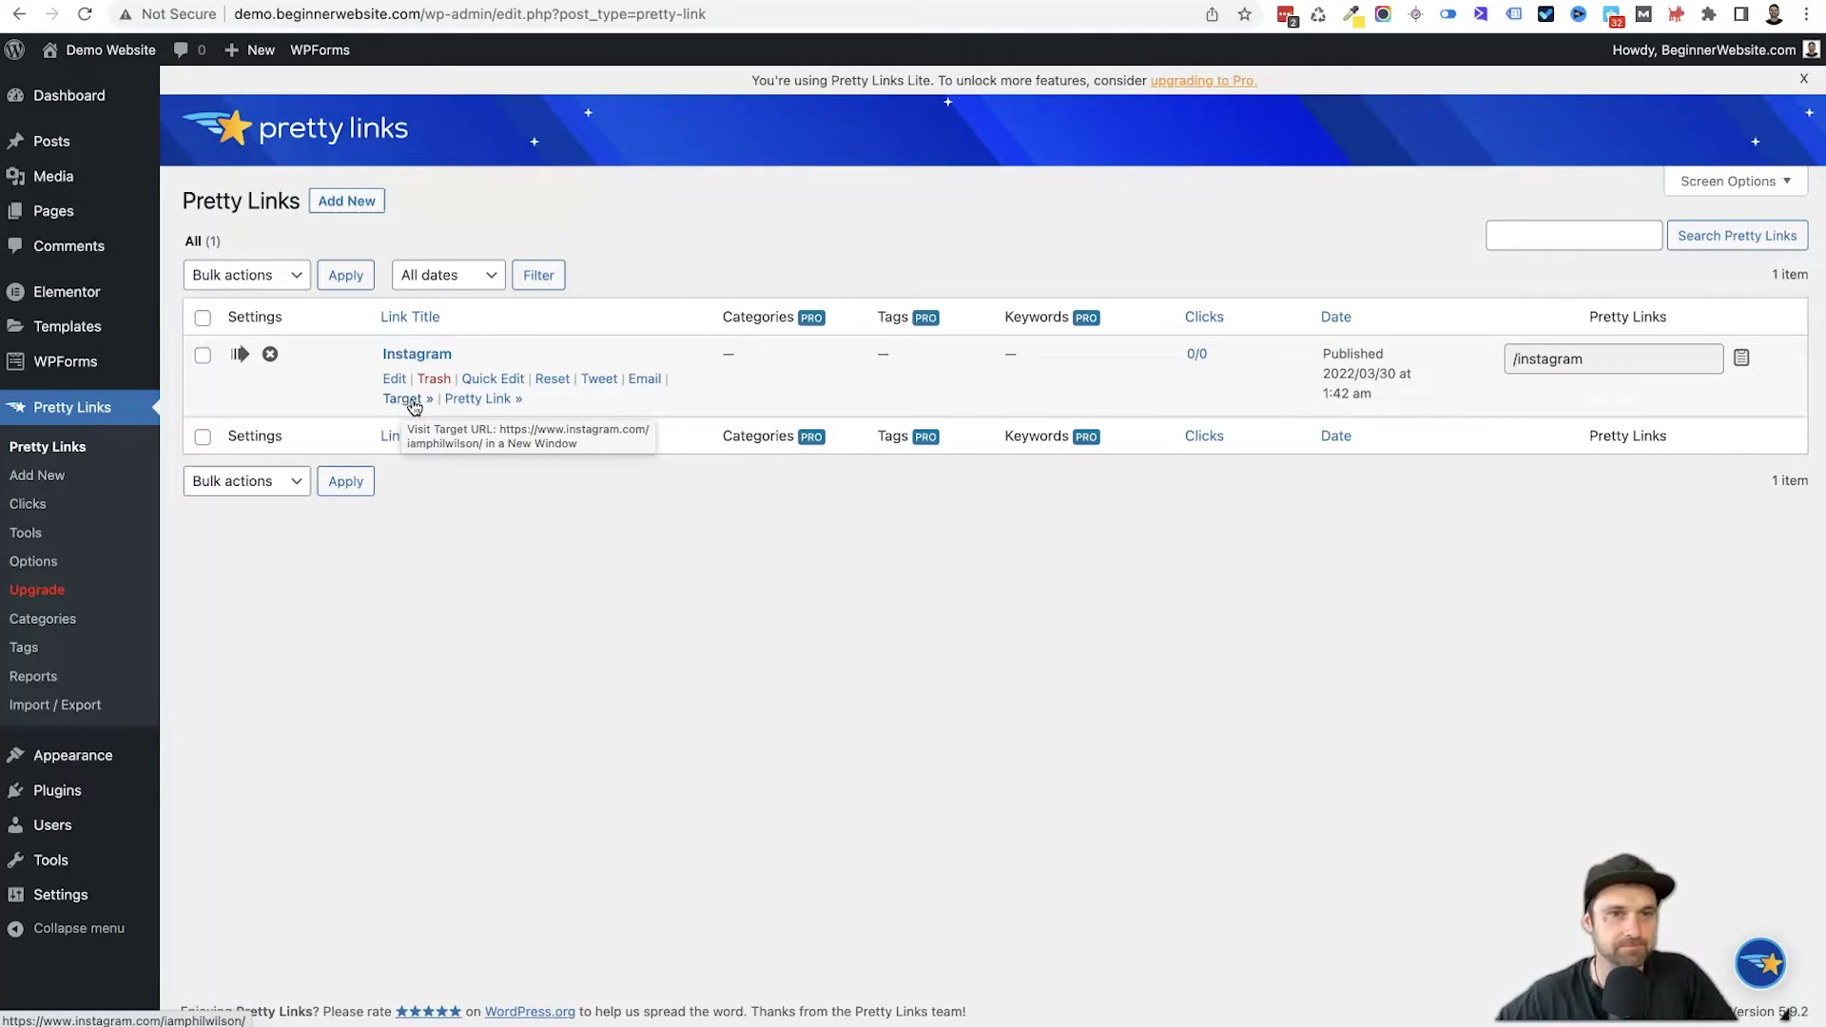
Bring up the link options for the Instagram pretty link's short address in the list
{"action": "left_click", "coordinate": [496, 403]}
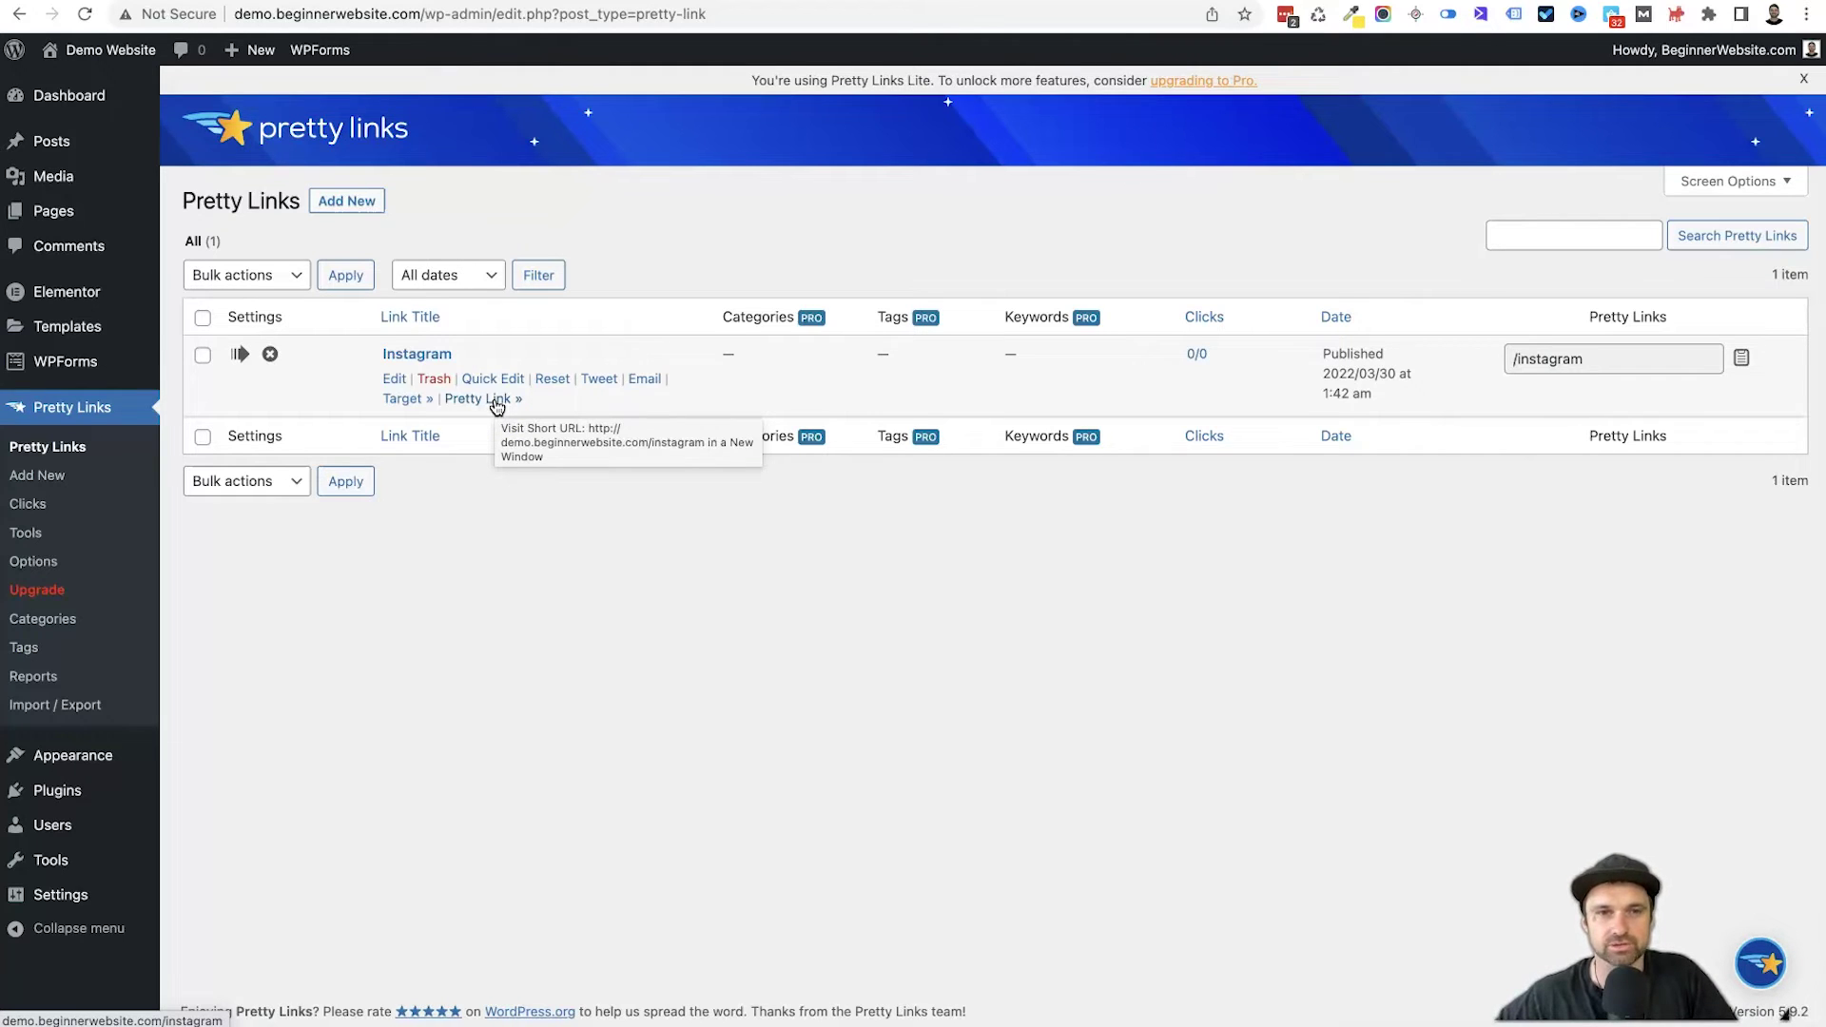
{"action": "right_click", "coordinate": [495, 407]}
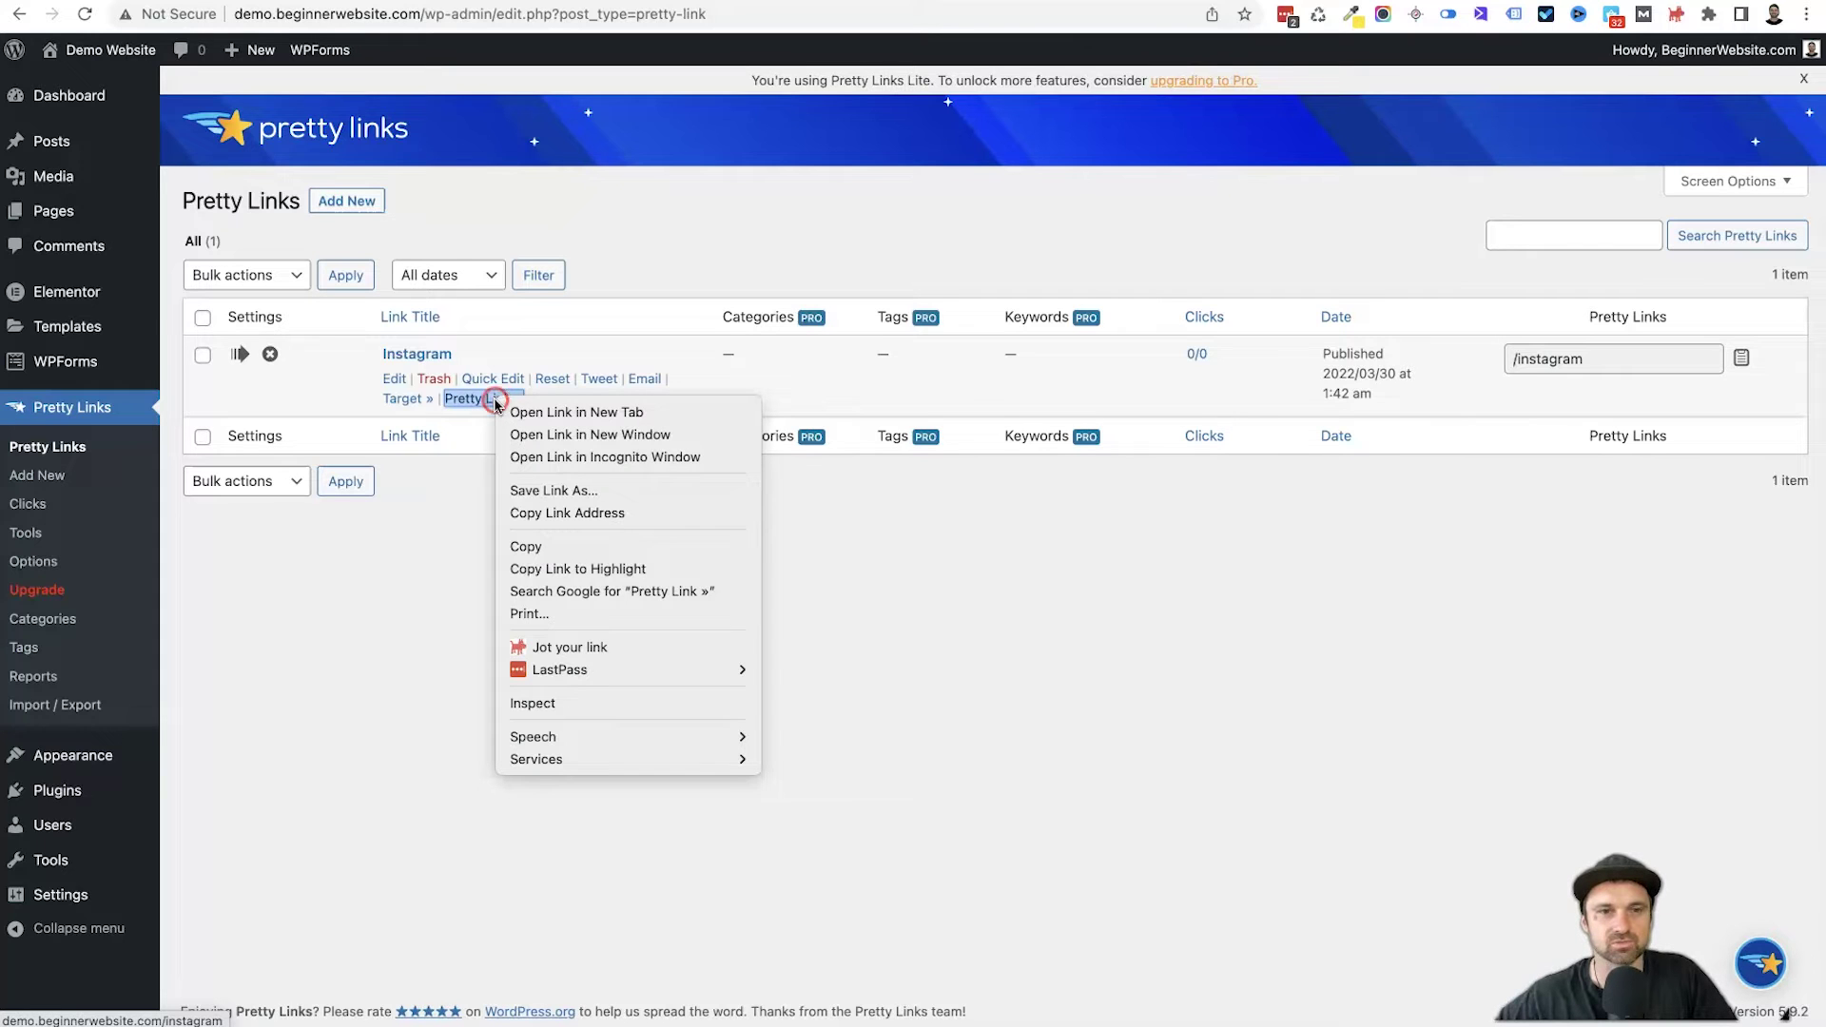
Copy the /instagram short link and load it in Chrome to test the redirect
{"action": "left_click", "coordinate": [565, 514]}
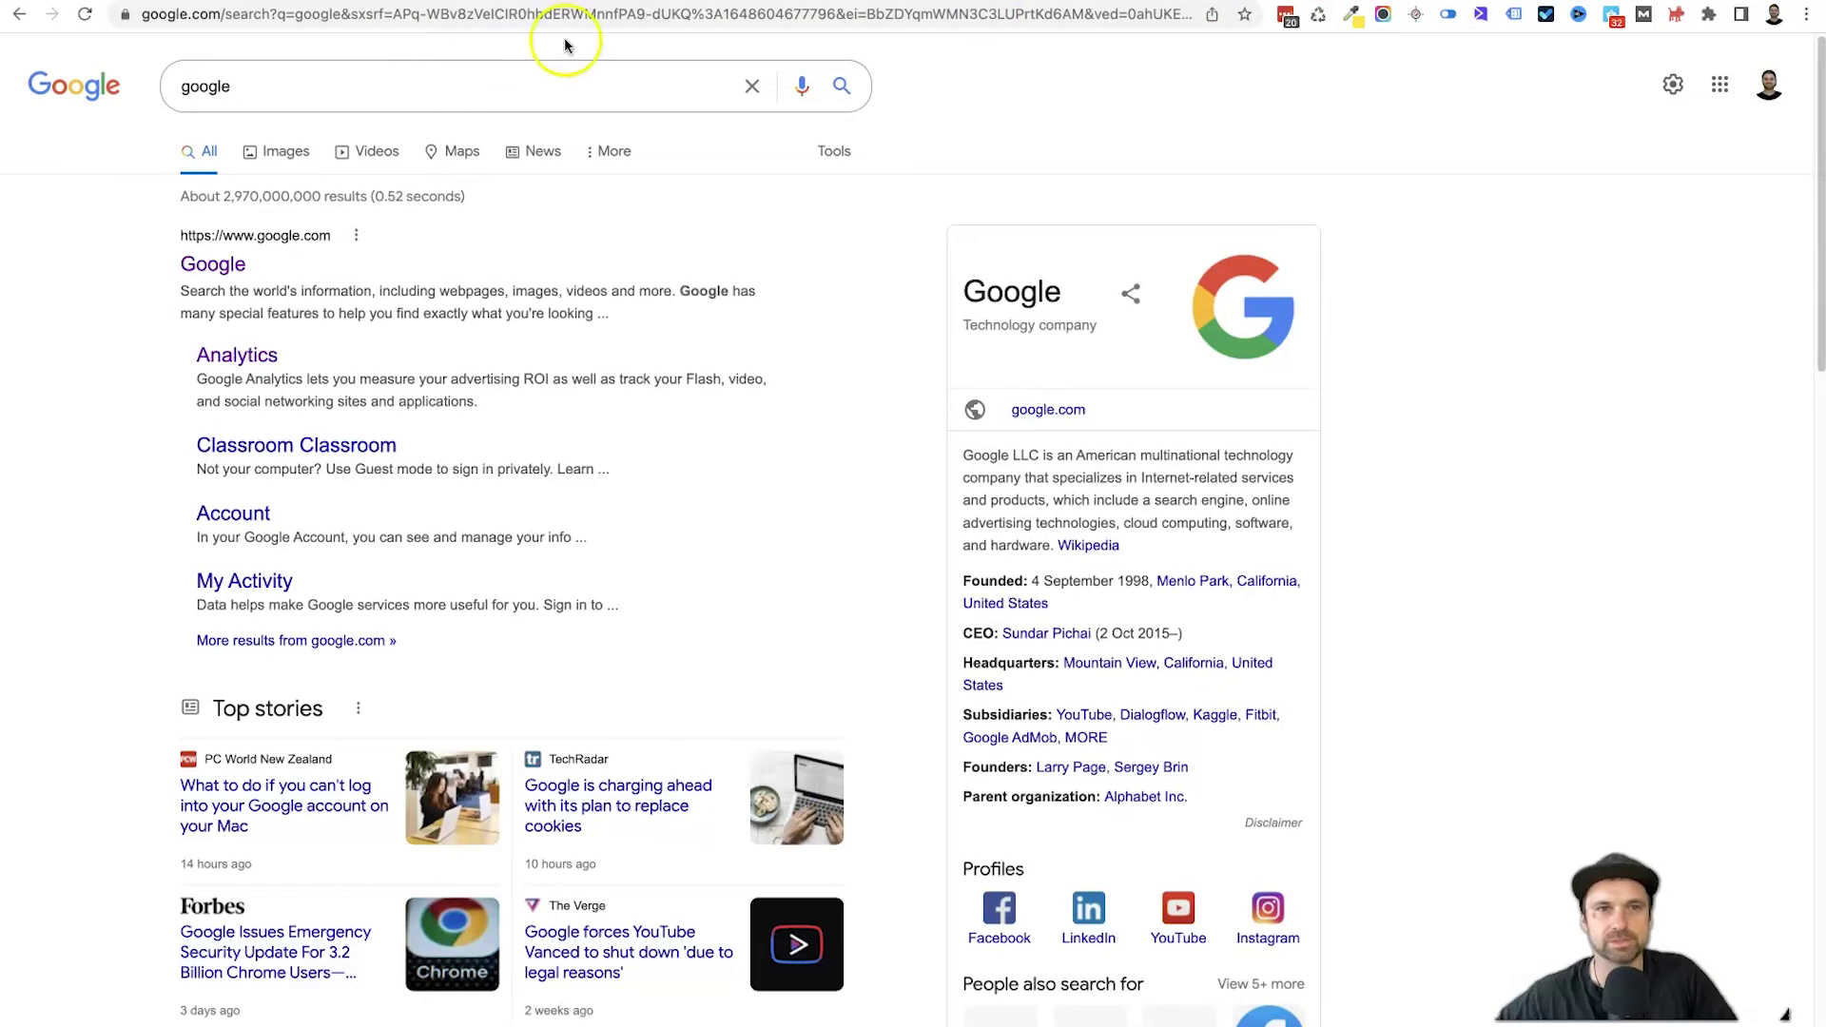
{"action": "left_click", "coordinate": [391, 12]}
{"action": "key", "text": "ctrl+v"}
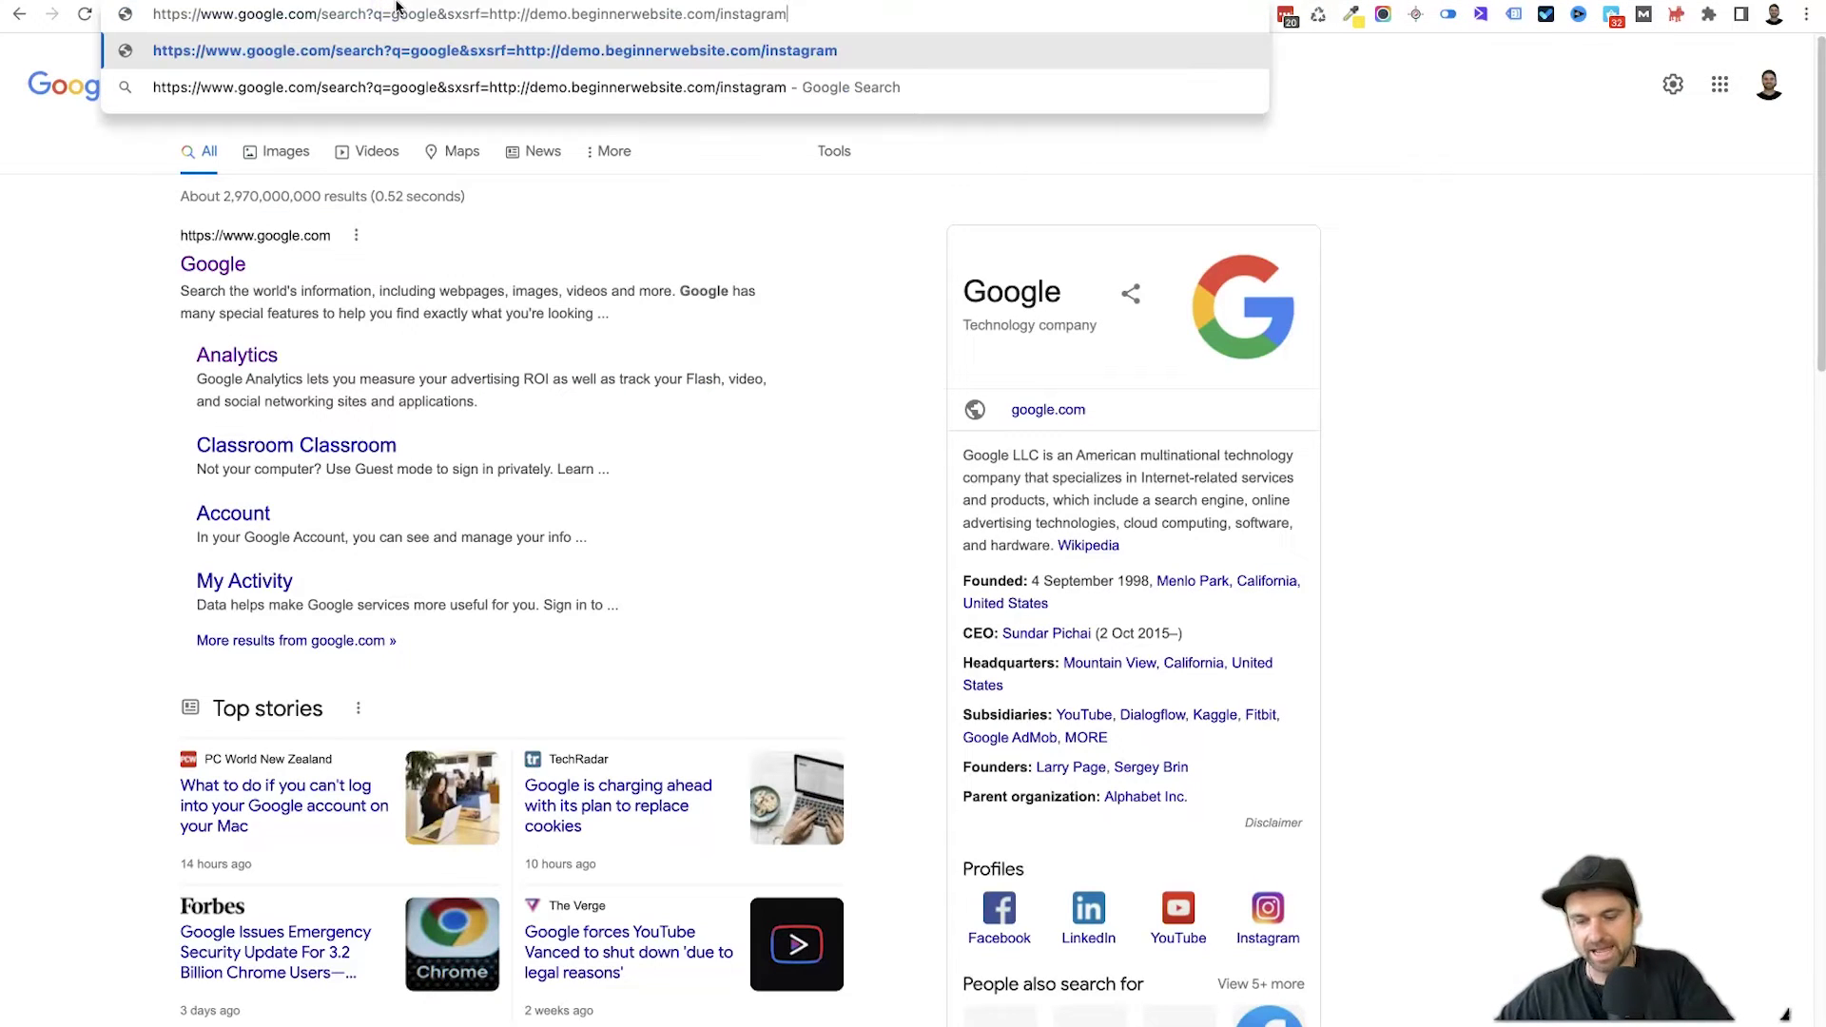
{"action": "left_click", "coordinate": [491, 13]}
{"action": "key", "text": "shift+Home"}
{"action": "key", "text": "BackSpace"}
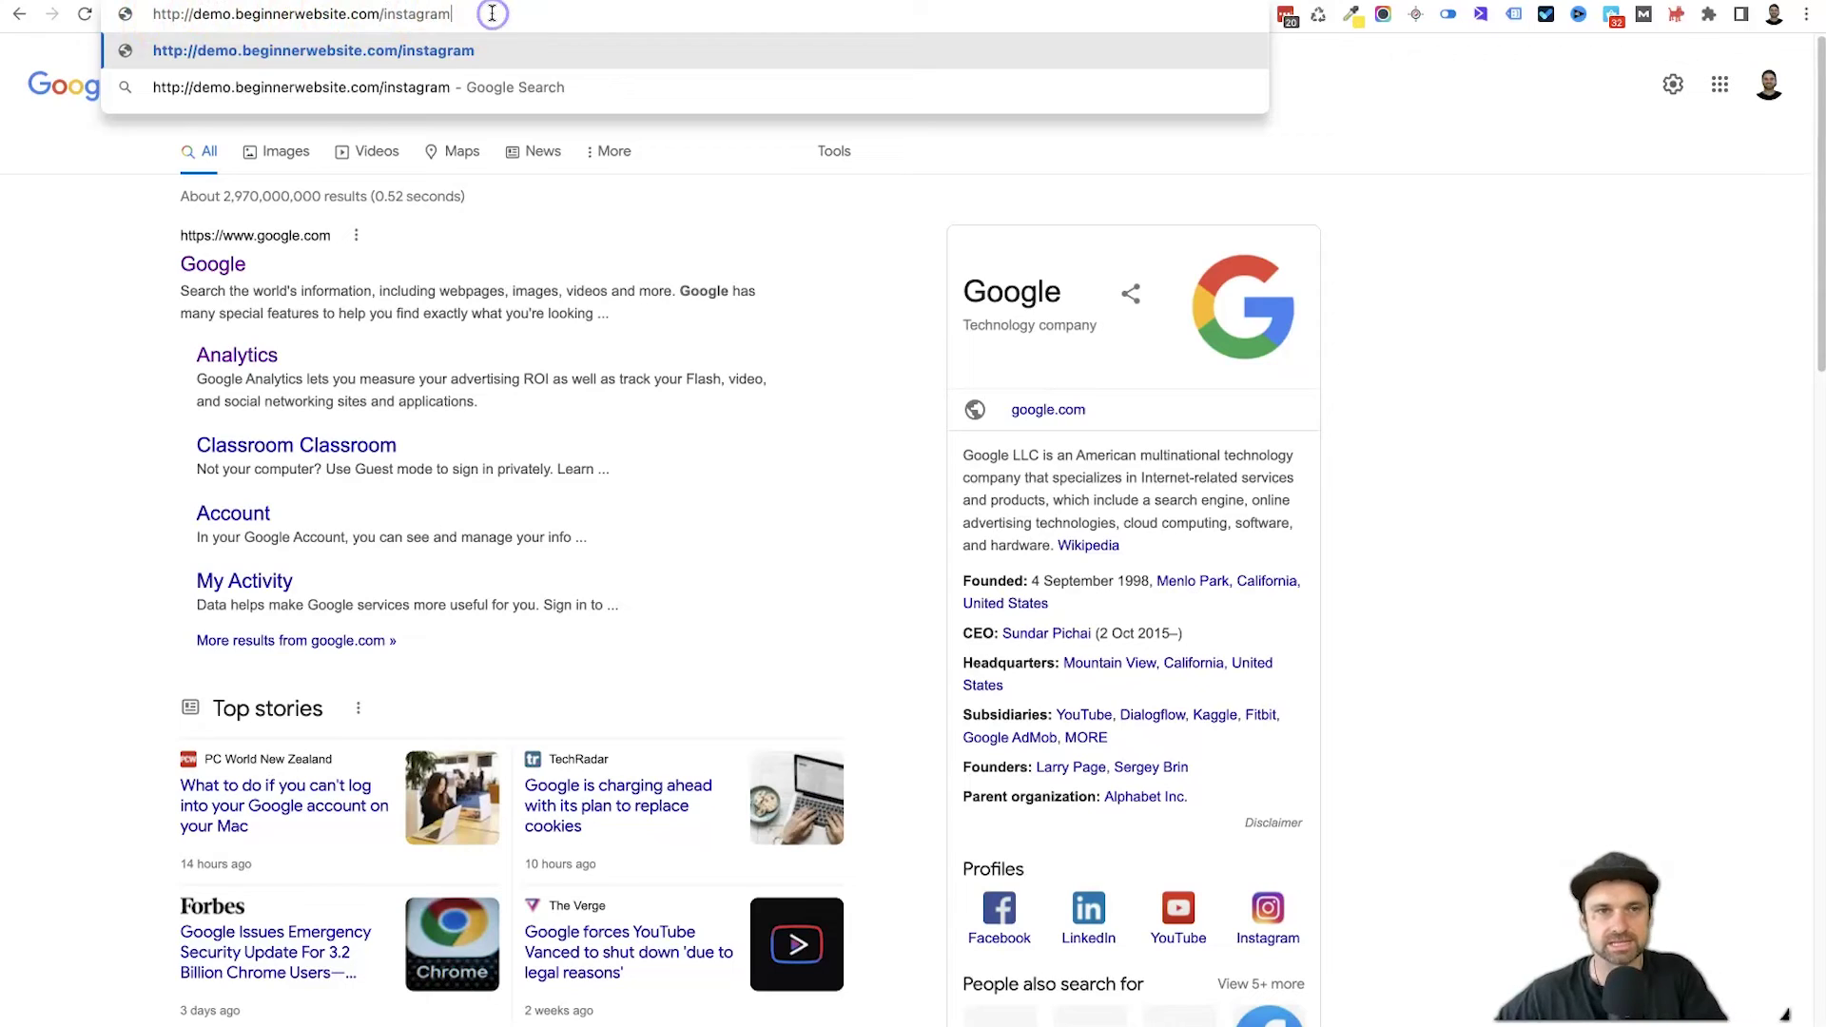
{"action": "left_click", "coordinate": [481, 50]}
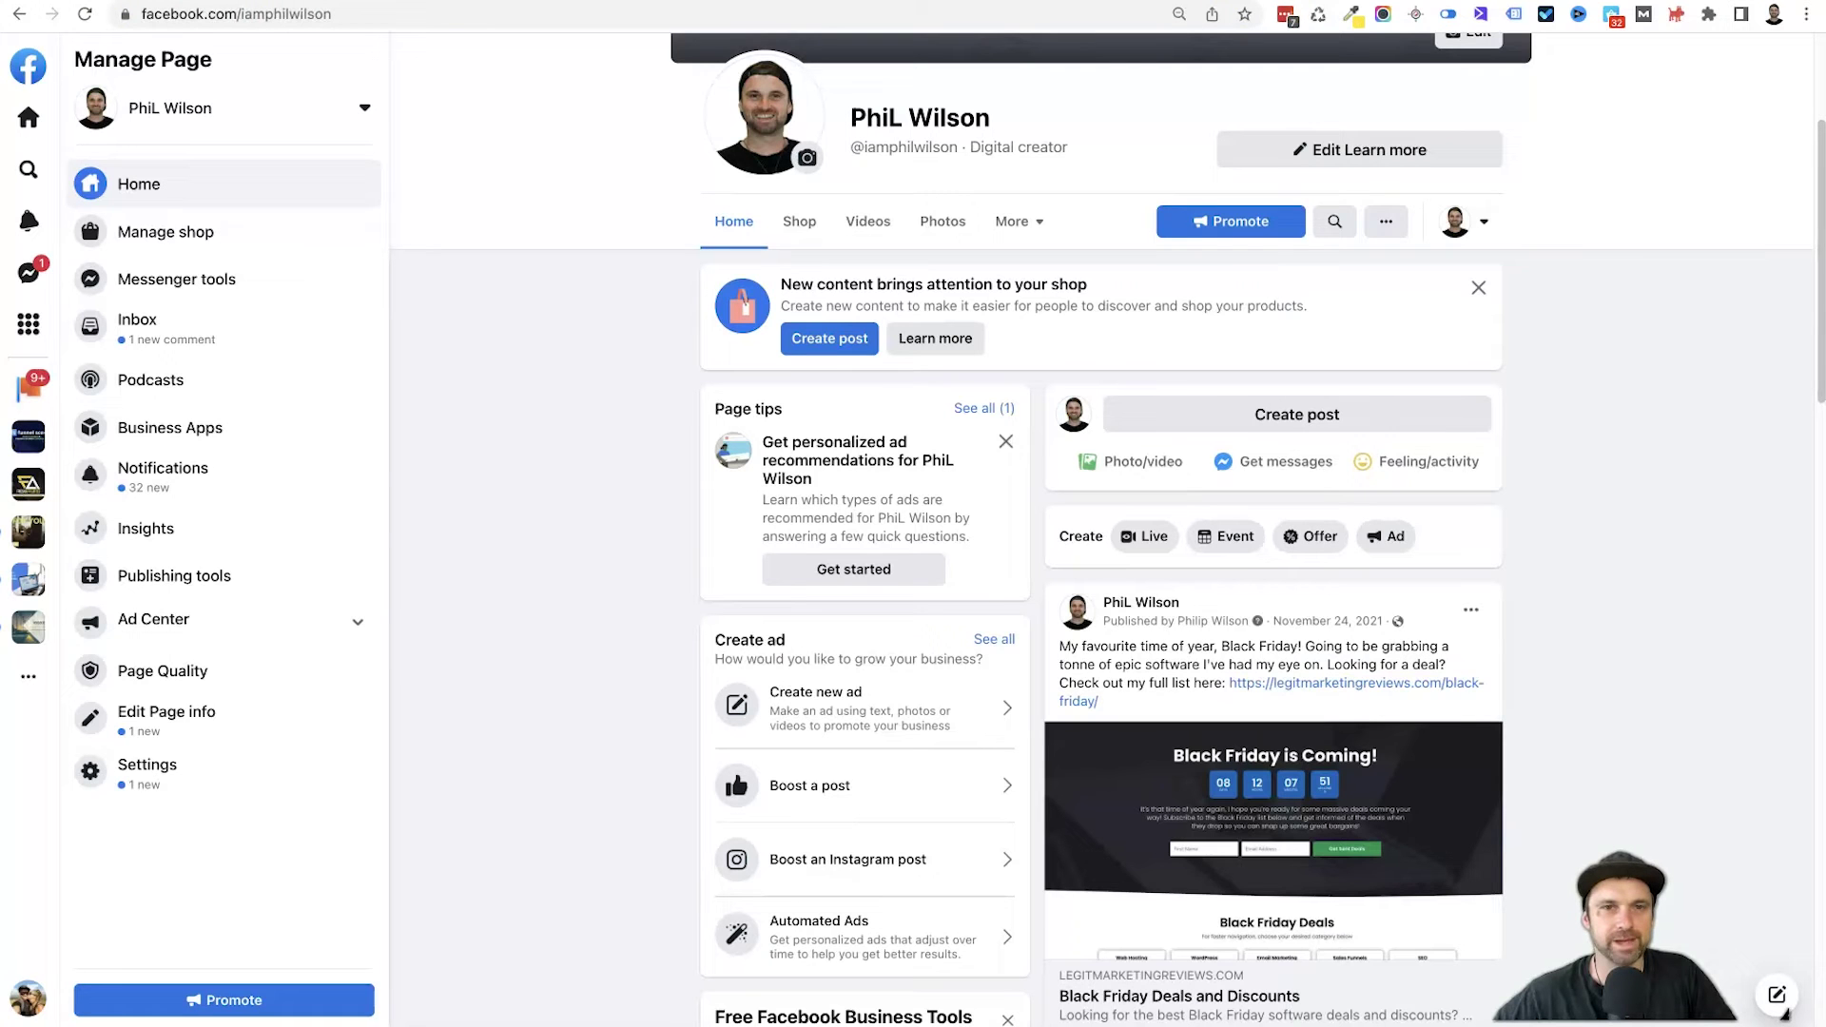
{"action": "left_click", "coordinate": [272, 13]}
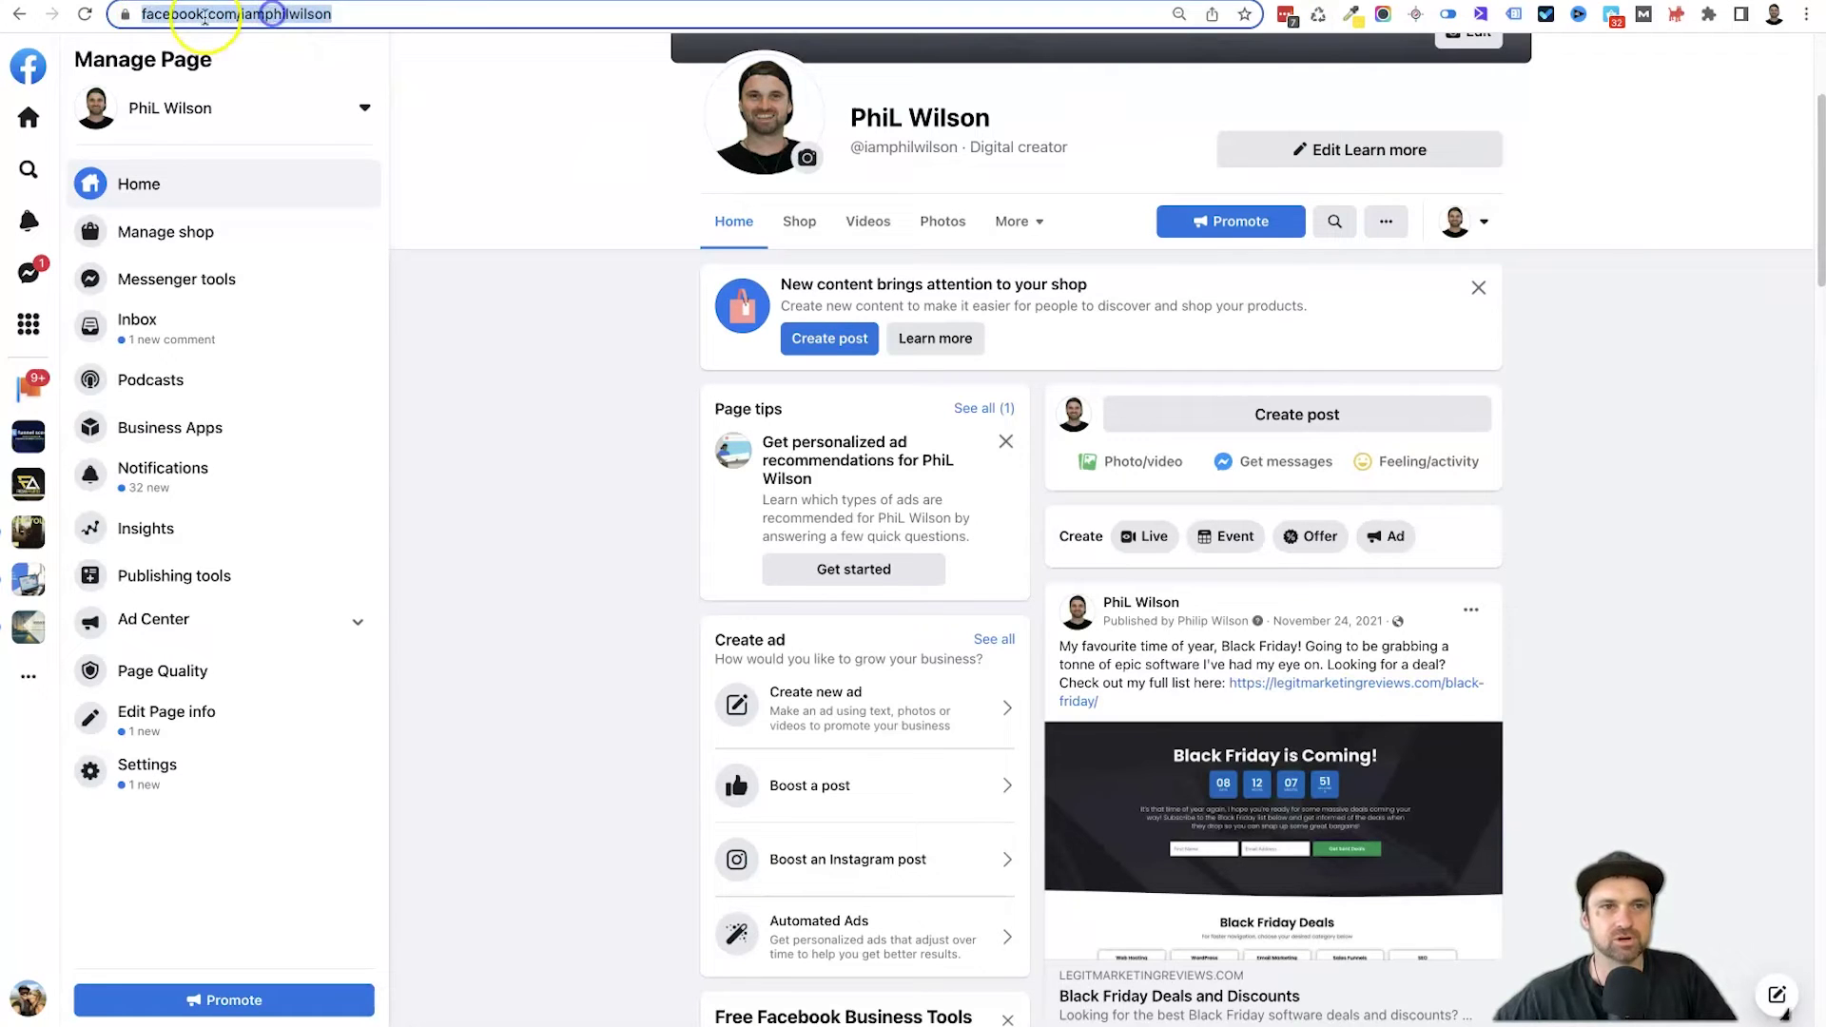
{"action": "right_click", "coordinate": [272, 14]}
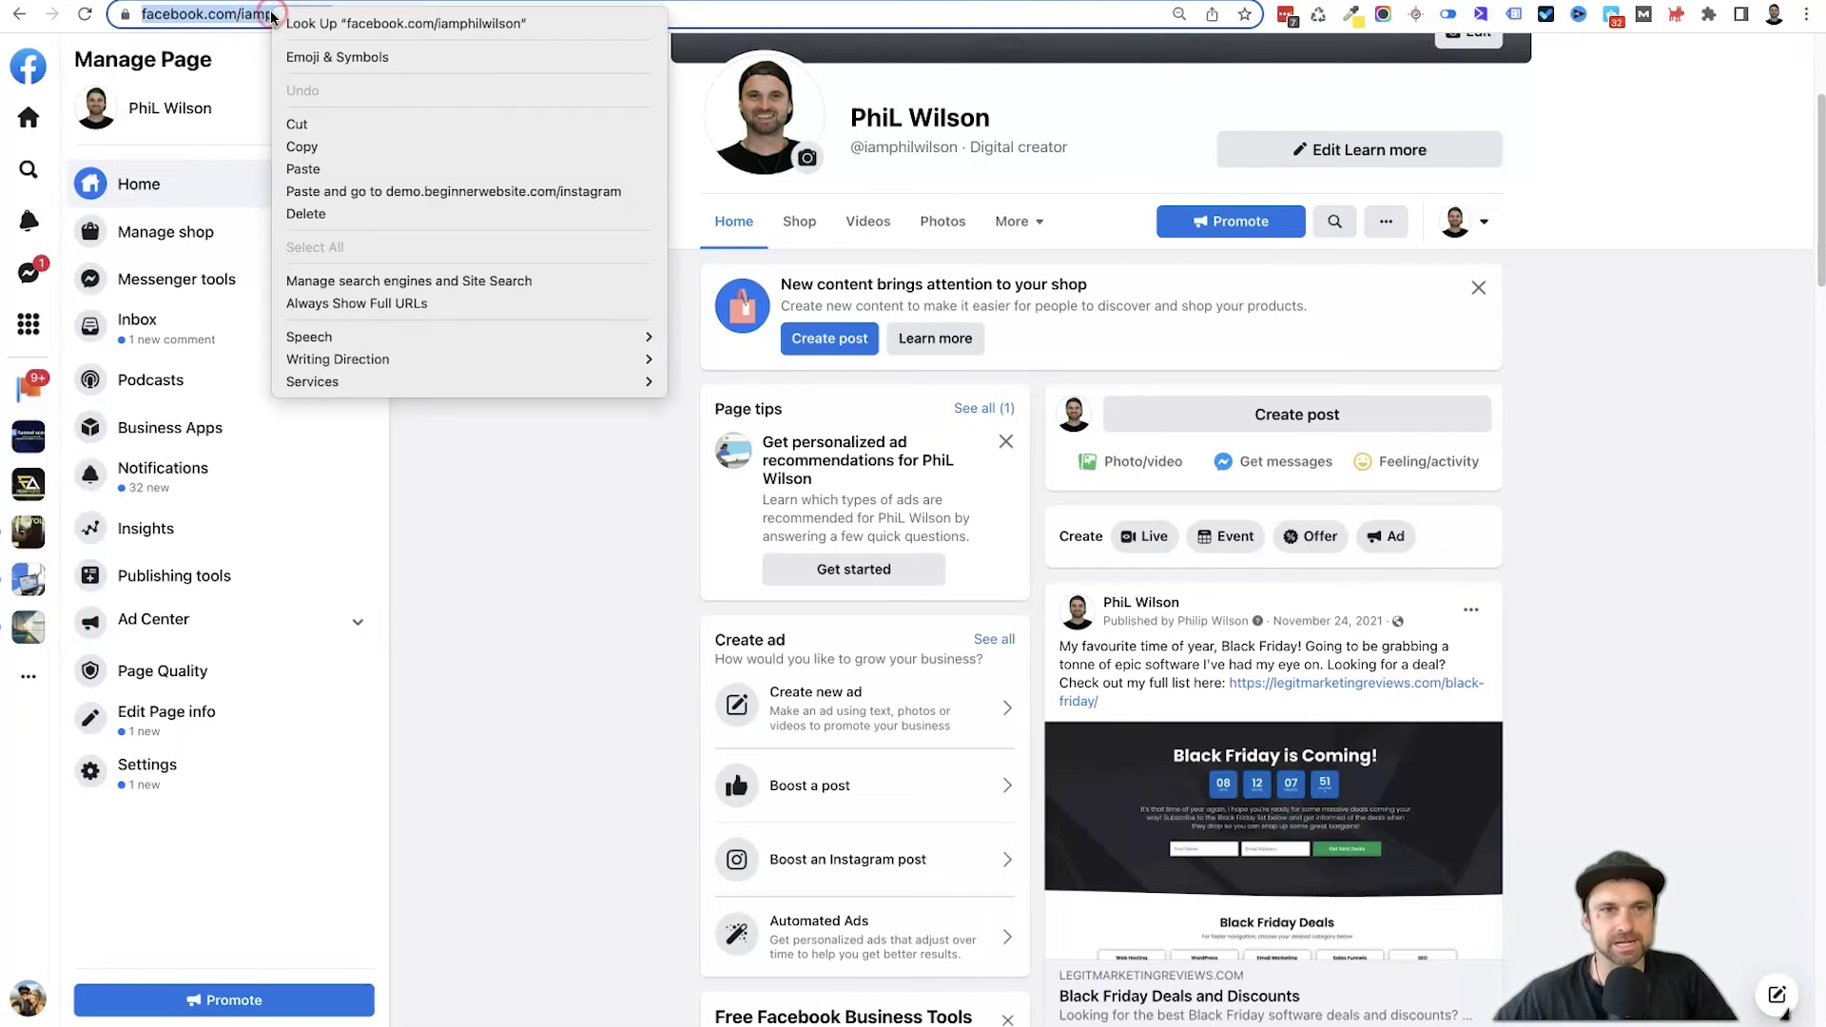
{"action": "left_click", "coordinate": [321, 147]}
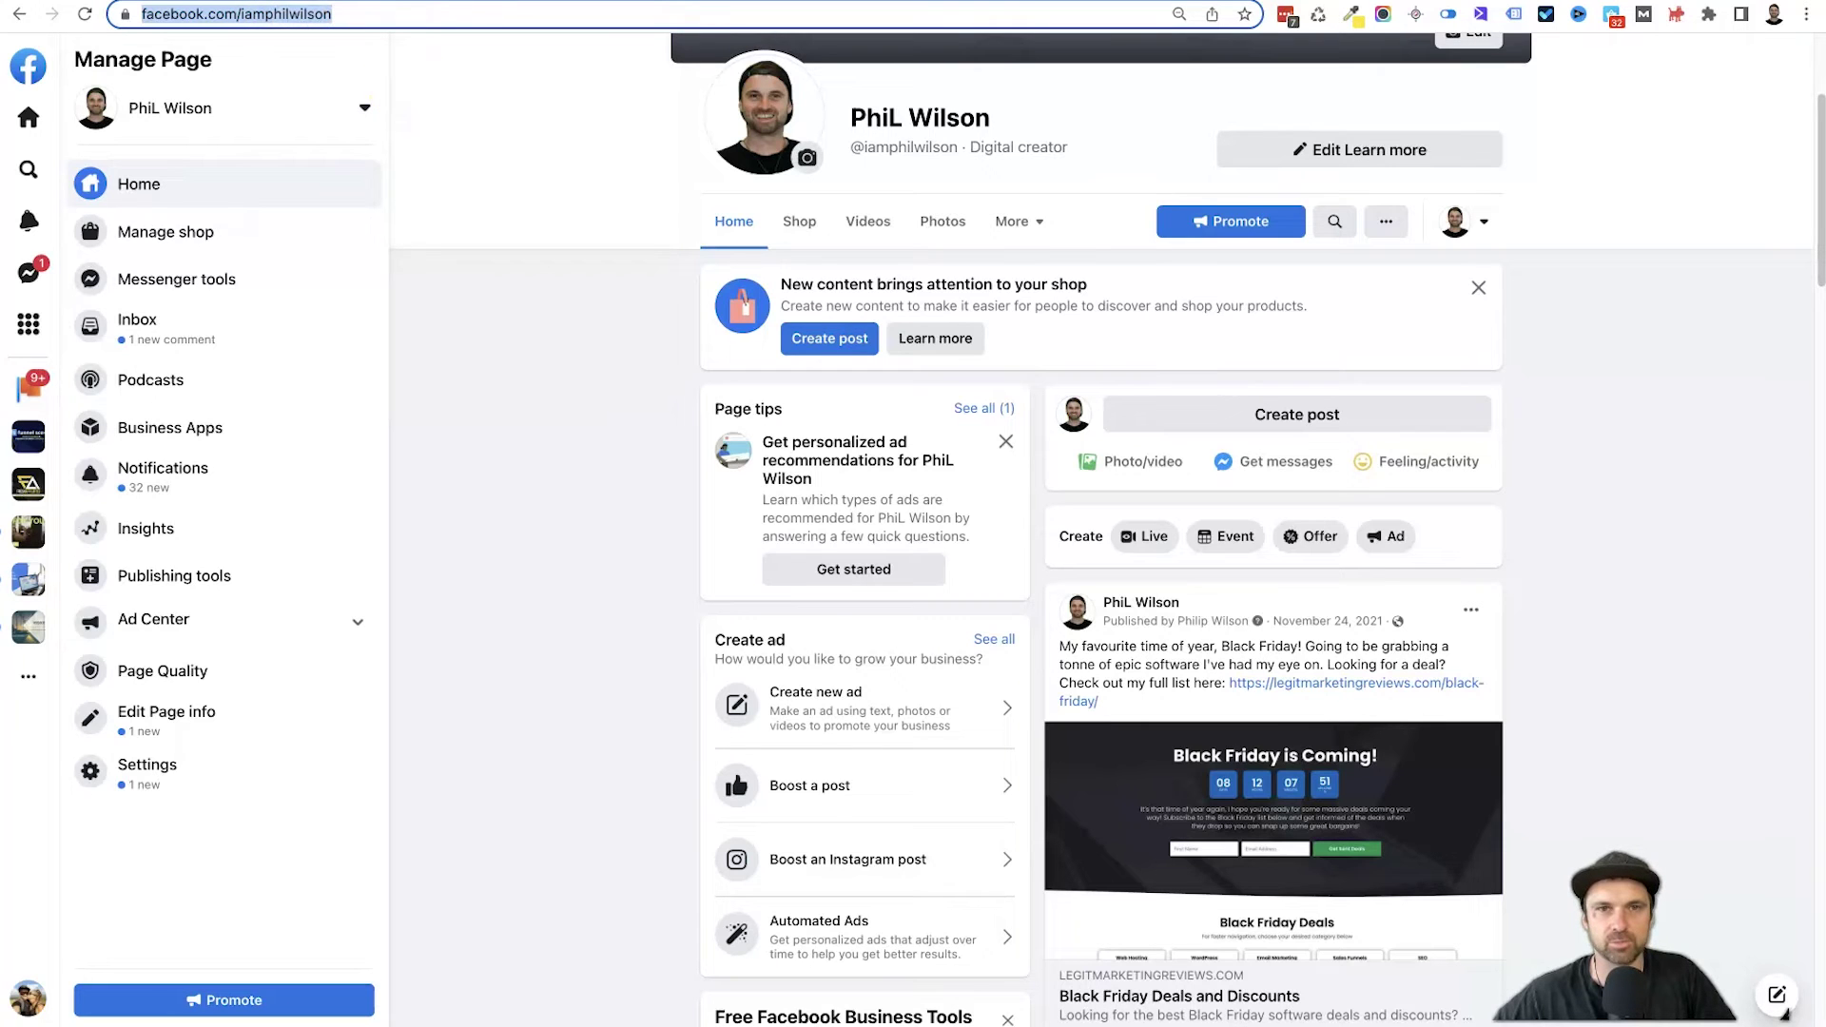
Start a new pretty link titled 'Facebook' targeting the copied Facebook profile address
{"action": "left_click", "coordinate": [856, 0]}
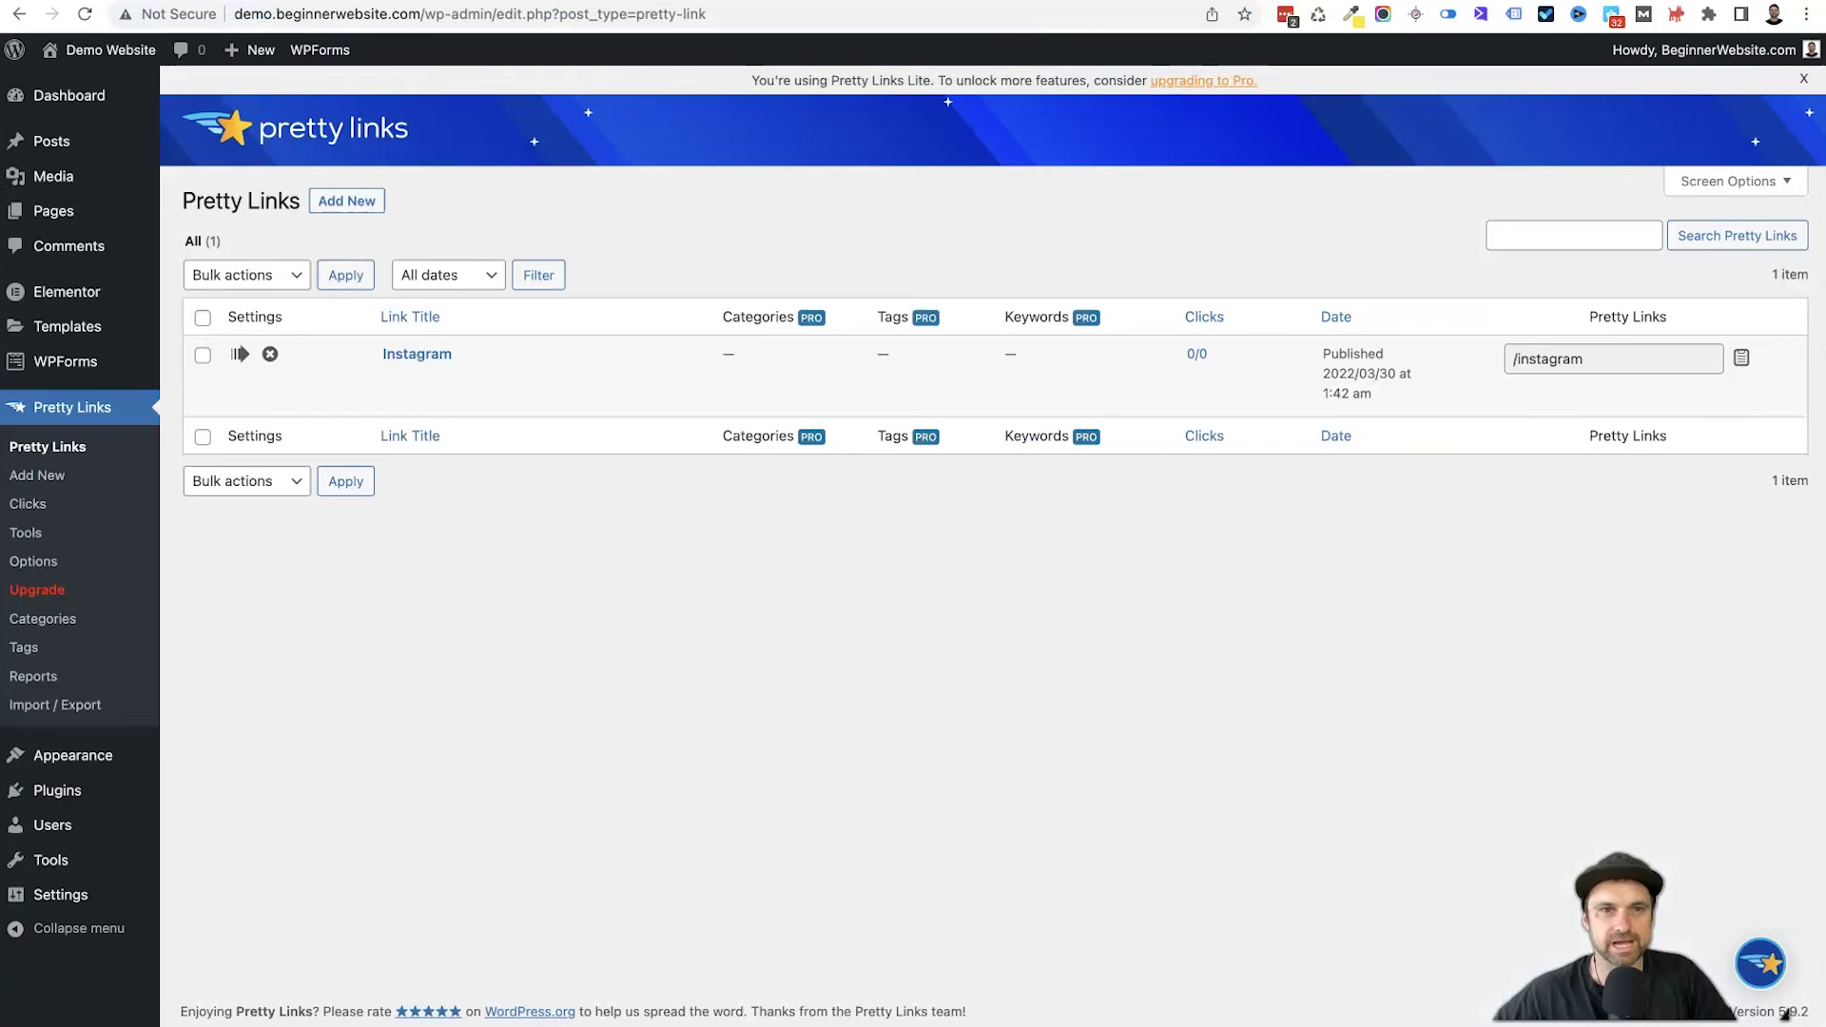
{"action": "left_click", "coordinate": [371, 203]}
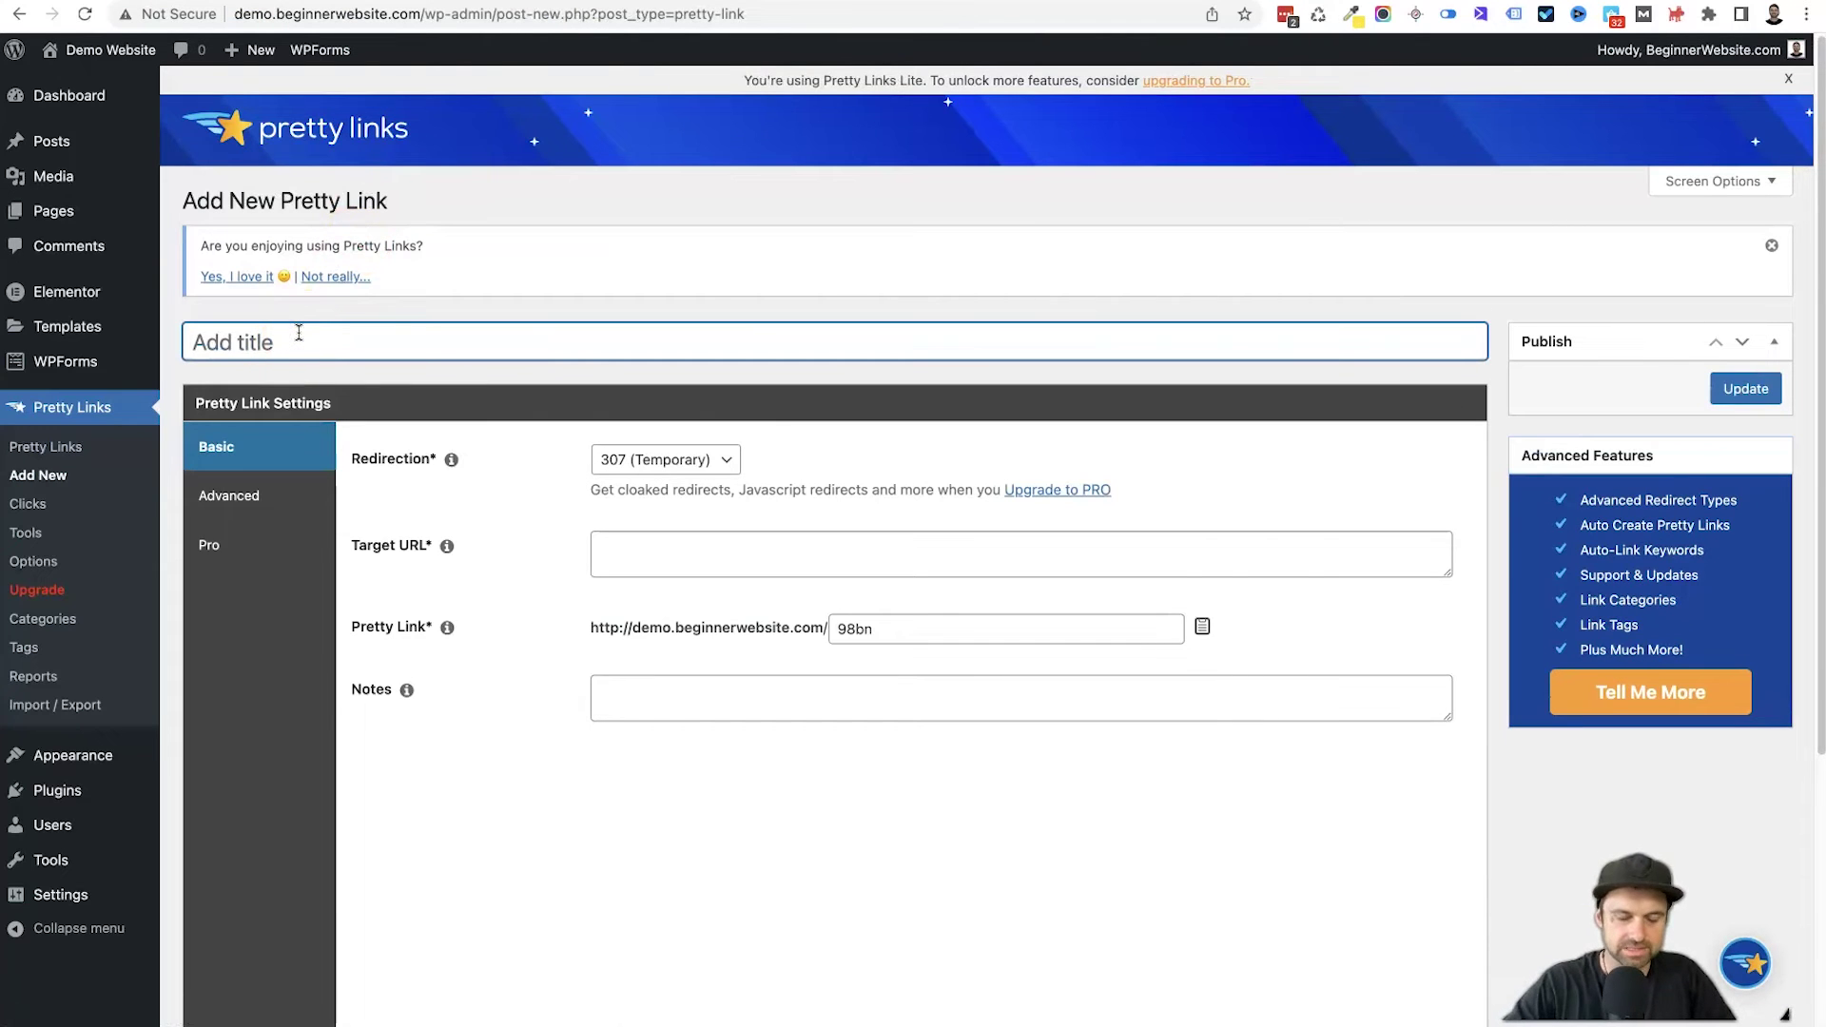
{"action": "type", "text": "Facebook"}
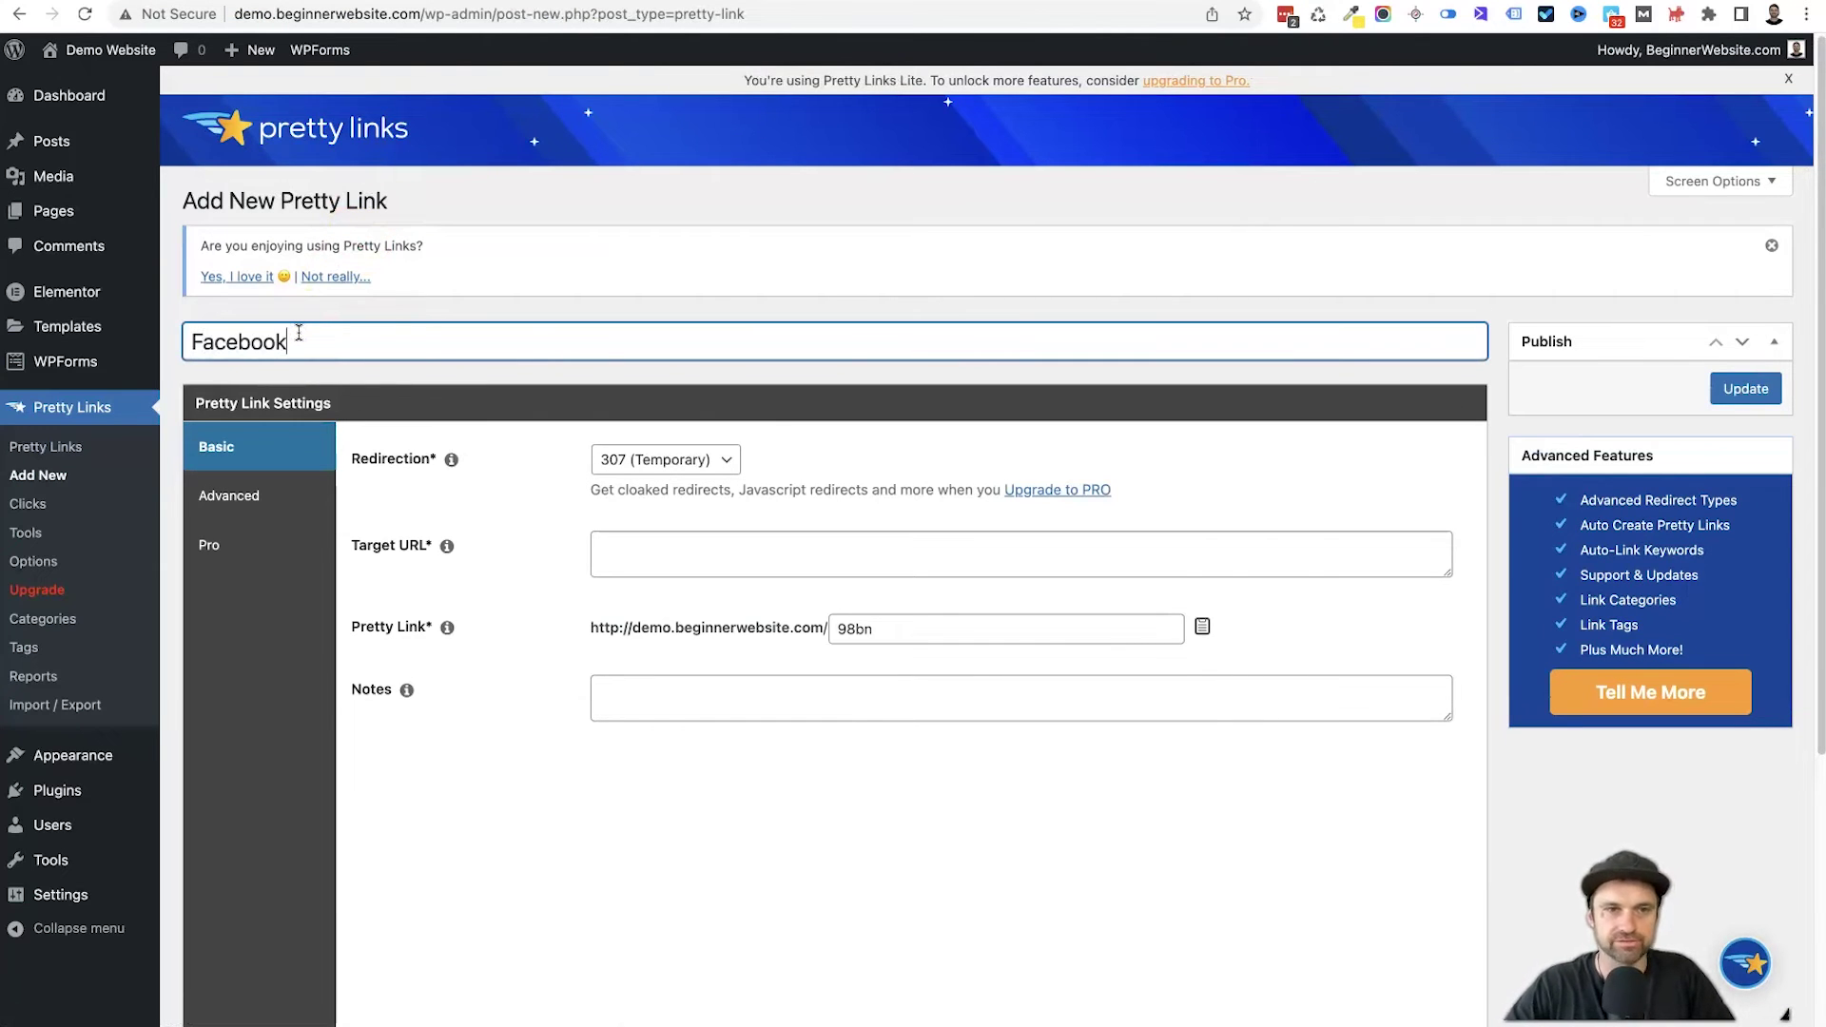
{"action": "left_click", "coordinate": [461, 393]}
{"action": "left_click", "coordinate": [557, 409]}
{"action": "left_click", "coordinate": [622, 548]}
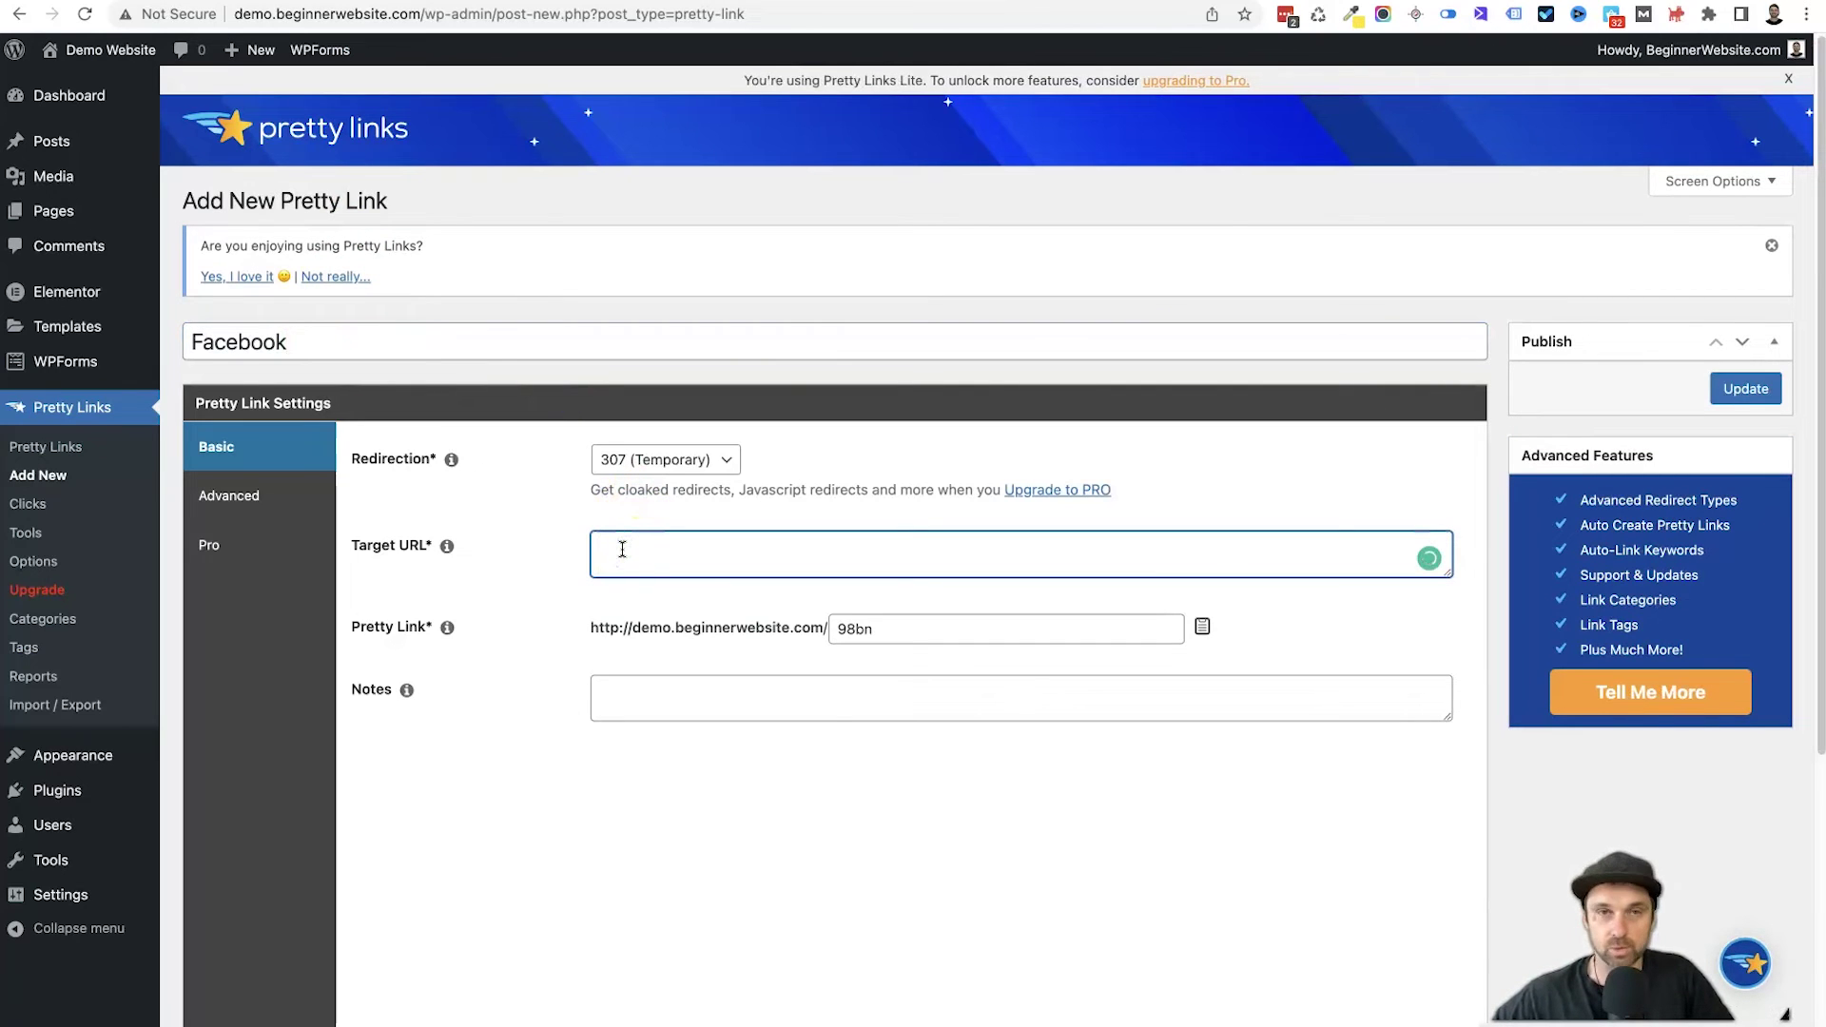
{"action": "right_click", "coordinate": [622, 549]}
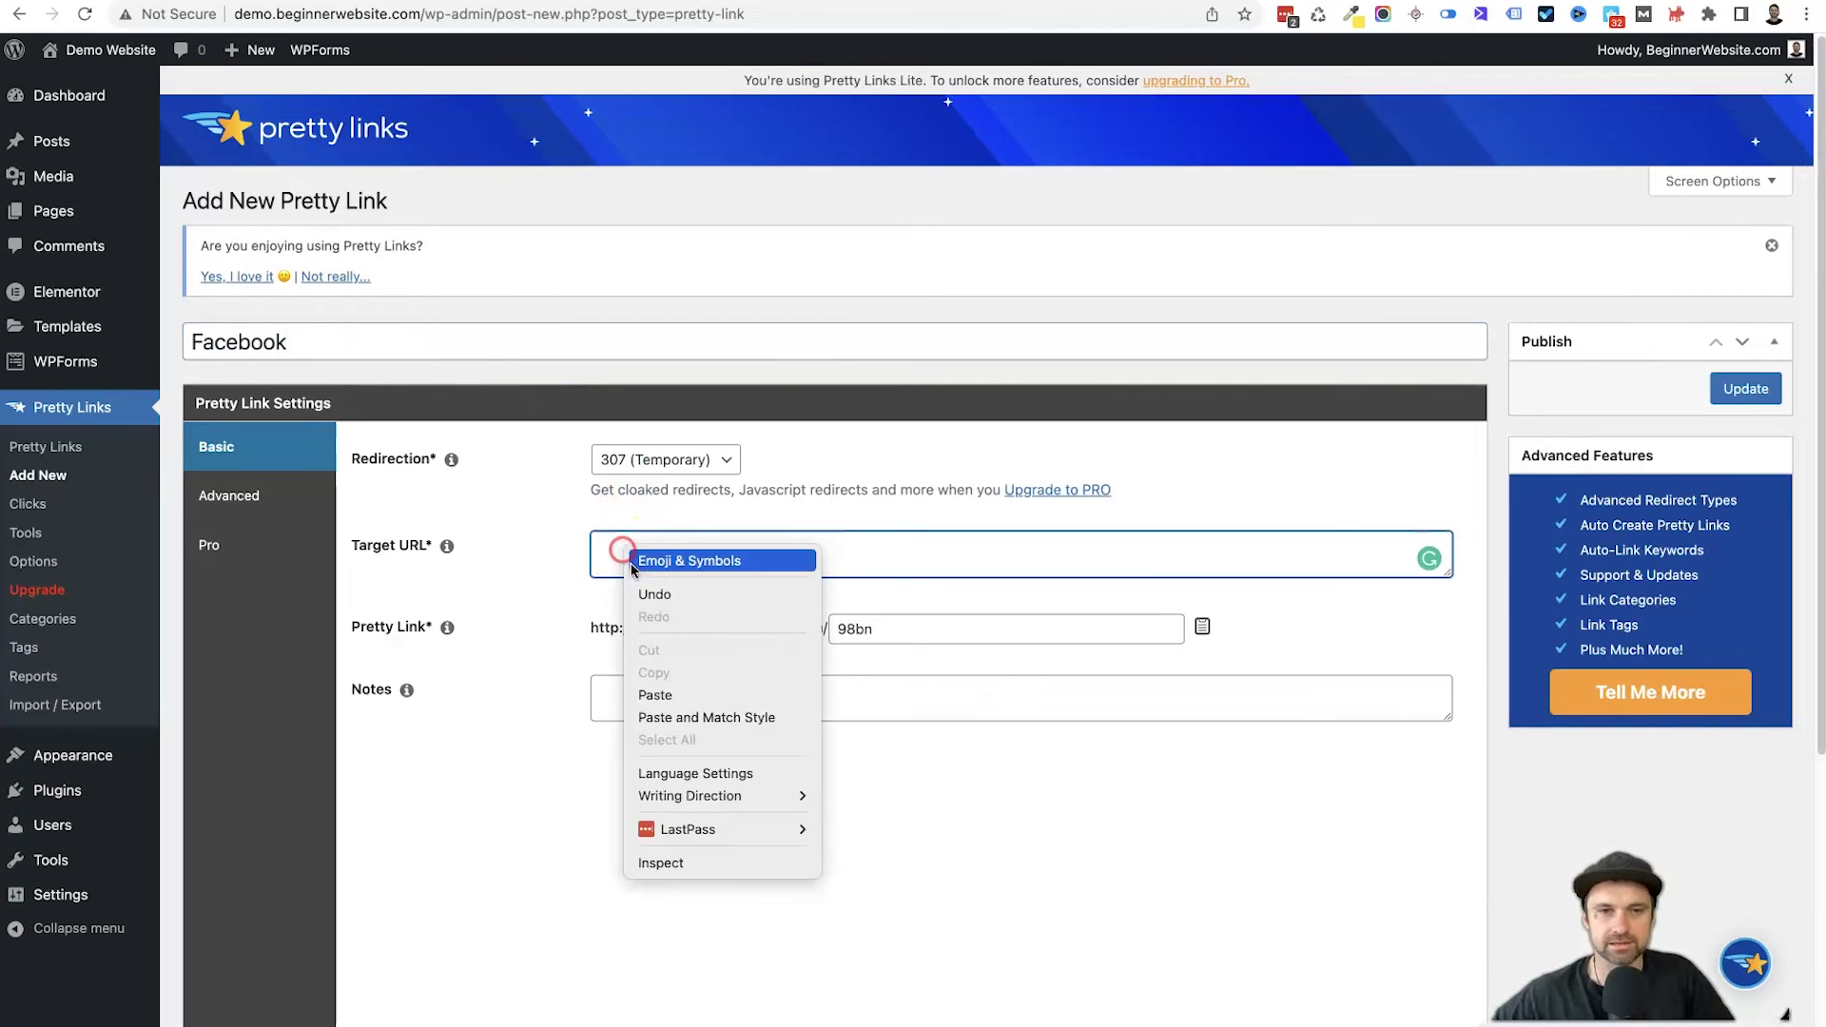
{"action": "left_click", "coordinate": [663, 696]}
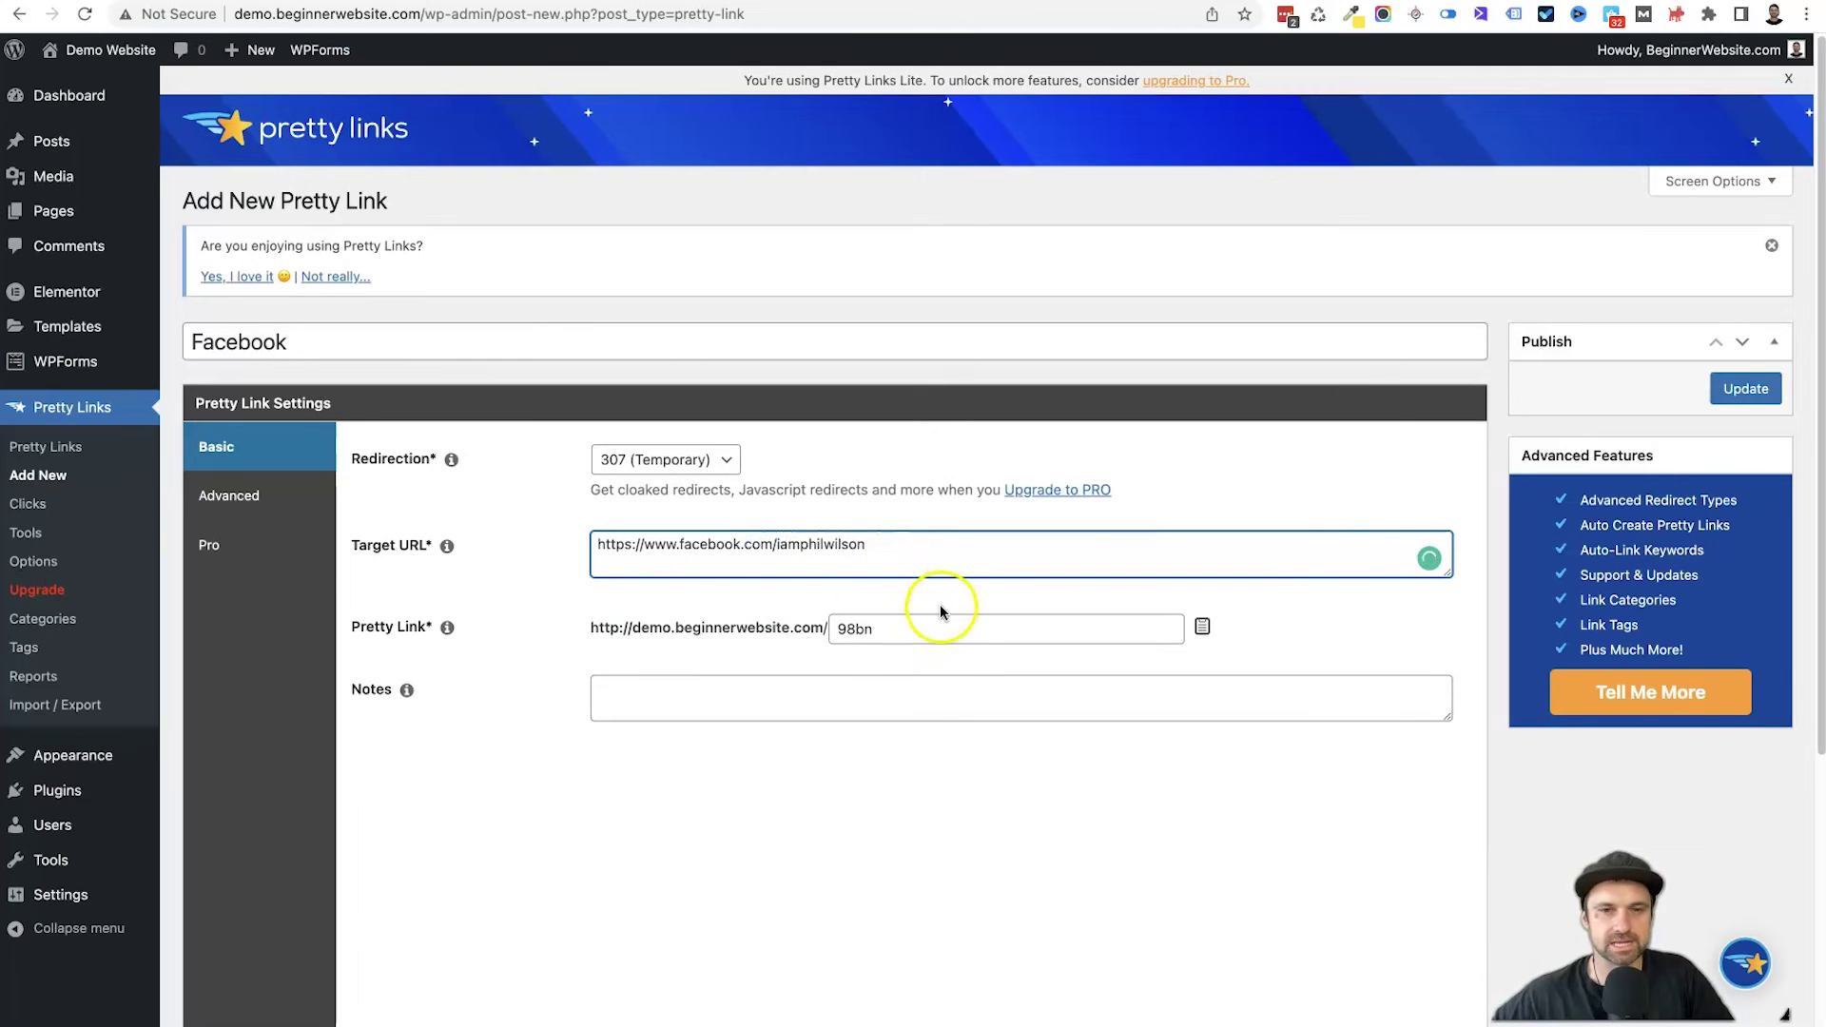
Set the slug to 'facebook', add a note, and save the link
{"action": "left_click", "coordinate": [849, 631]}
{"action": "double_click", "coordinate": [850, 630]}
{"action": "key", "text": "BackSpace"}
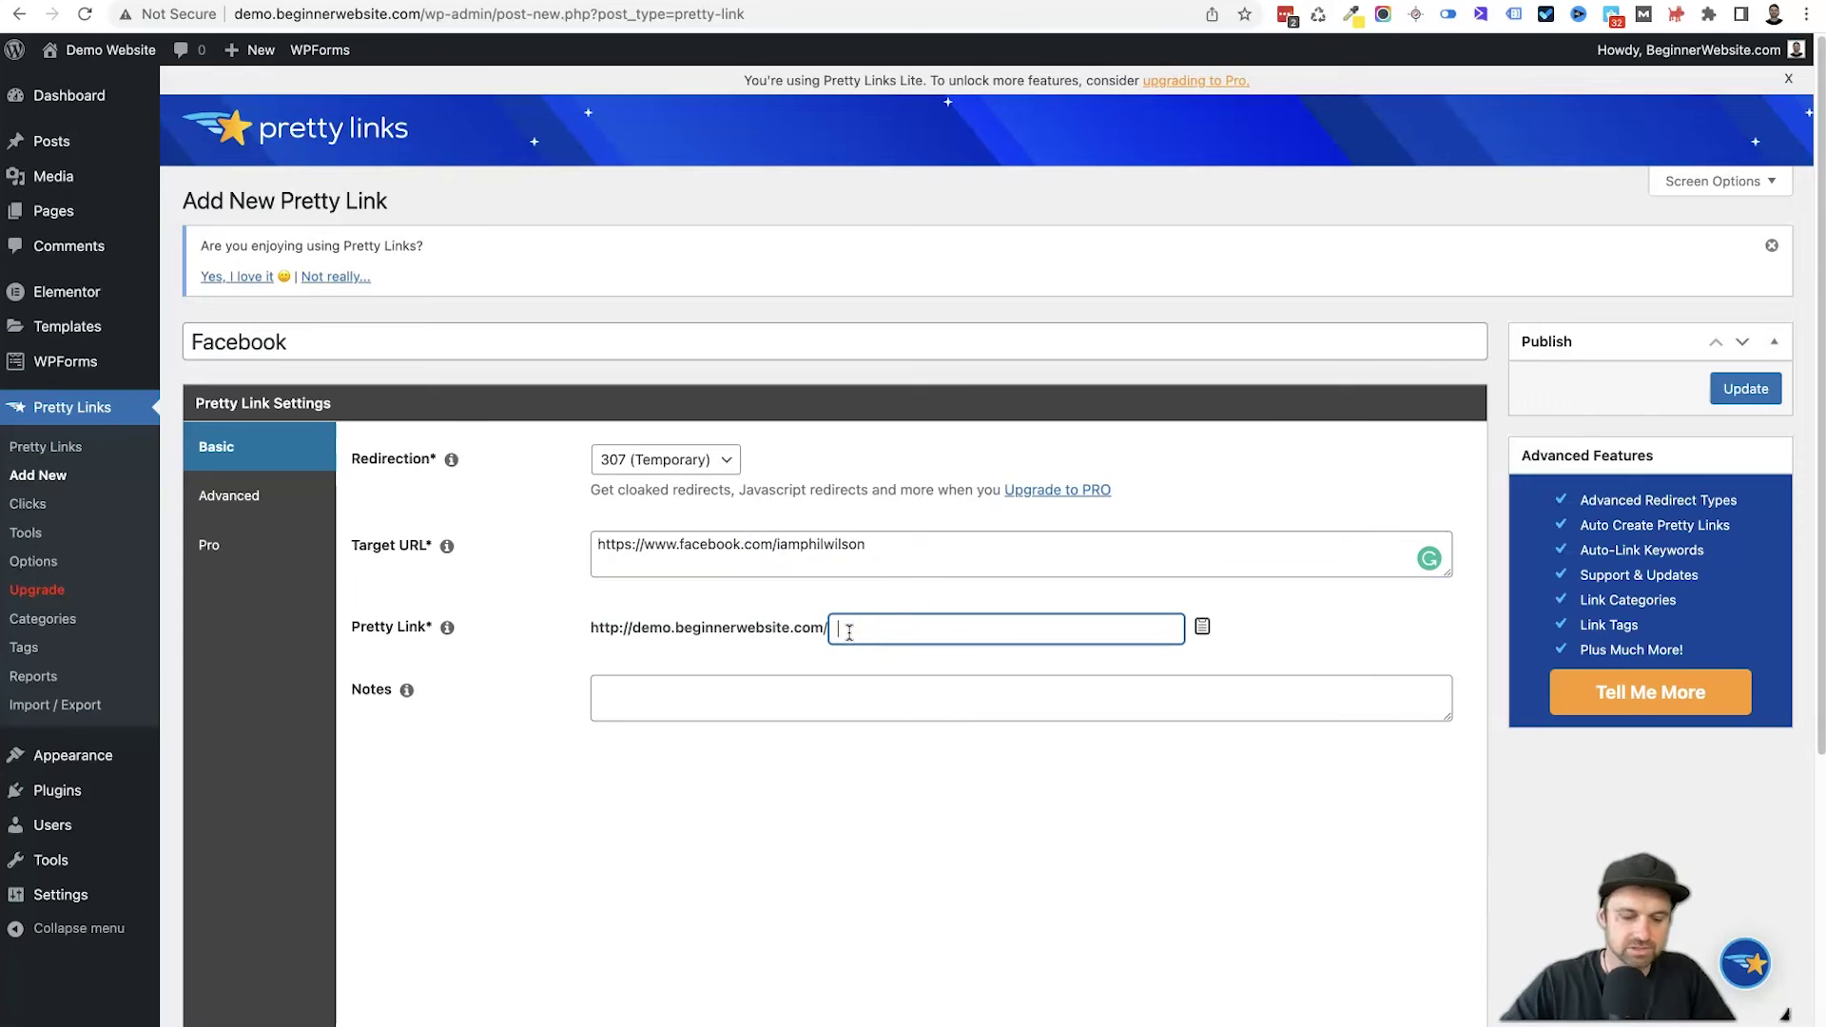
{"action": "type", "text": "facebook"}
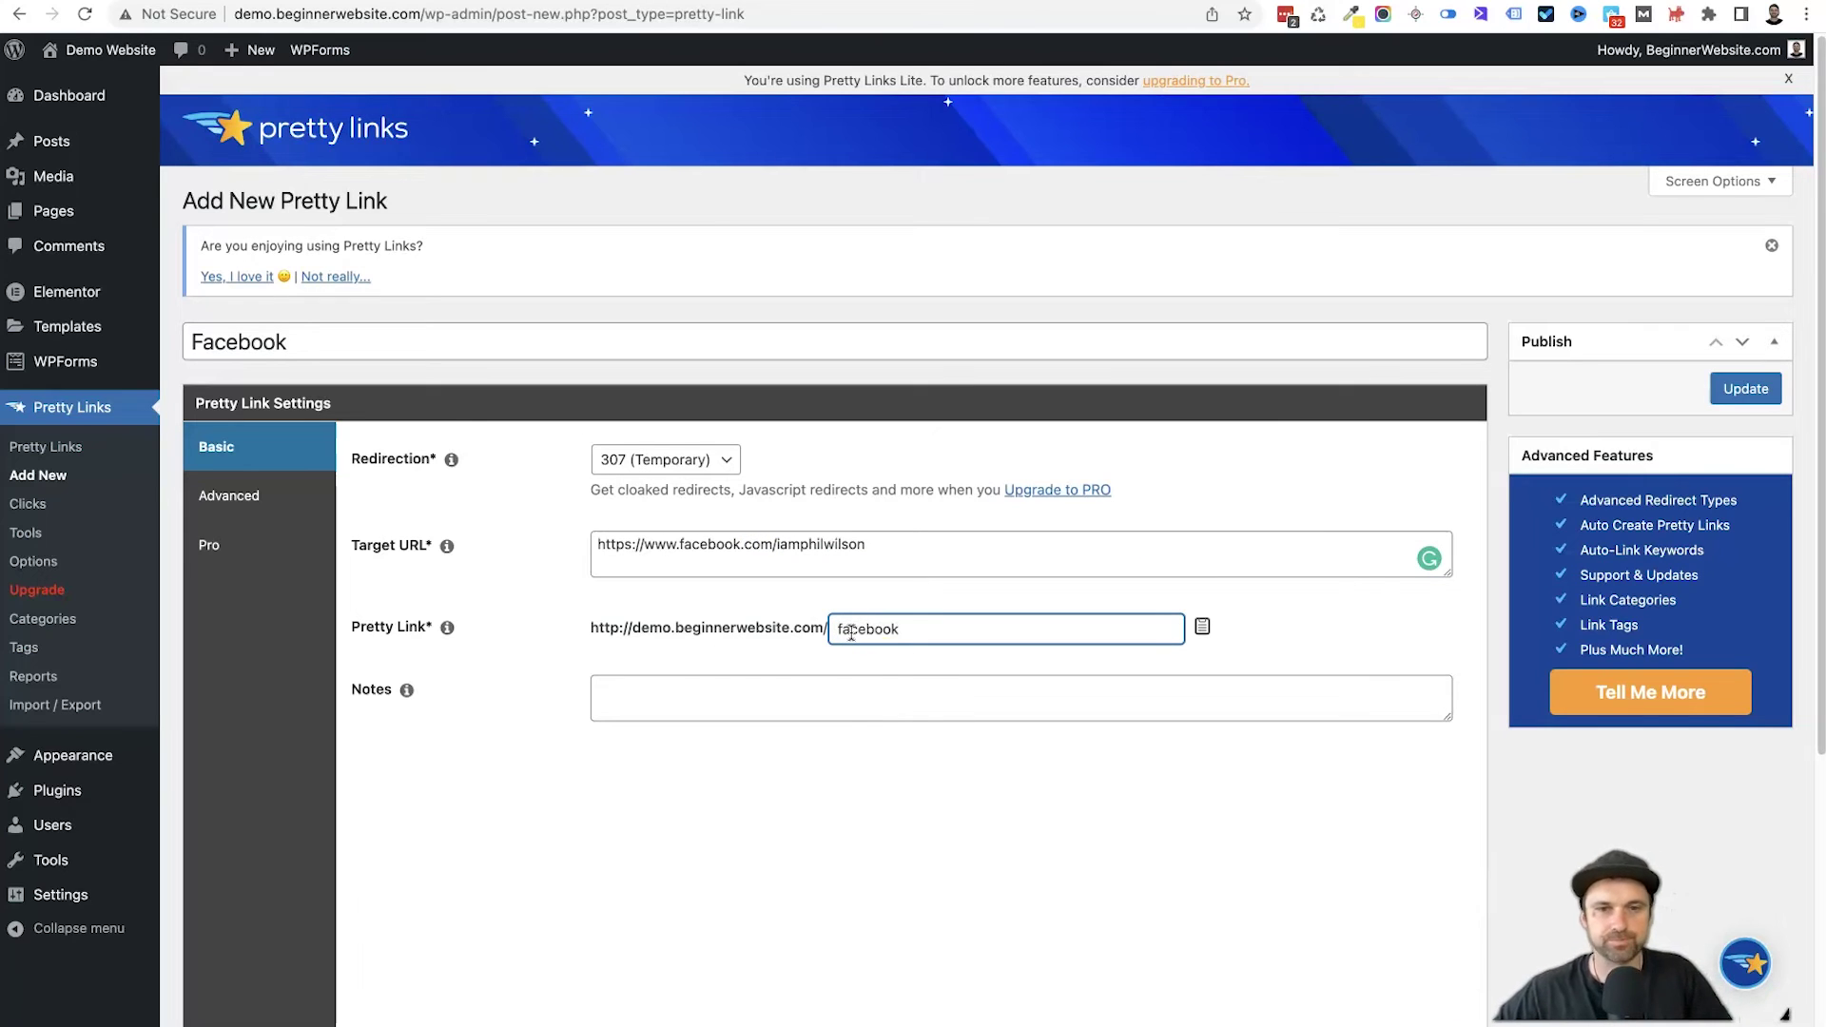
{"action": "left_click", "coordinate": [882, 703]}
{"action": "type", "text": "Phils Facebook"}
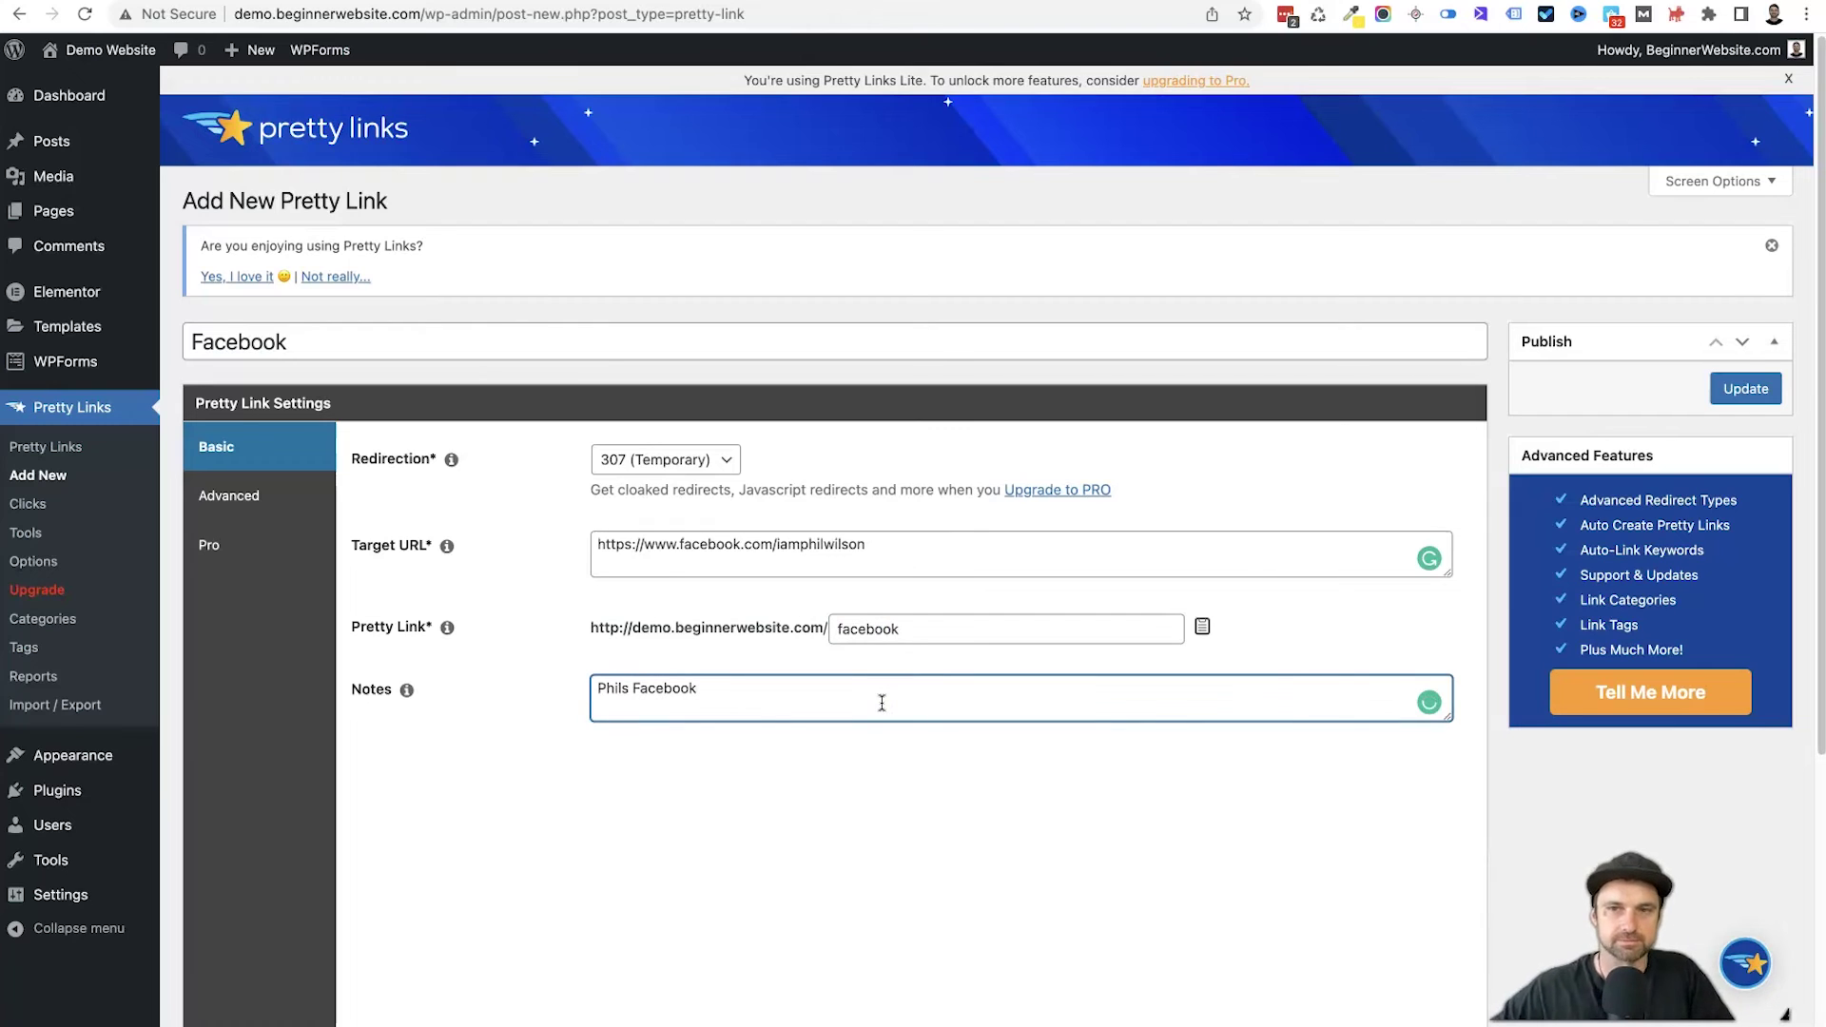
{"action": "left_click", "coordinate": [884, 728]}
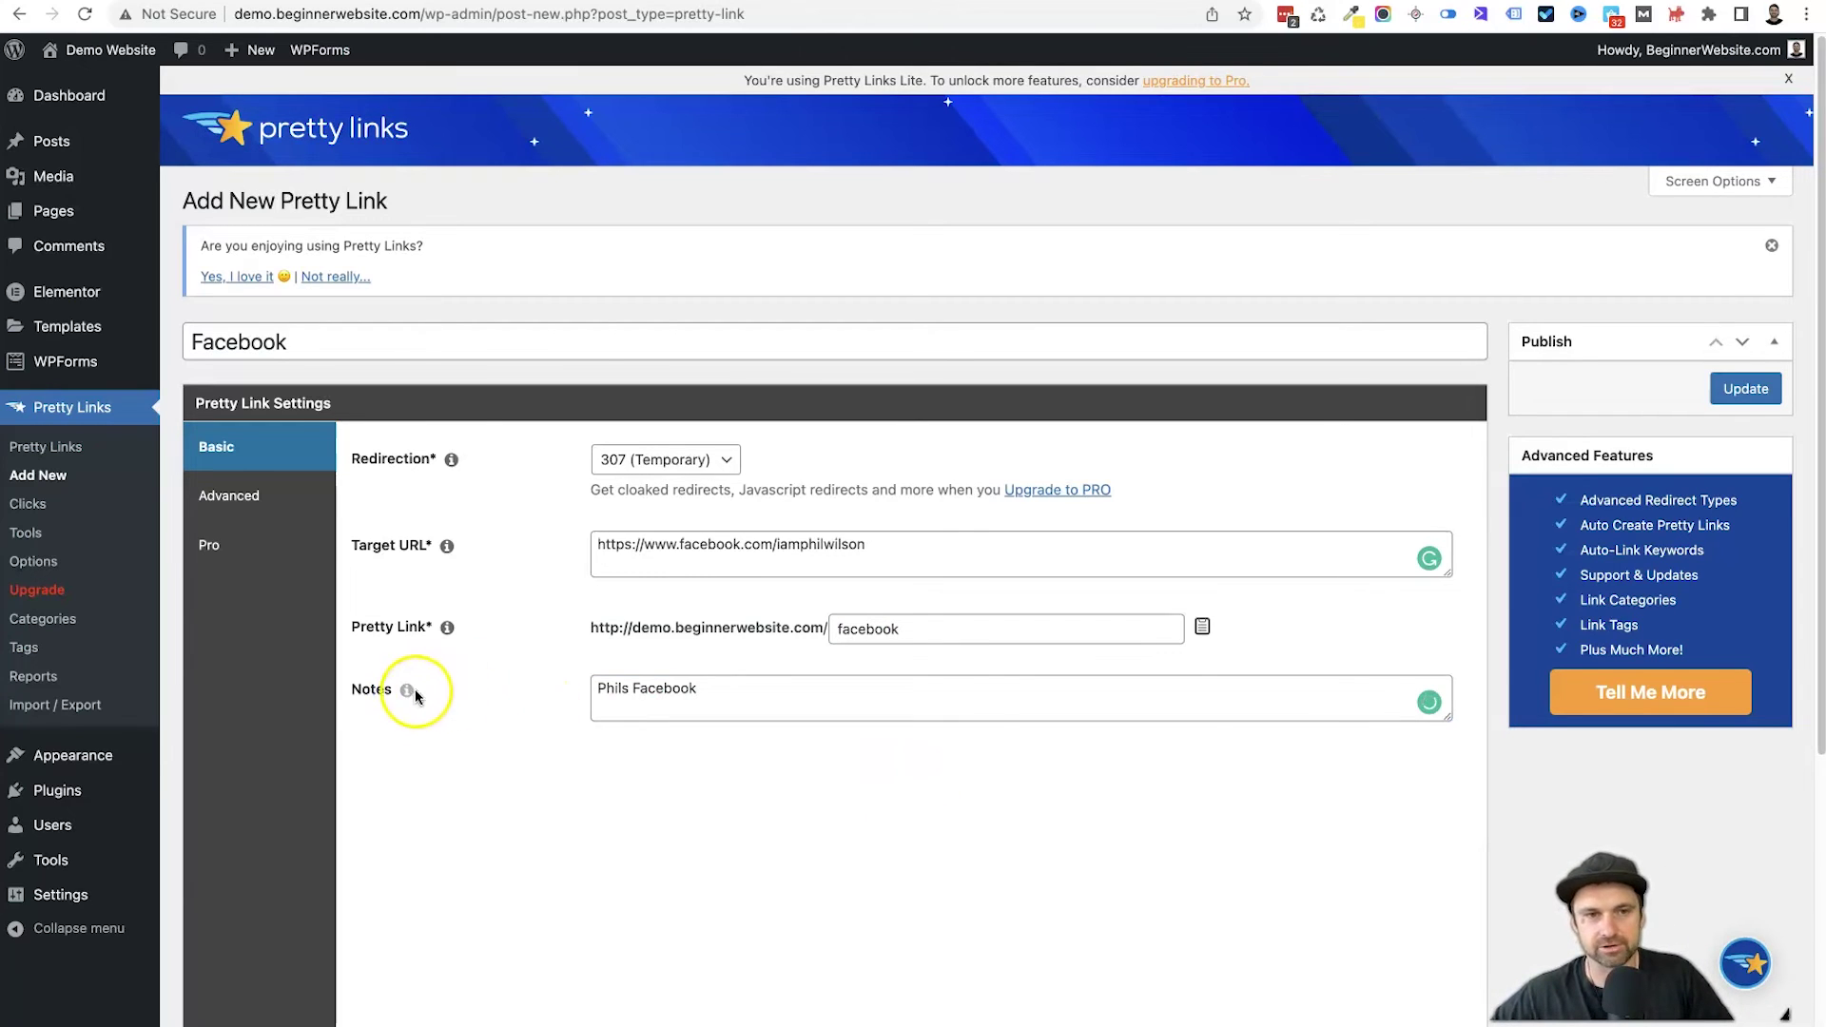
{"action": "left_click", "coordinate": [1749, 391]}
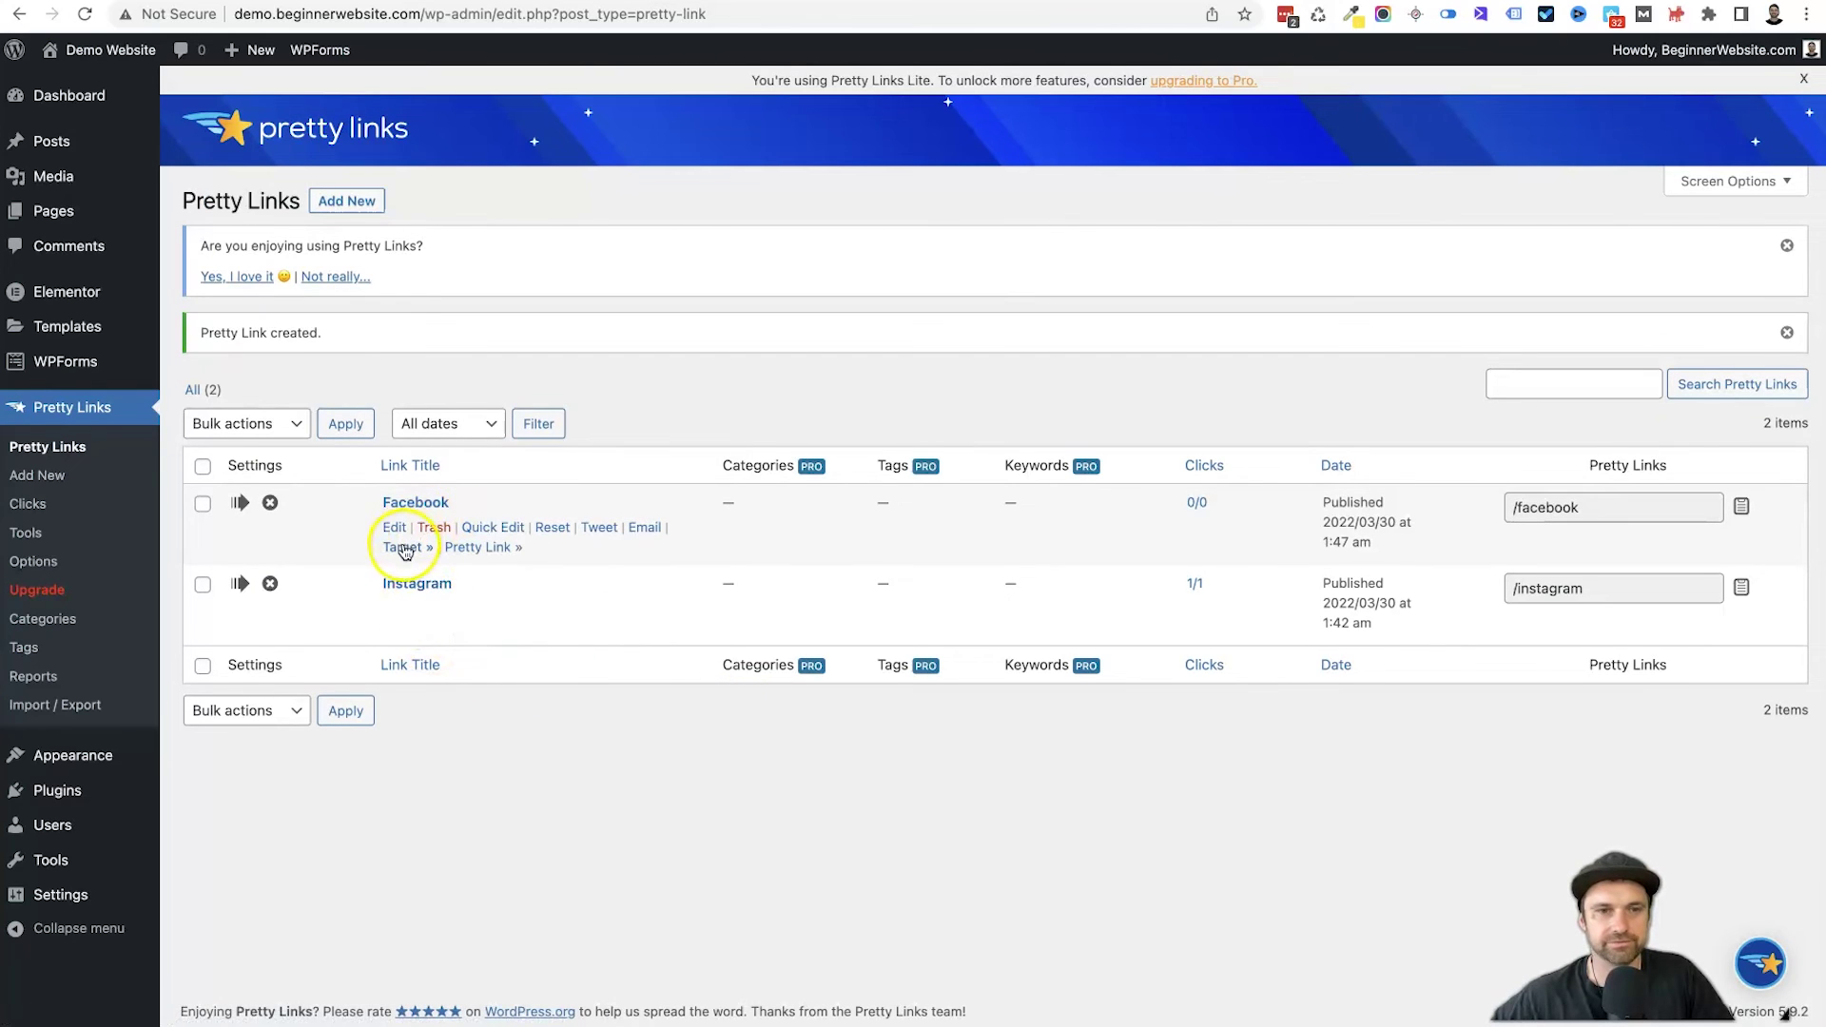
{"action": "mouse_move", "coordinate": [415, 514]}
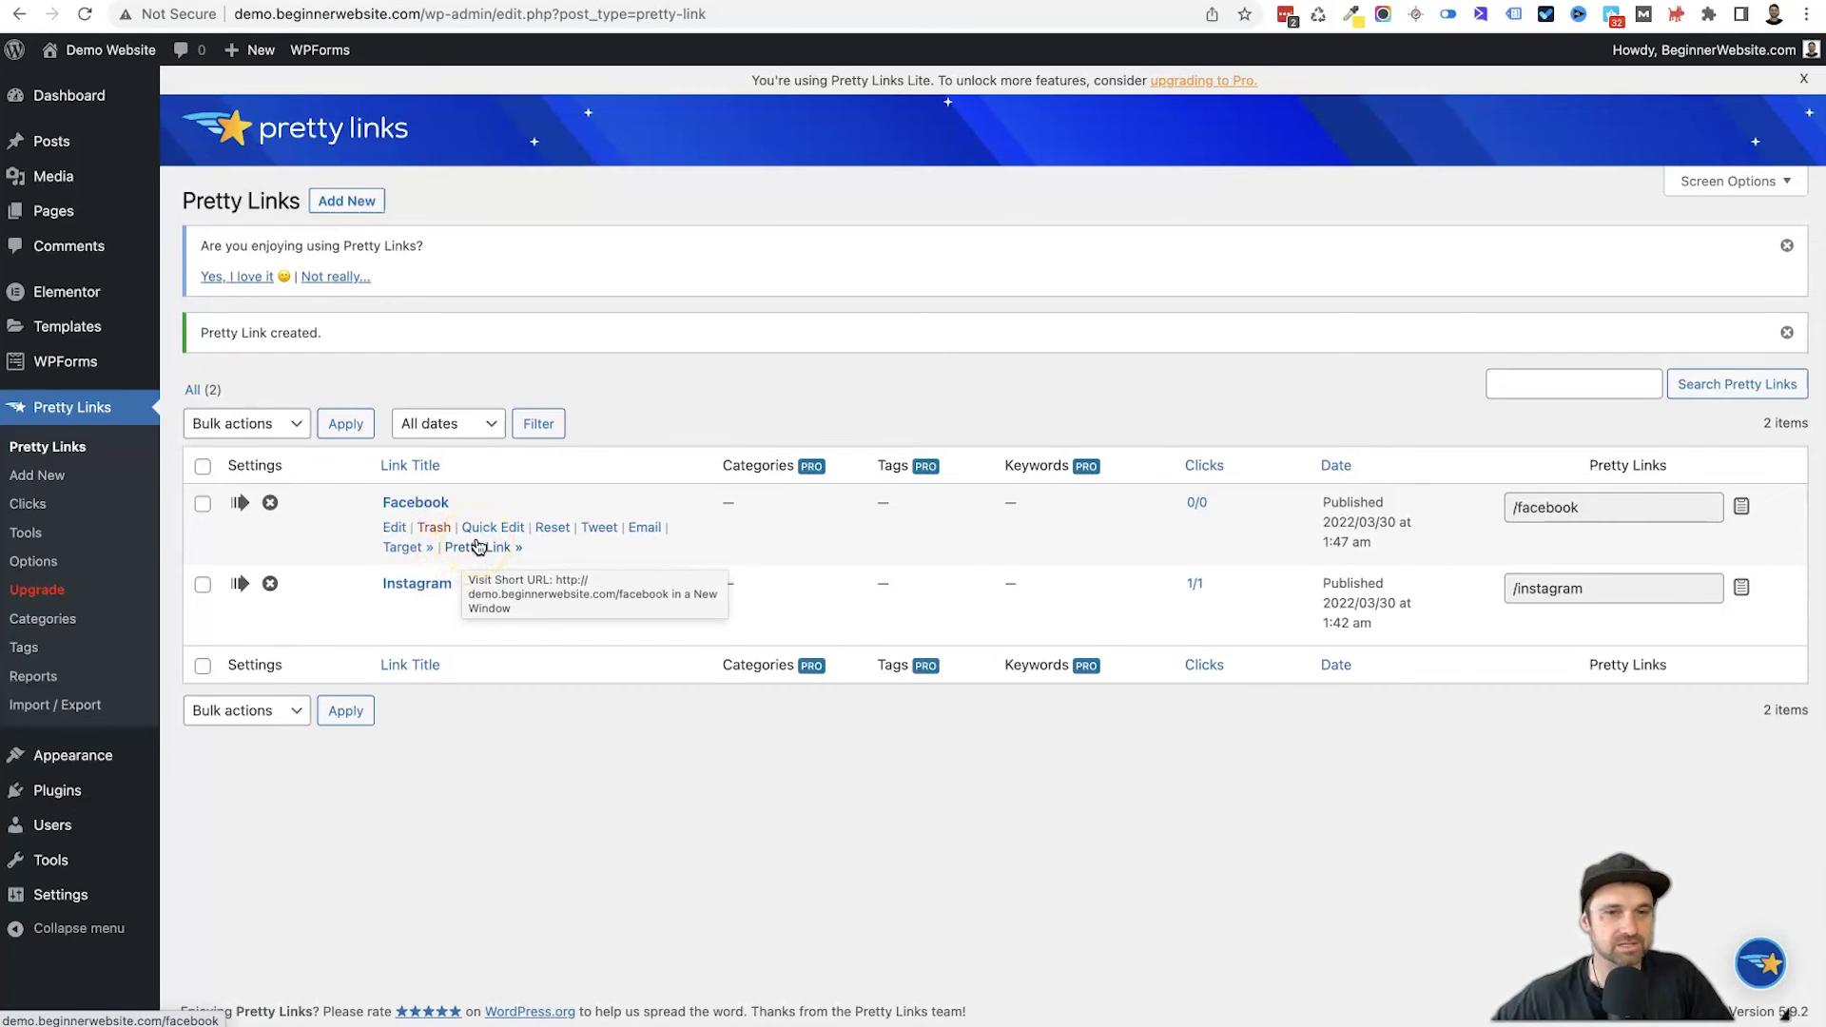
Copy the Facebook pretty link's /facebook short address from the list
{"action": "right_click", "coordinate": [479, 547]}
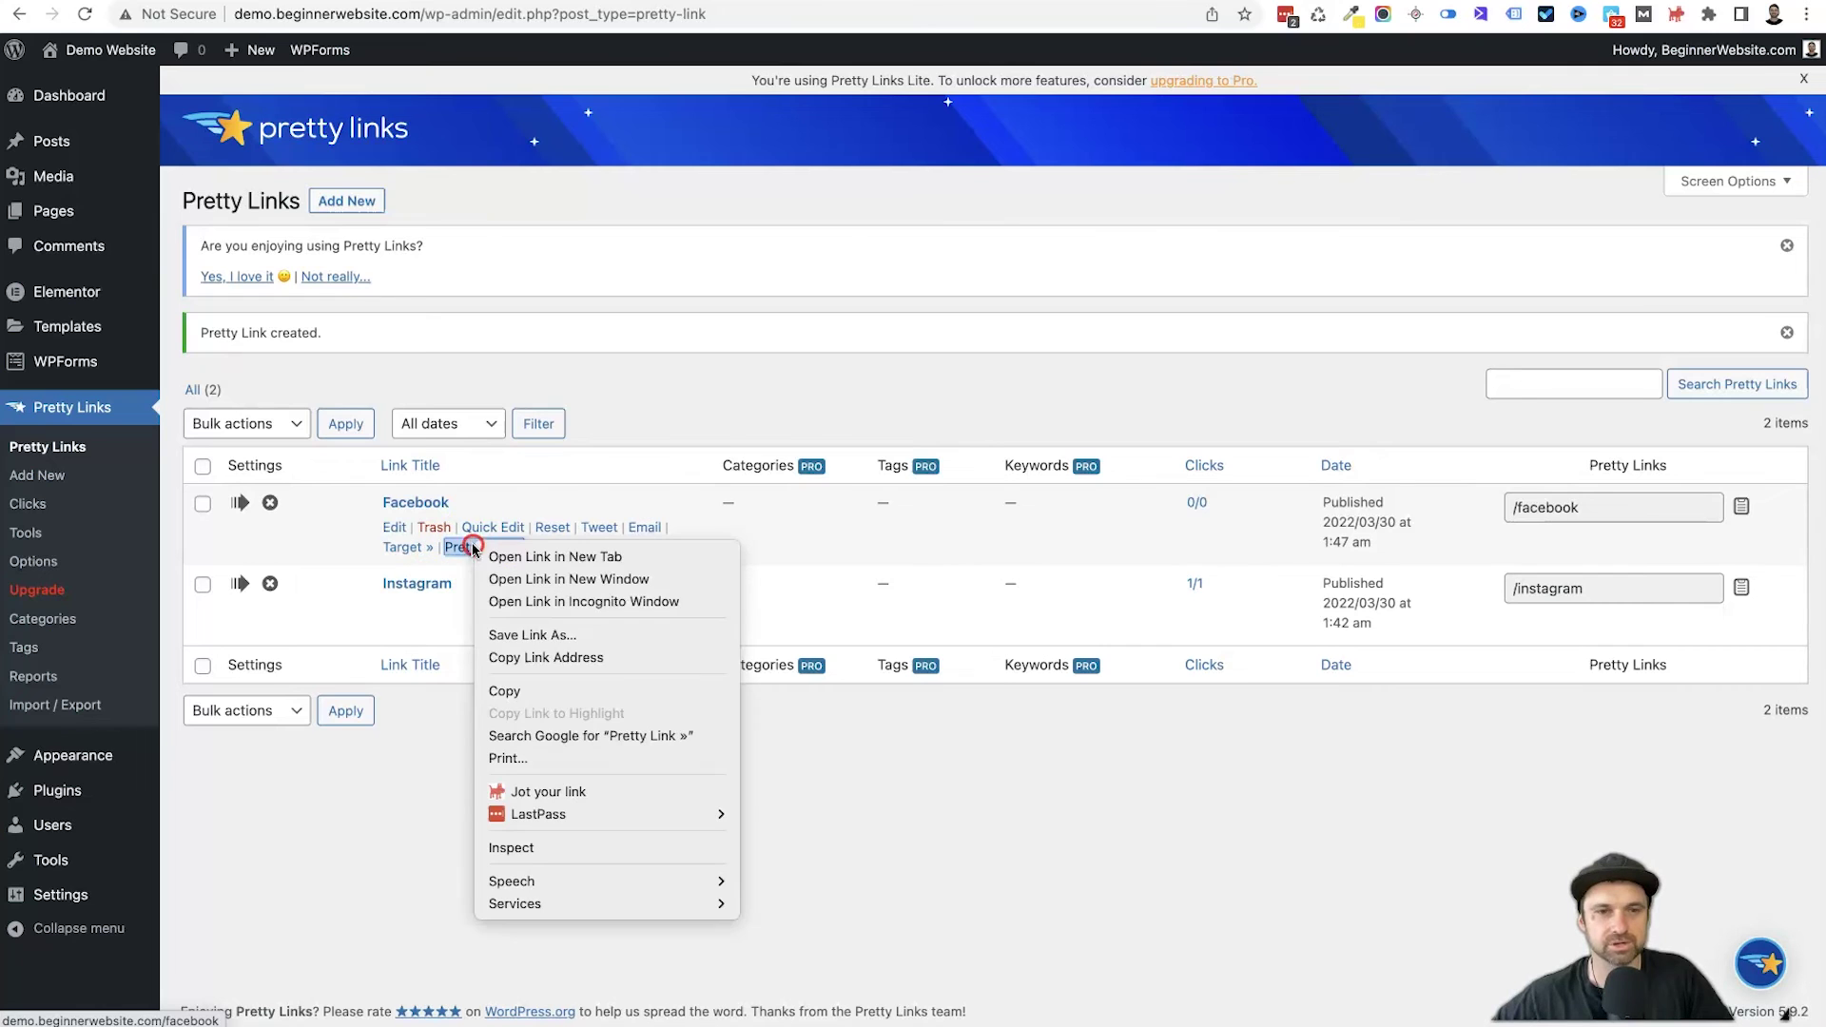
{"action": "left_click", "coordinate": [538, 656]}
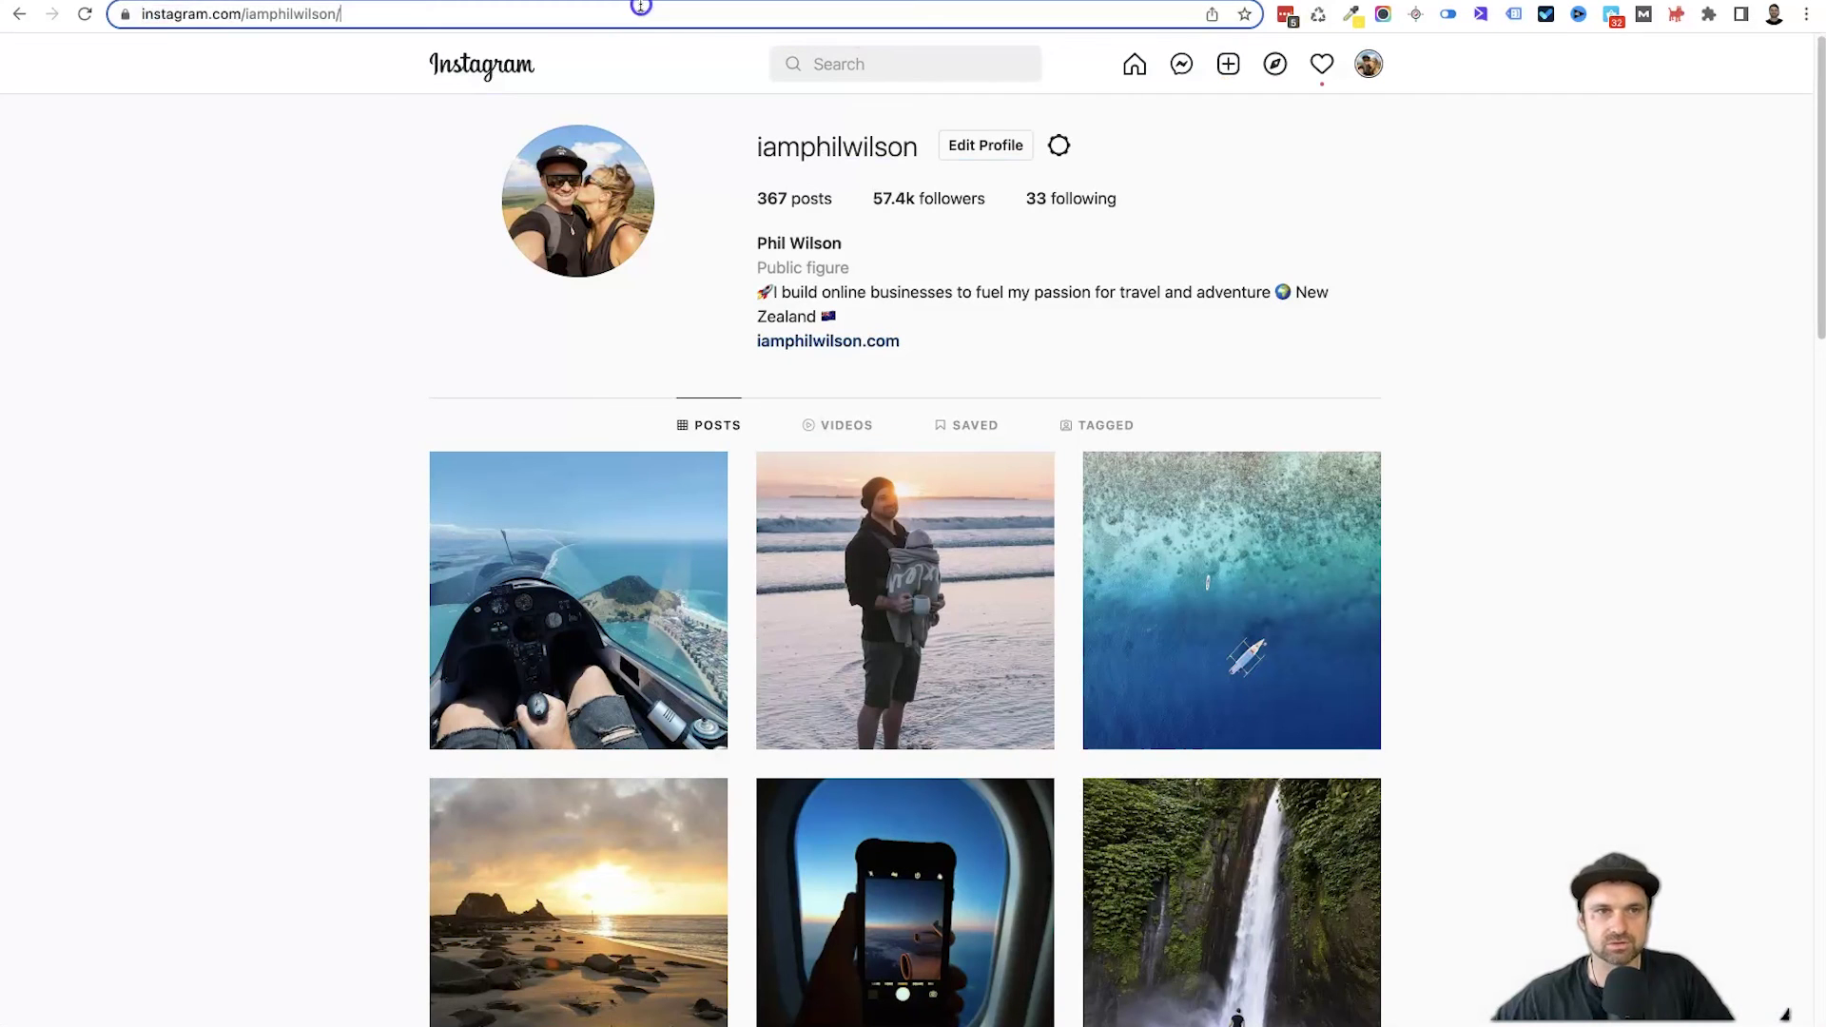
Load the /facebook short link in Chrome and confirm it reaches the Facebook page
{"action": "left_click", "coordinate": [641, 7]}
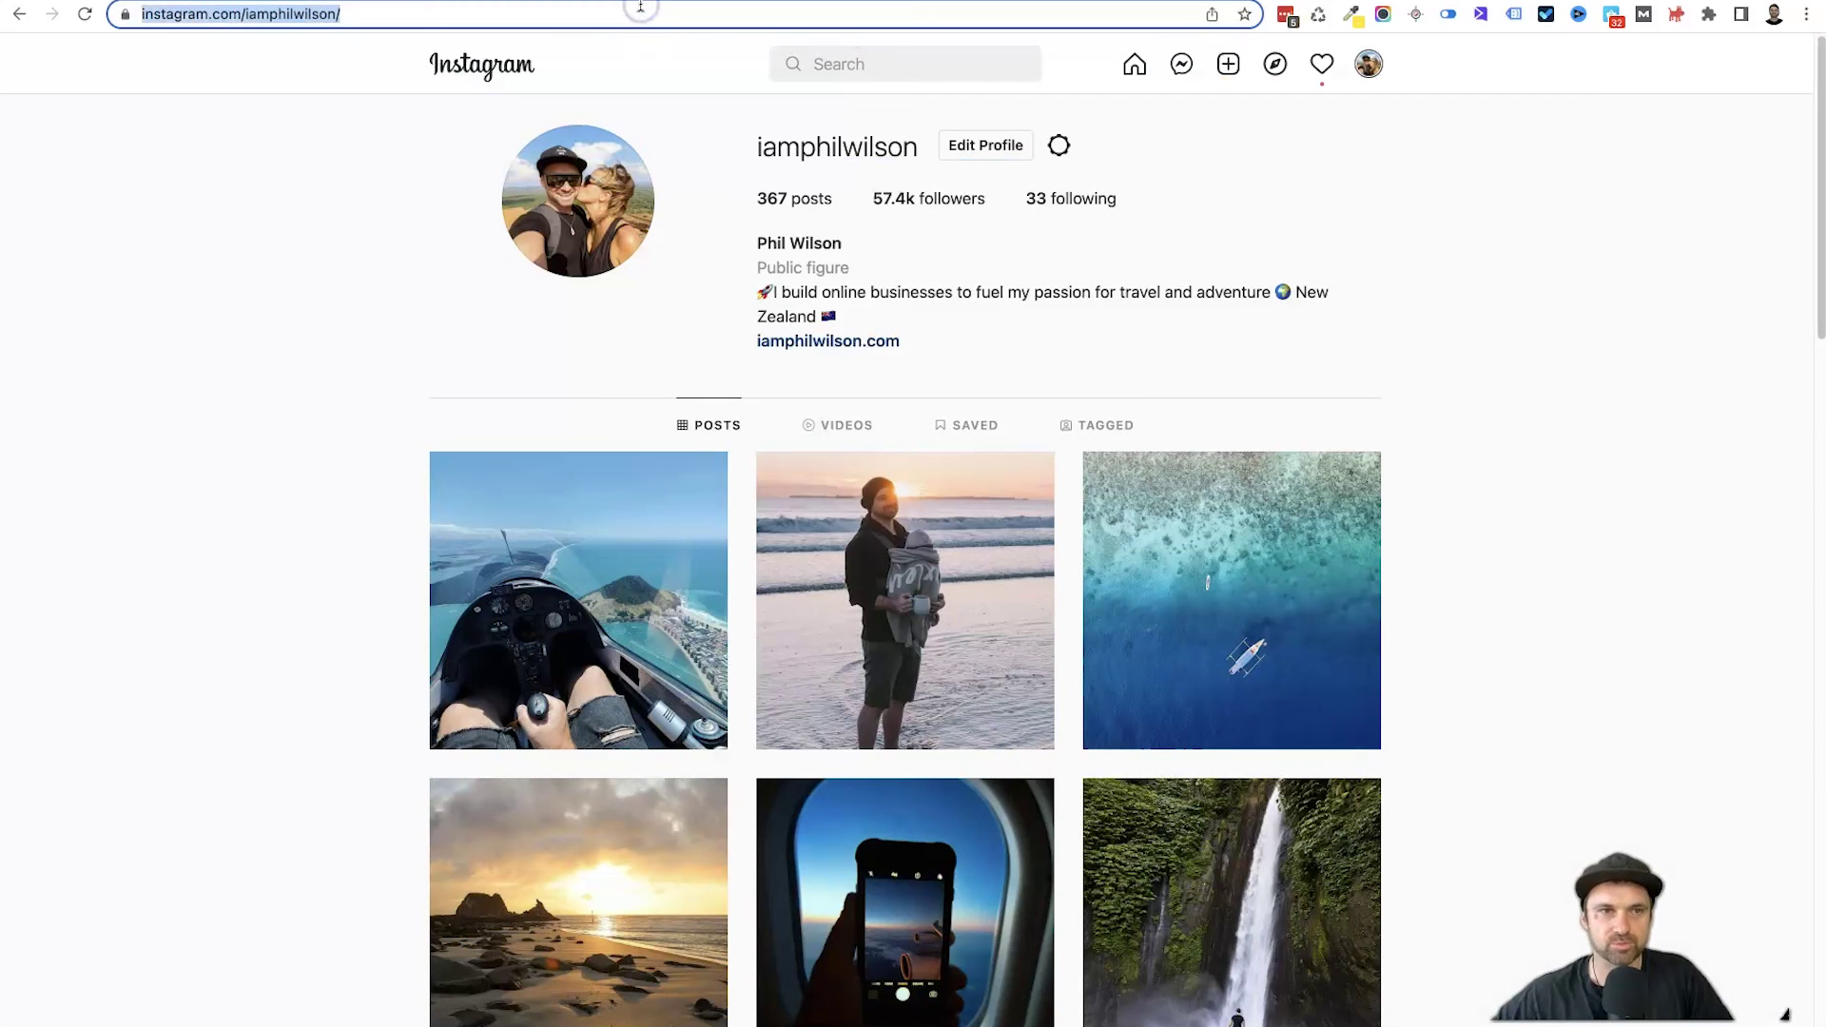
{"action": "key", "text": "ctrl+v"}
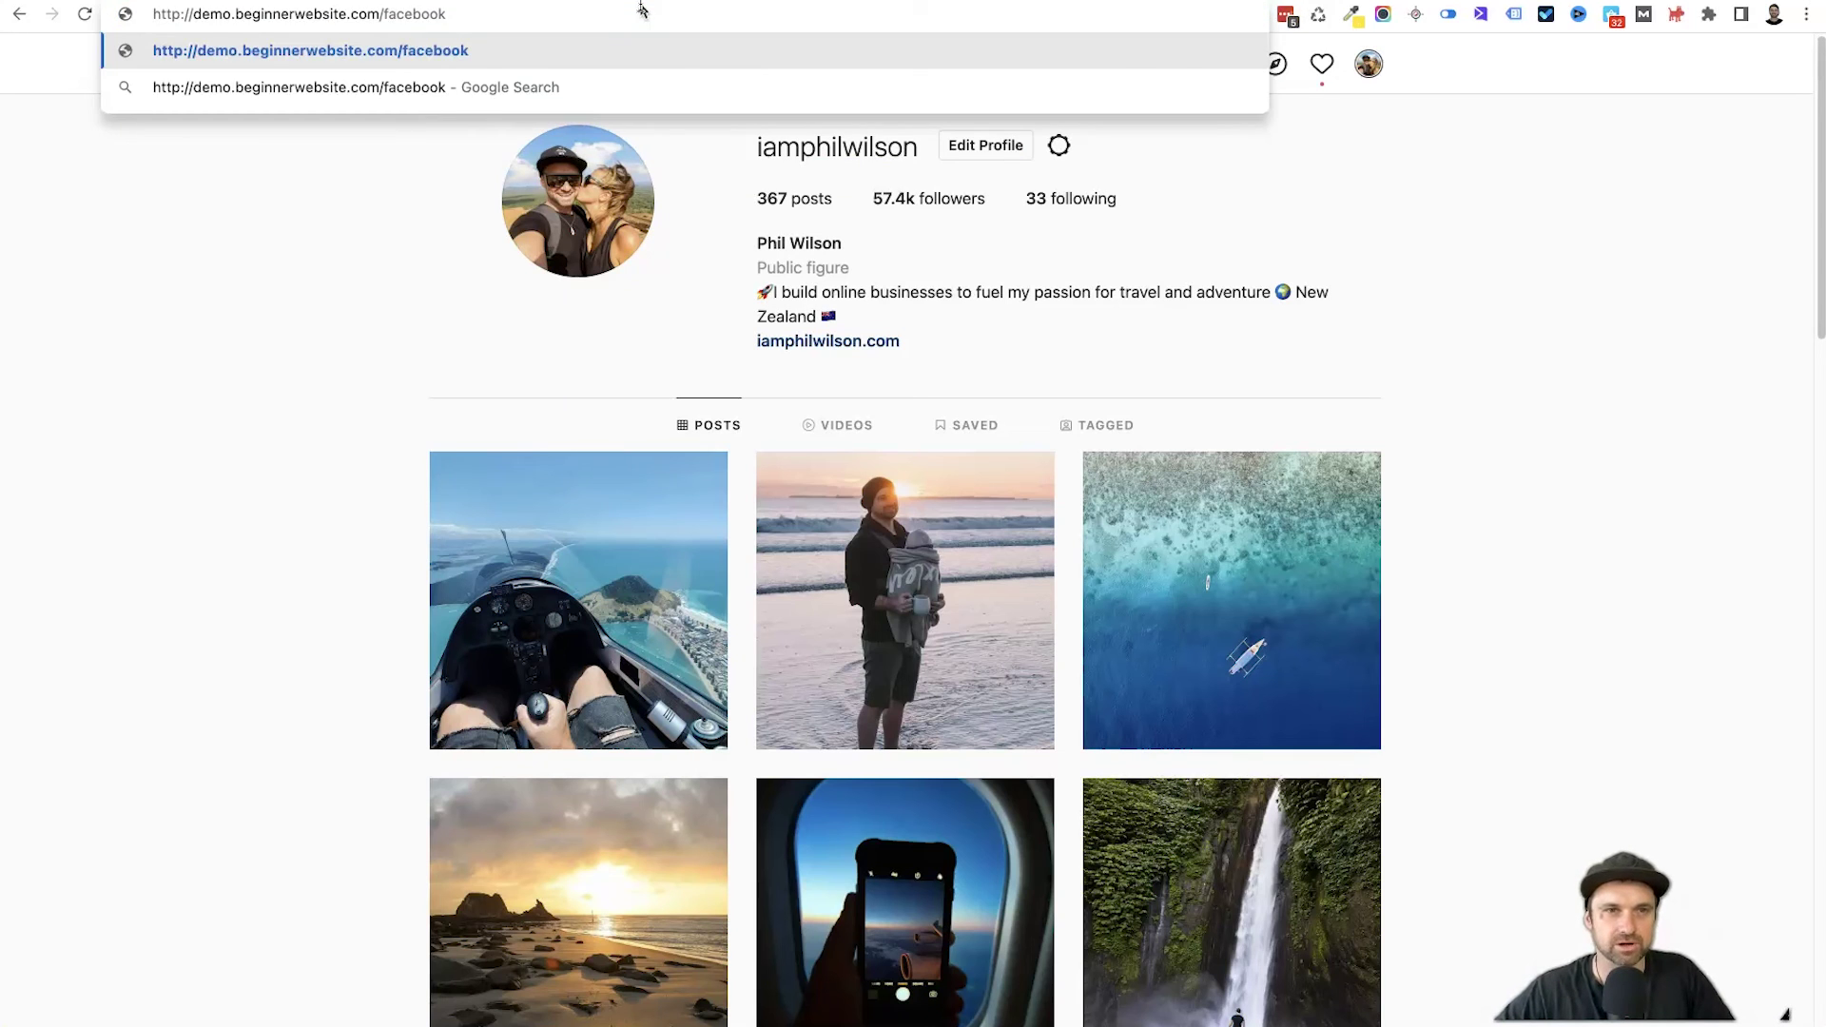
{"action": "key", "text": "Return"}
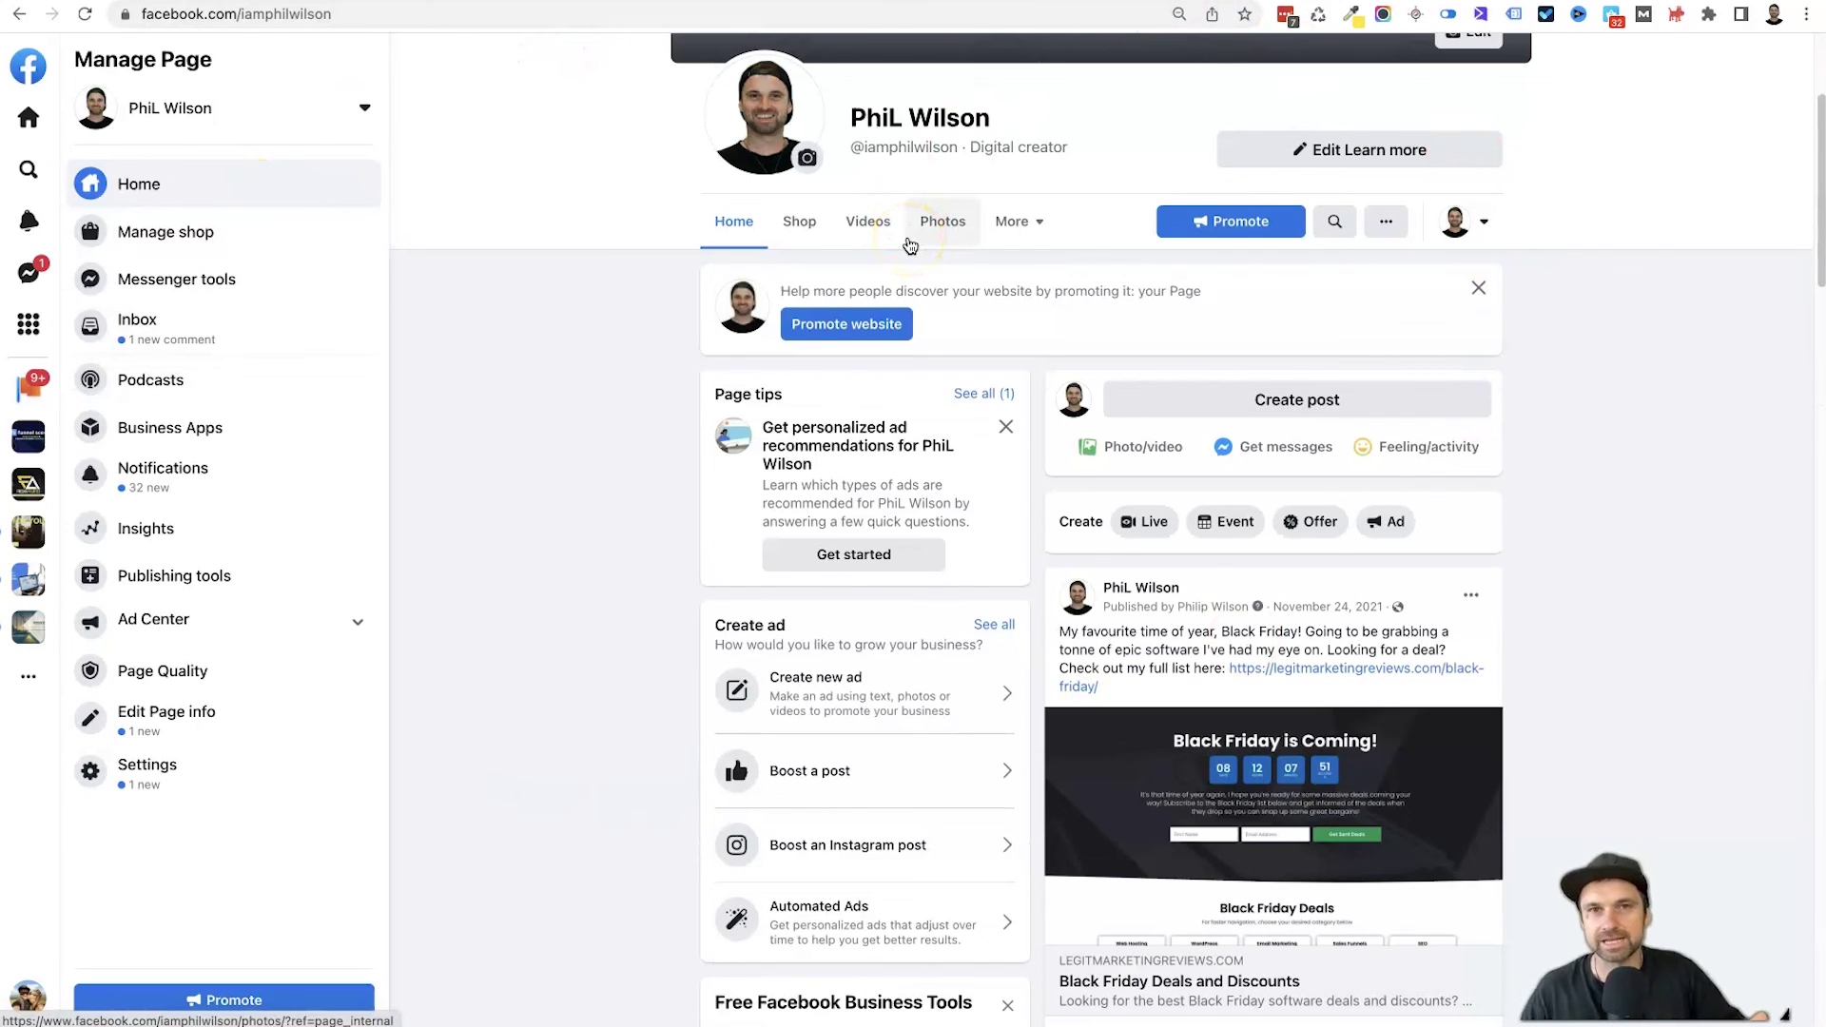
{"action": "left_click", "coordinate": [1775, 783]}
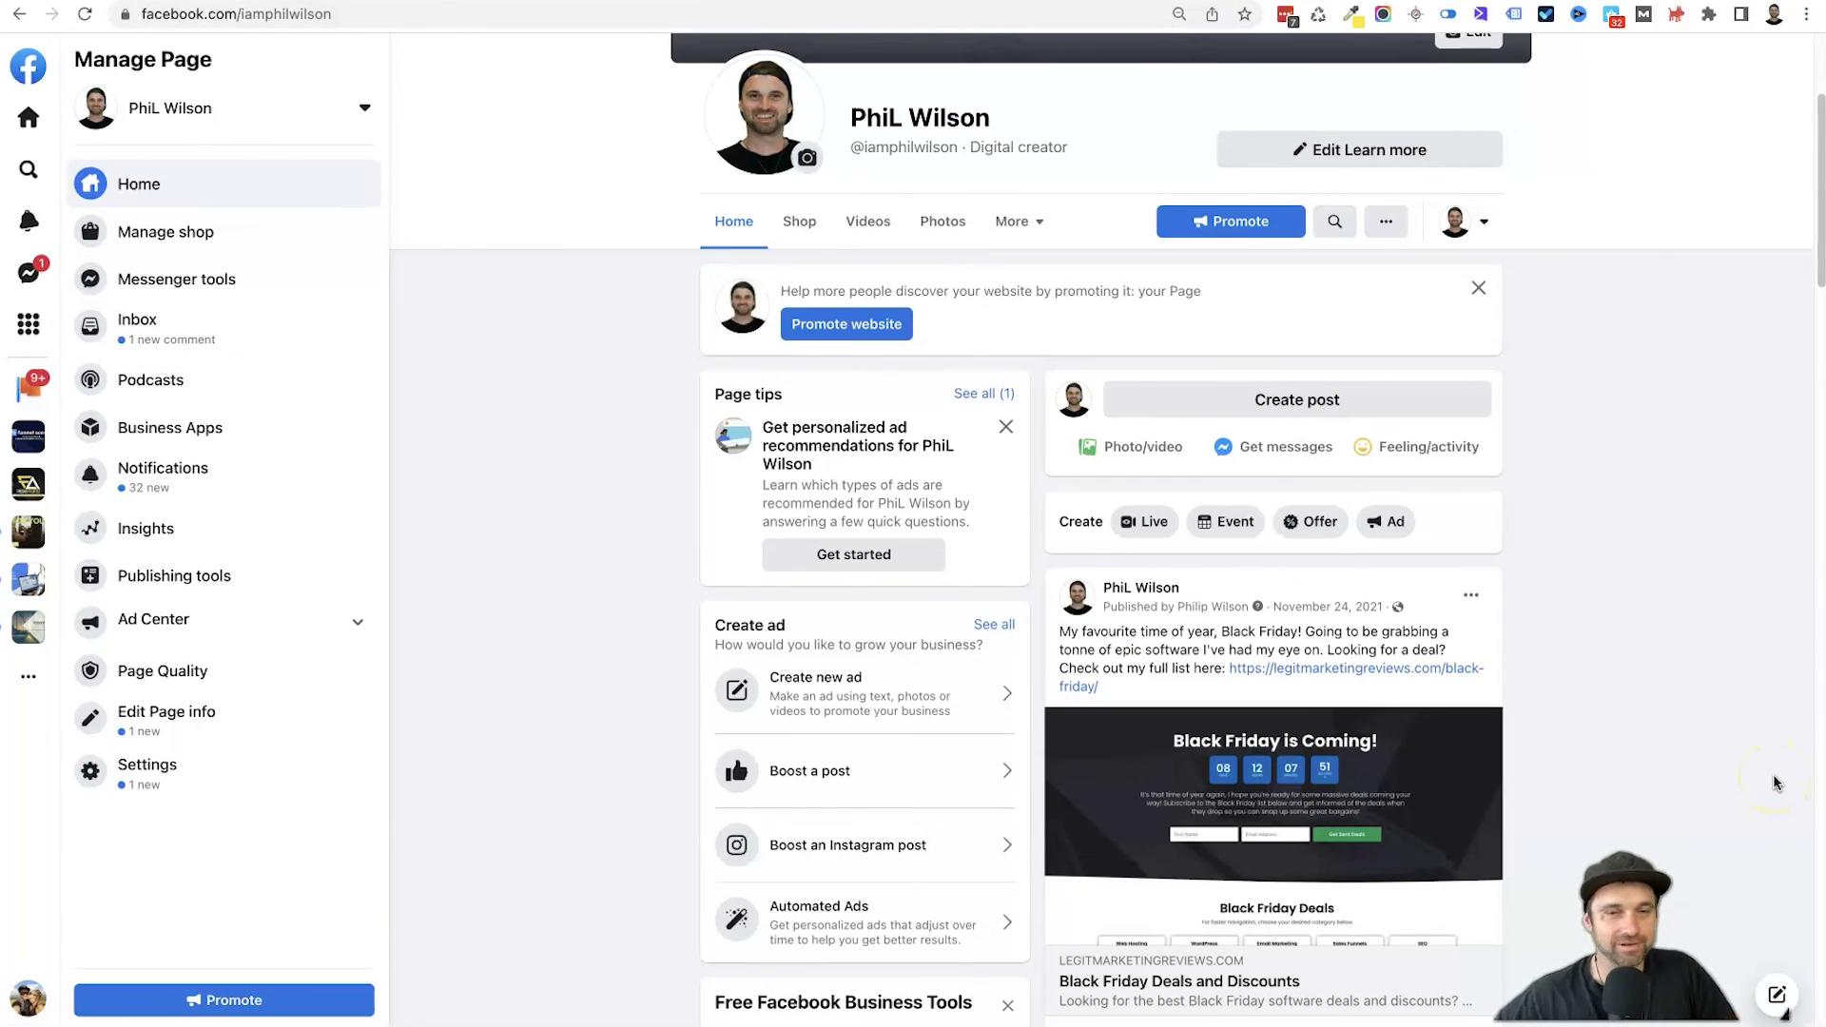